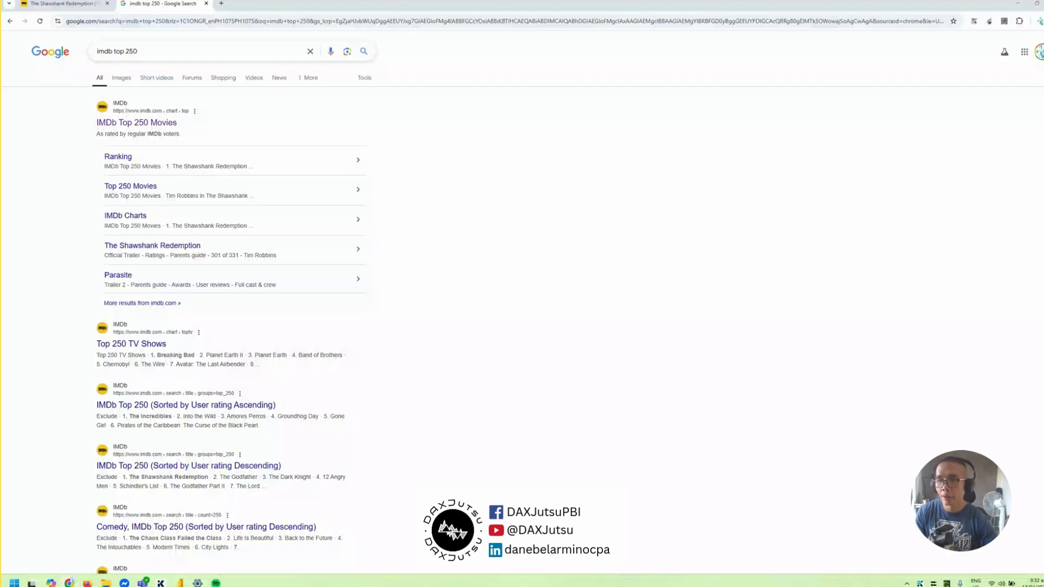
# Open the IMDb Top 250 Movies chart from the search results and copy its web address
pyautogui.click(160, 128)
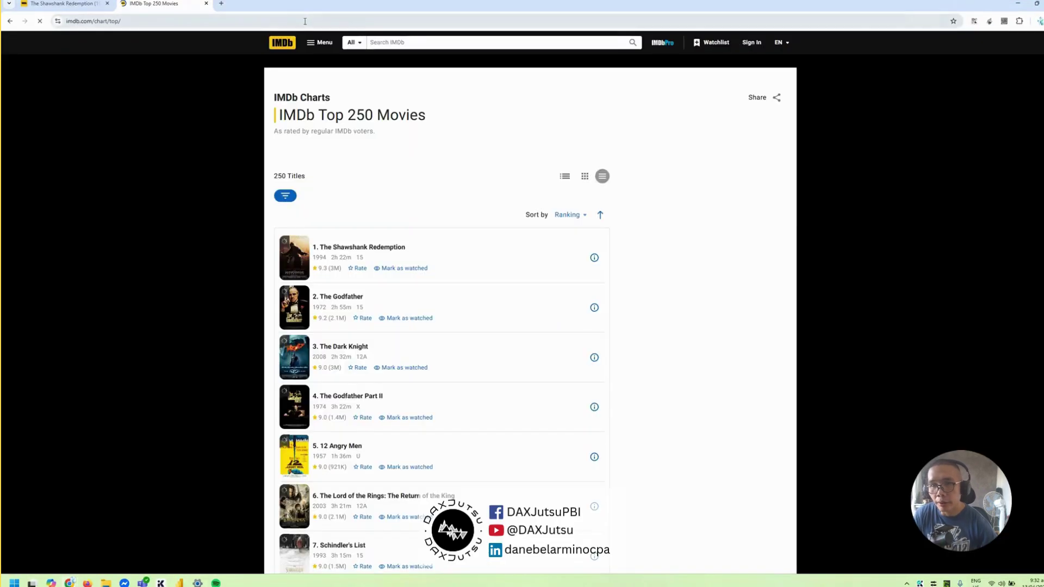
pyautogui.click(305, 22)
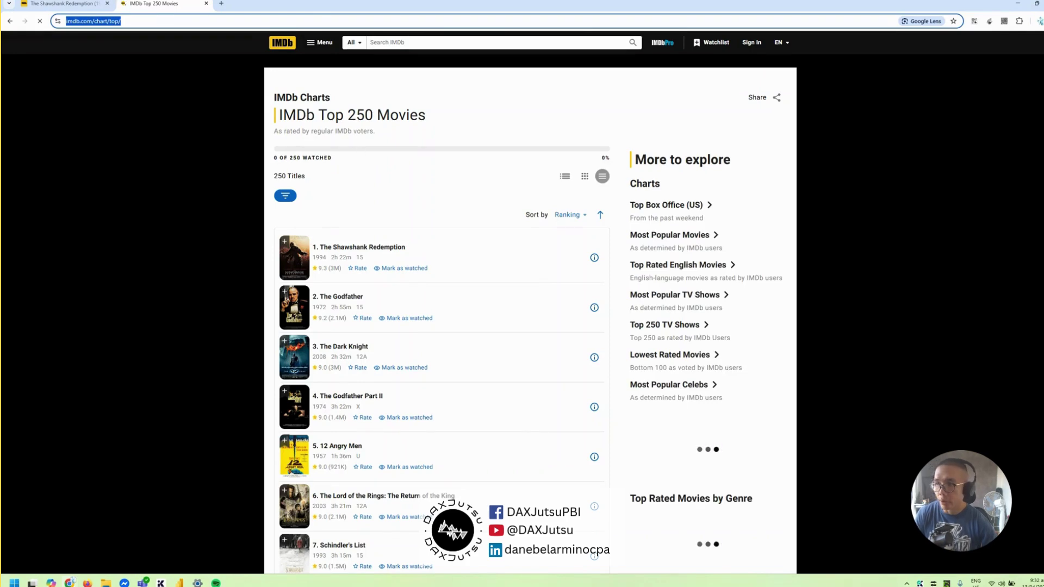
pyautogui.click(426, 22)
pyautogui.hotkey('ctrl', 'c')
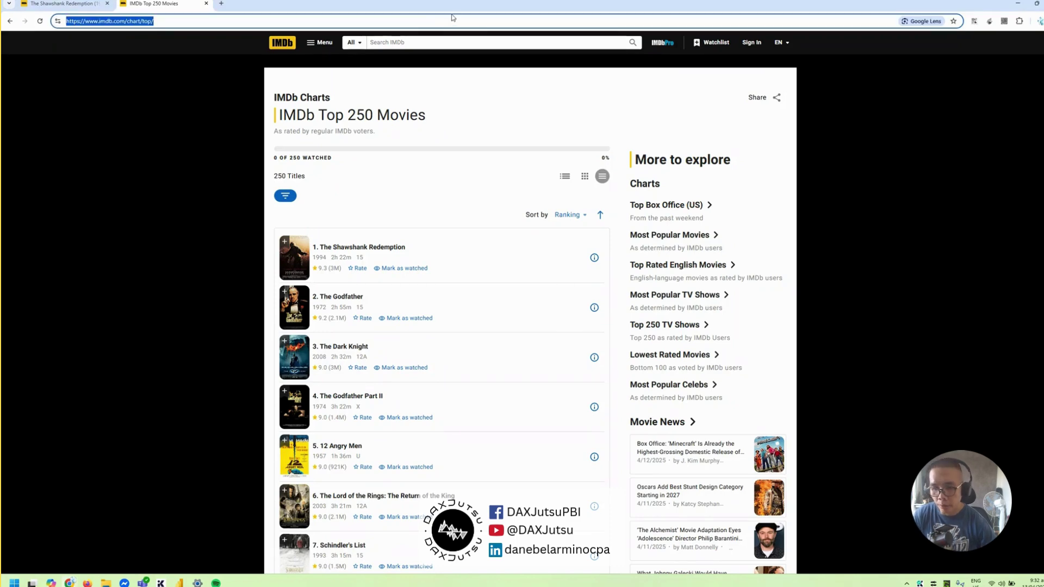
pyautogui.click(179, 583)
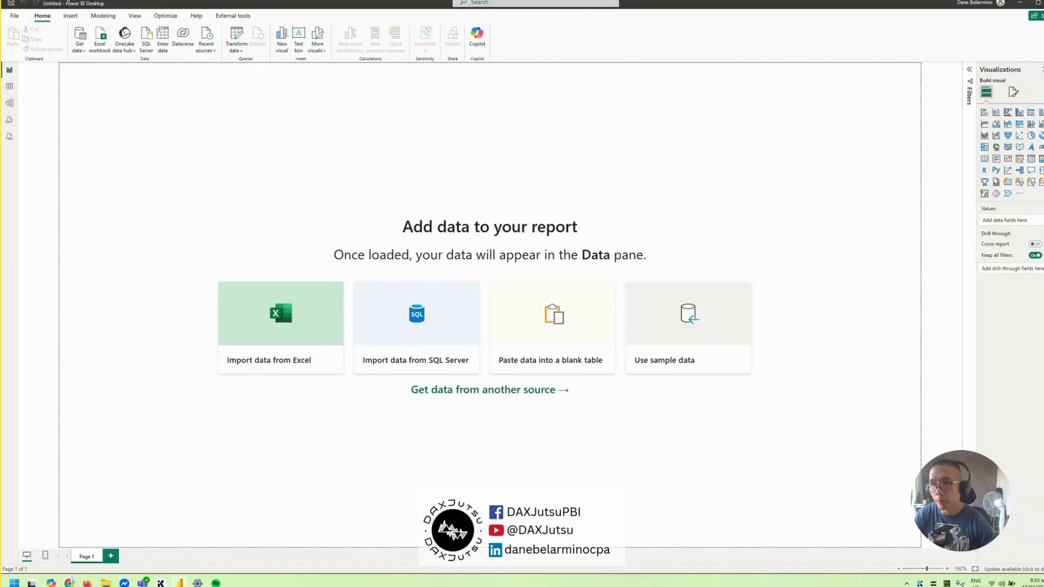
pyautogui.click(84, 52)
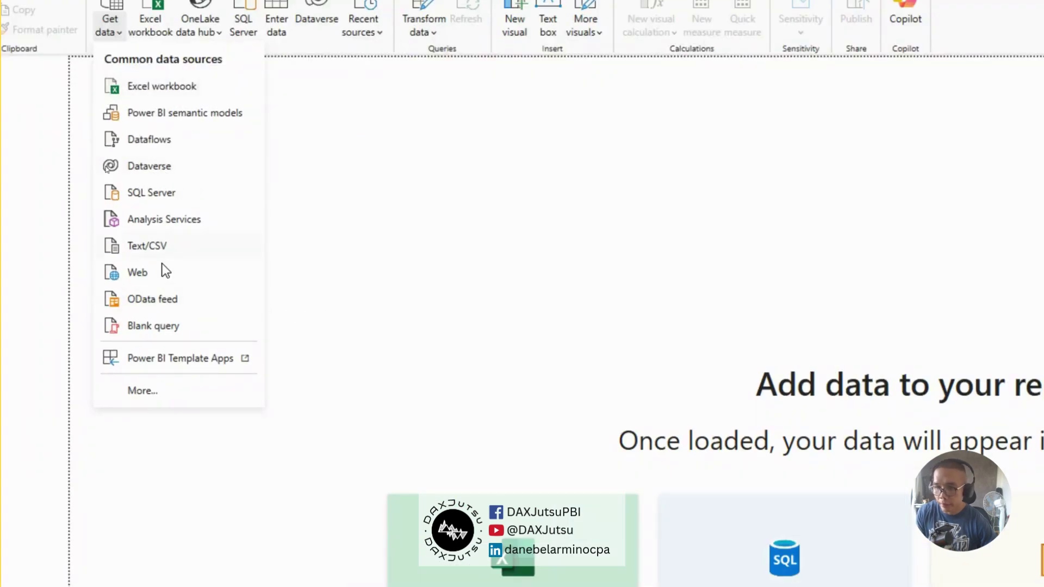
pyautogui.press('Escape')
pyautogui.click(433, 250)
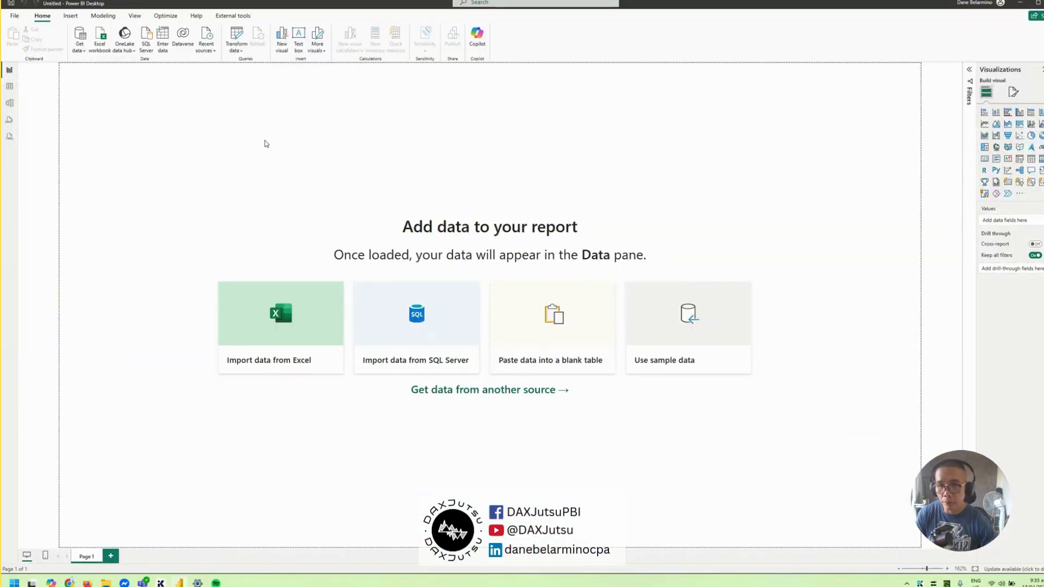
pyautogui.click(451, 287)
pyautogui.hotkey('ctrl', 'v')
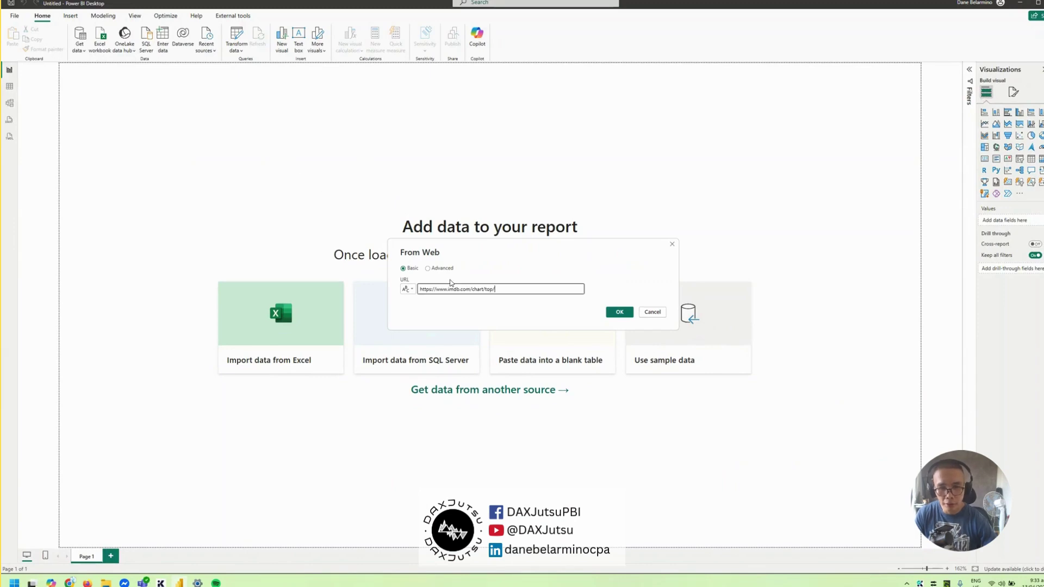
pyautogui.click(619, 312)
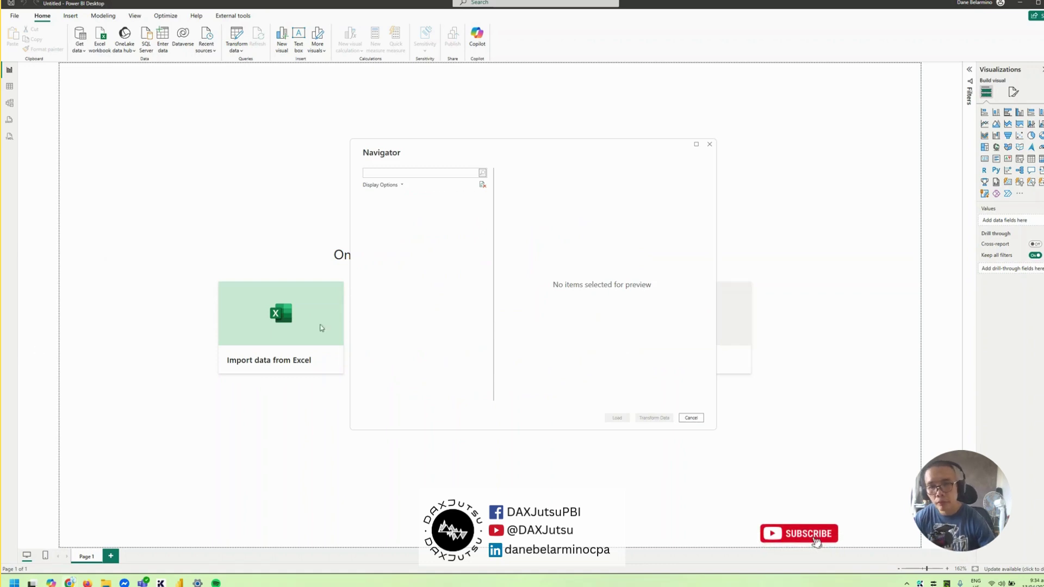
# Preview the three suggested tables from the web page and open Table 1 for transformation in Power Query
pyautogui.moveTo(491, 151); pyautogui.dragTo(441, 129)
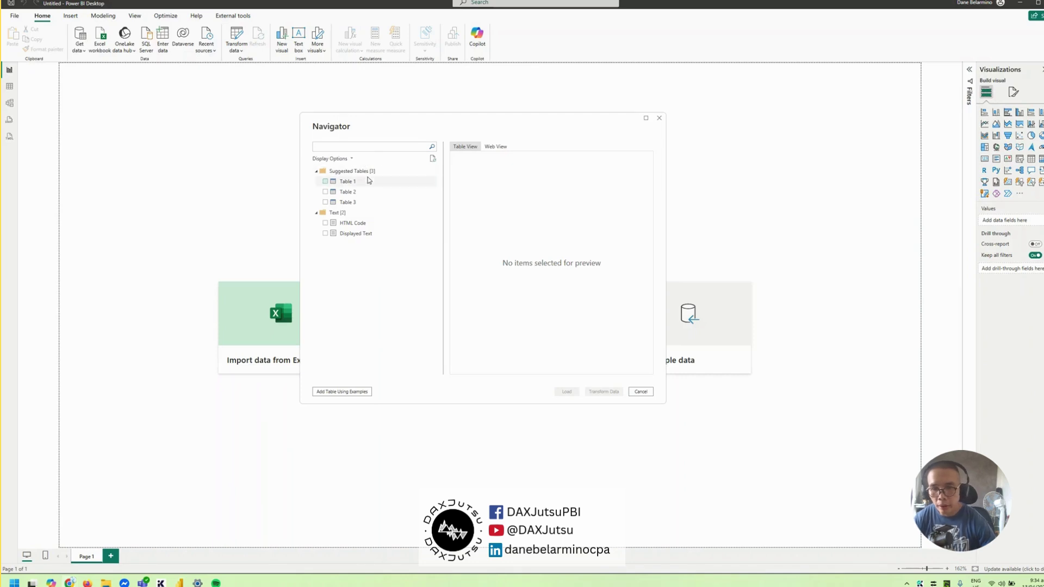
pyautogui.click(367, 181)
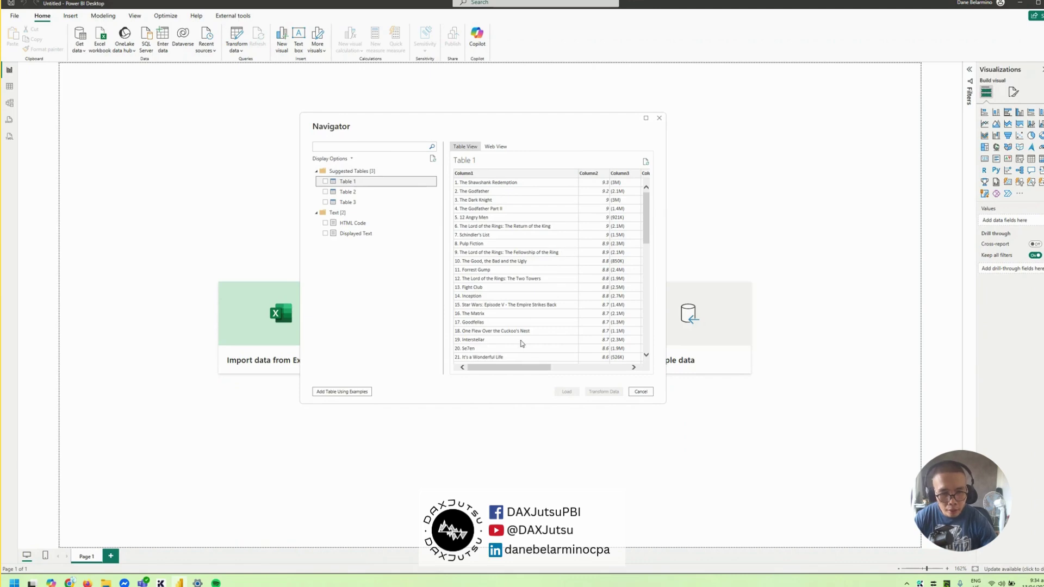
pyautogui.moveTo(530, 367); pyautogui.dragTo(659, 360)
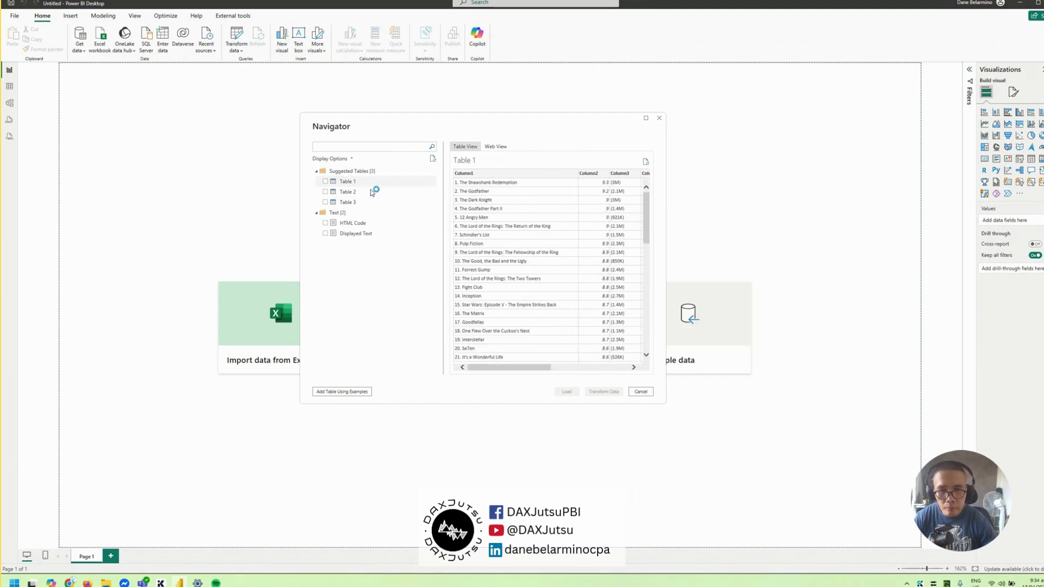
pyautogui.click(392, 192)
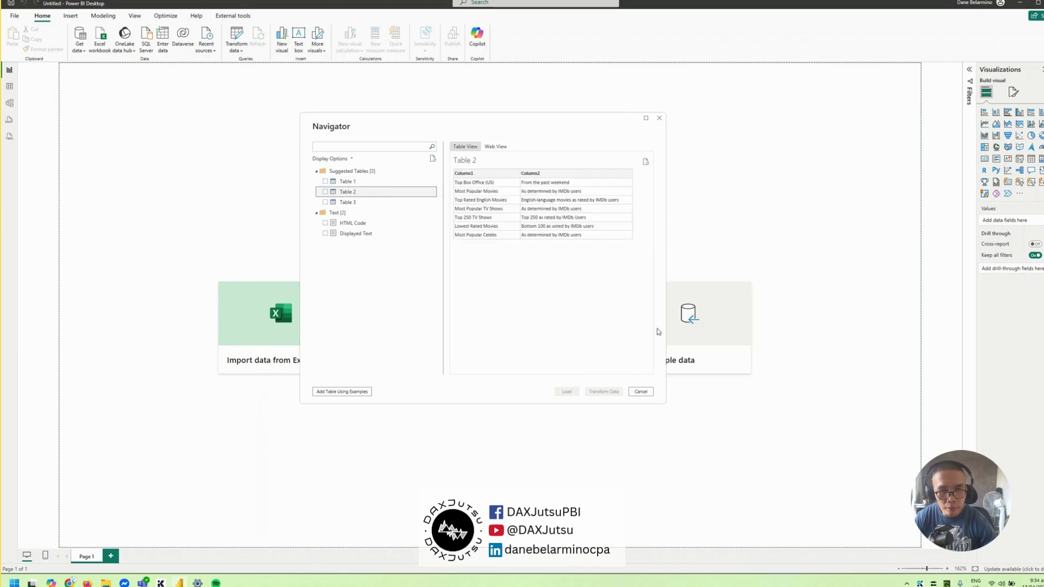
pyautogui.click(384, 209)
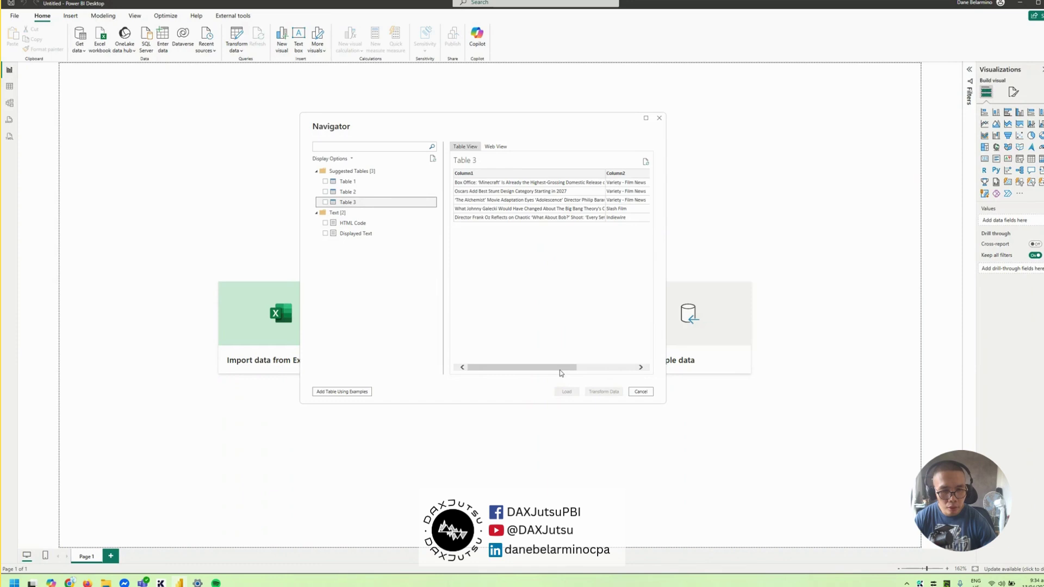
pyautogui.moveTo(559, 373); pyautogui.dragTo(709, 356)
pyautogui.click(357, 181)
pyautogui.click(325, 181)
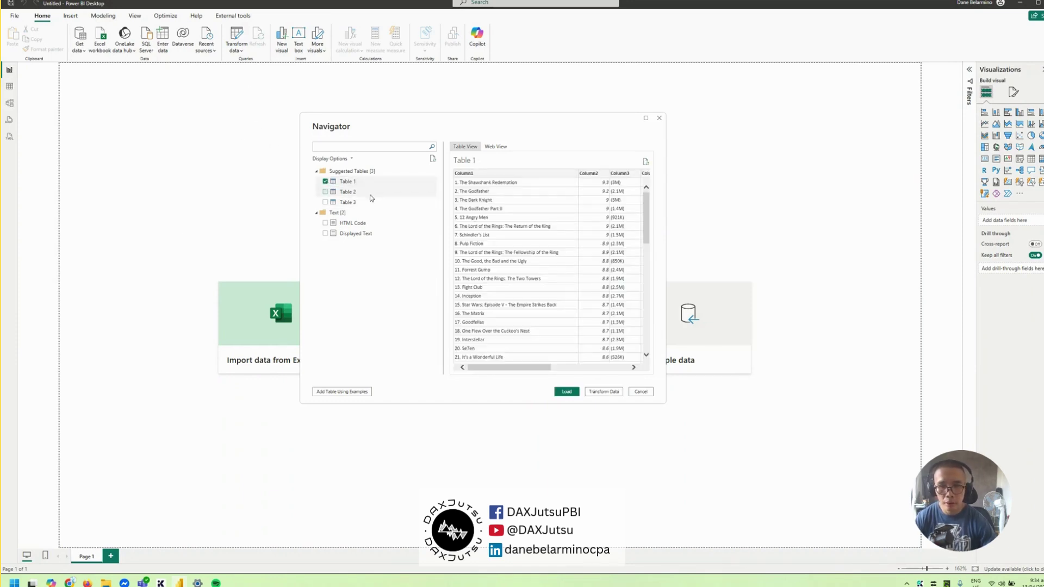
pyautogui.click(602, 392)
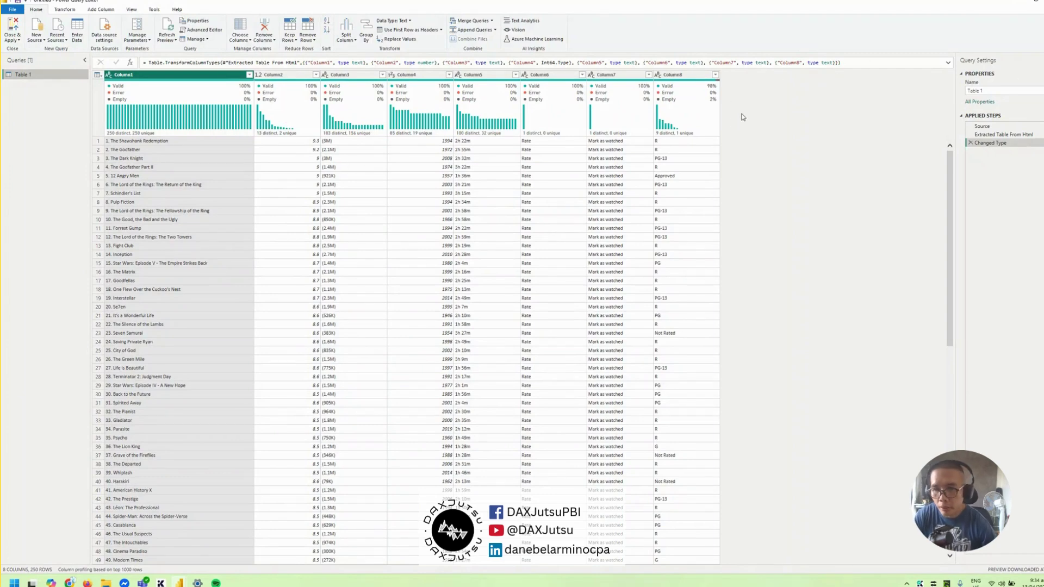
# Rename Column1, which holds the movie names, as Title
pyautogui.doubleClick(174, 76)
pyautogui.write('Movie')
pyautogui.hotkey('ctrl', 'a')
pyautogui.press('BackSpace')
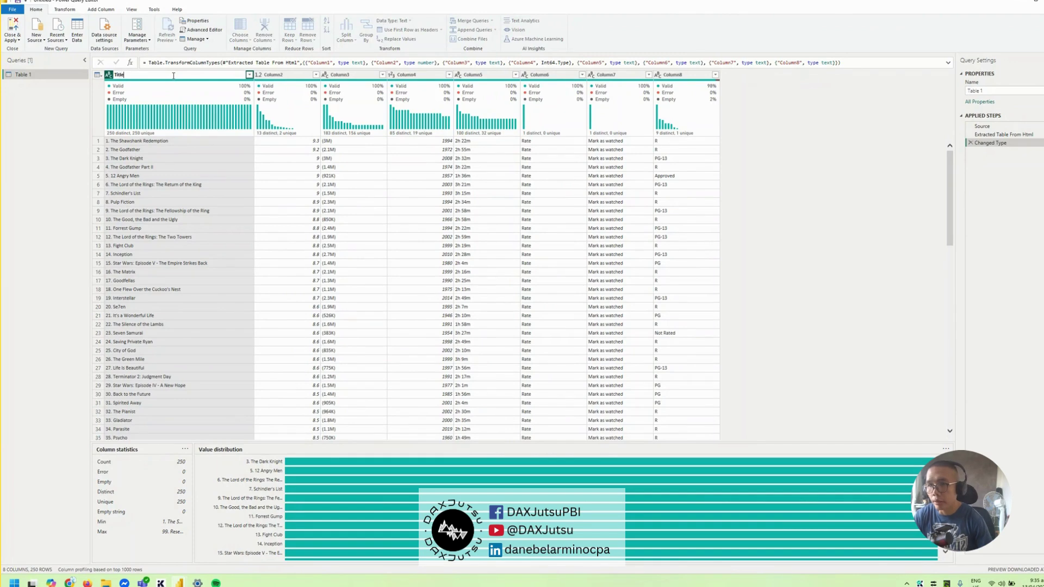
pyautogui.press('Return')
# Rename Column2 as Rating and Column3 as Votes
pyautogui.click(257, 76)
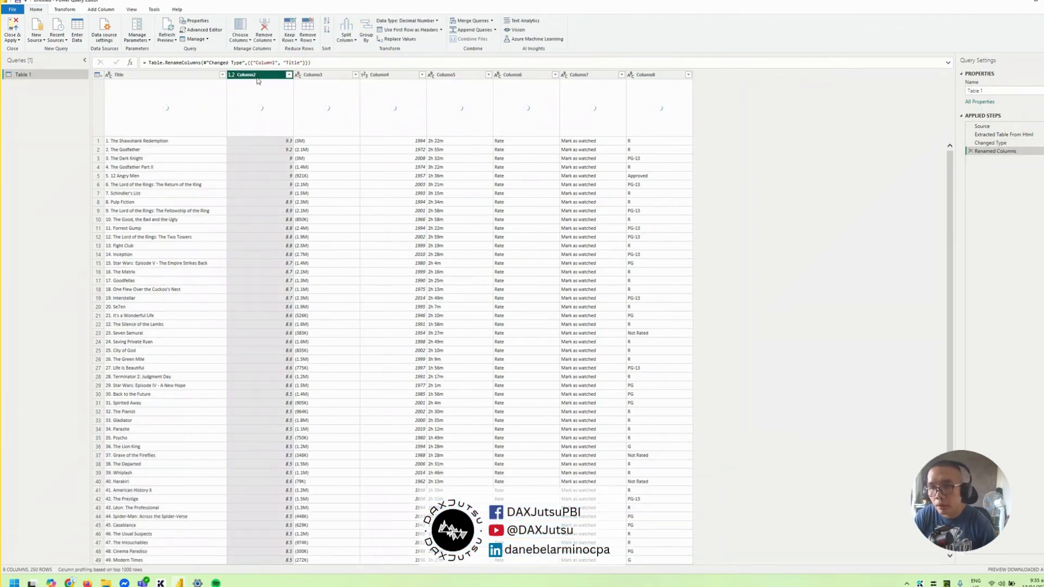
pyautogui.doubleClick(259, 74)
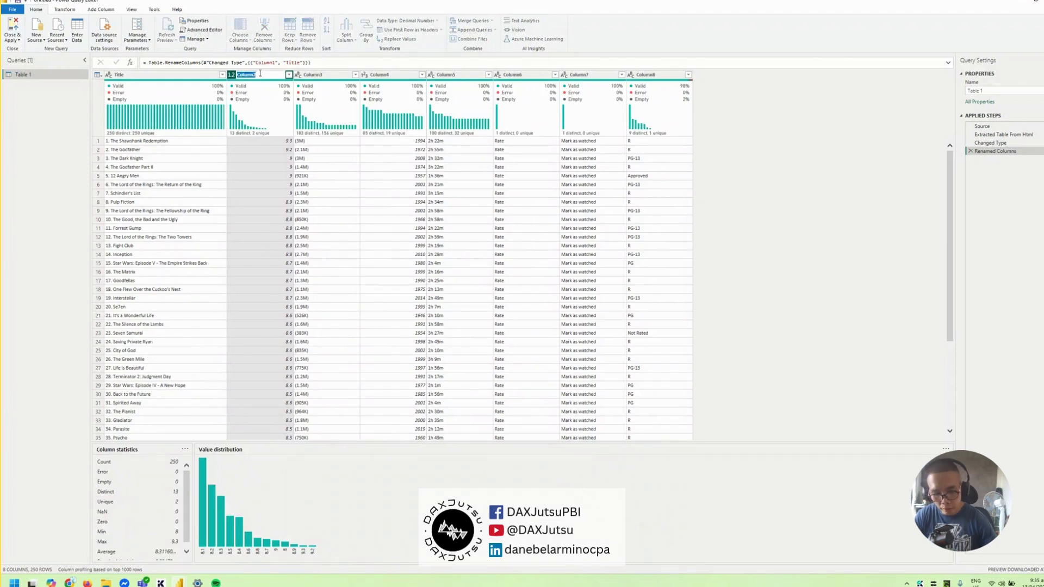
pyautogui.write('Rating')
pyautogui.click(319, 75)
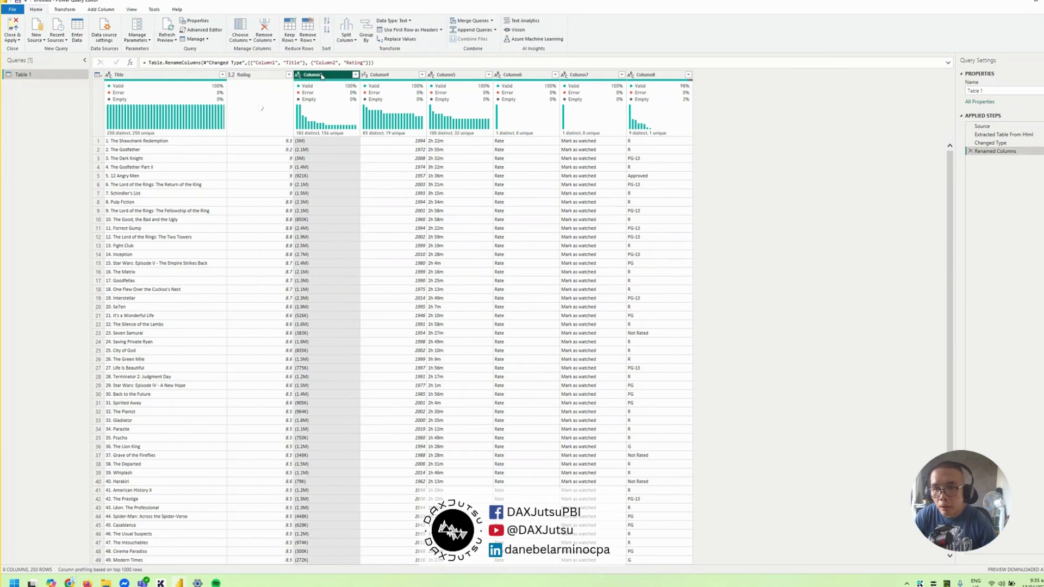
pyautogui.doubleClick(321, 75)
pyautogui.write('Vootes')
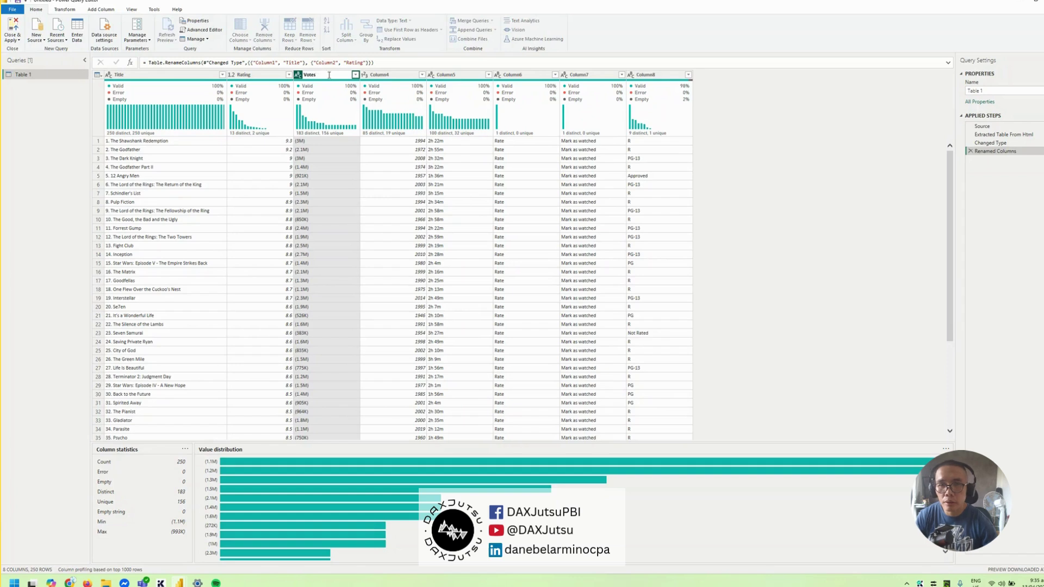
pyautogui.press('Return')
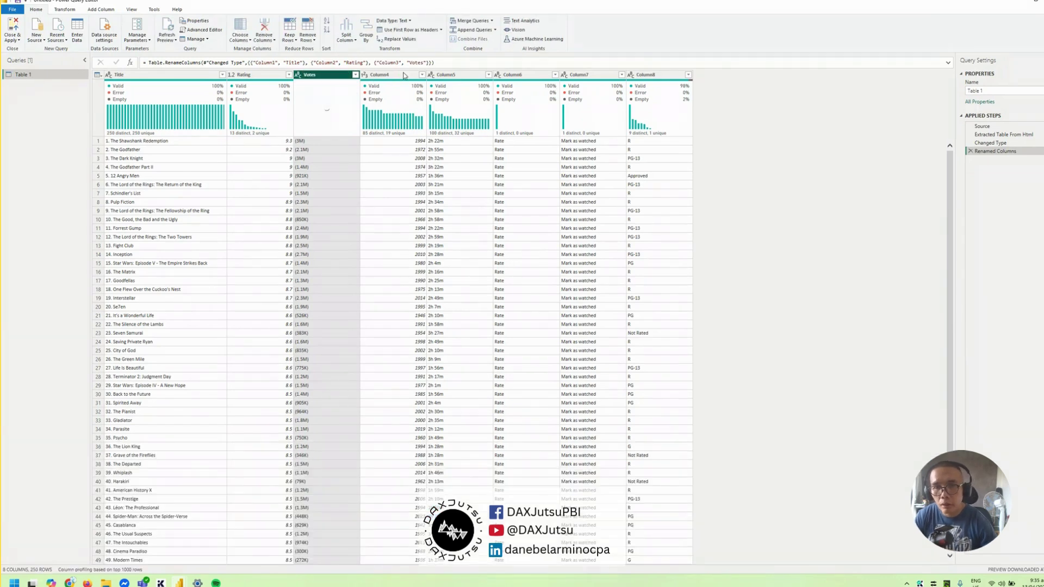
# Rename Column4 as Year and Column5 as Duration
pyautogui.doubleClick(404, 75)
pyautogui.write('Year')
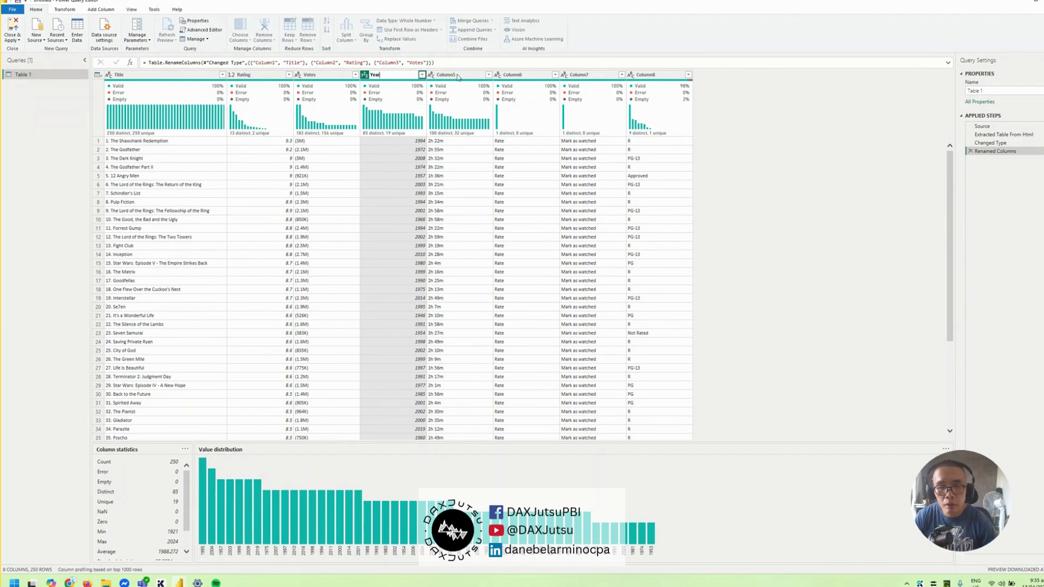
pyautogui.press('Return')
pyautogui.click(454, 75)
pyautogui.doubleClick(454, 75)
pyautogui.write('Dur')
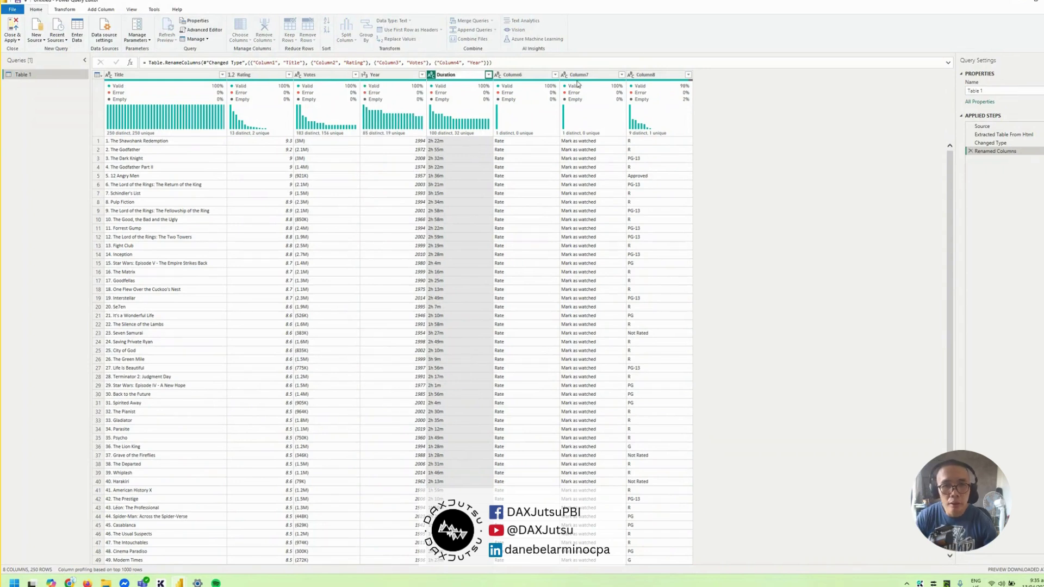
pyautogui.write('ation')
pyautogui.press('Return')
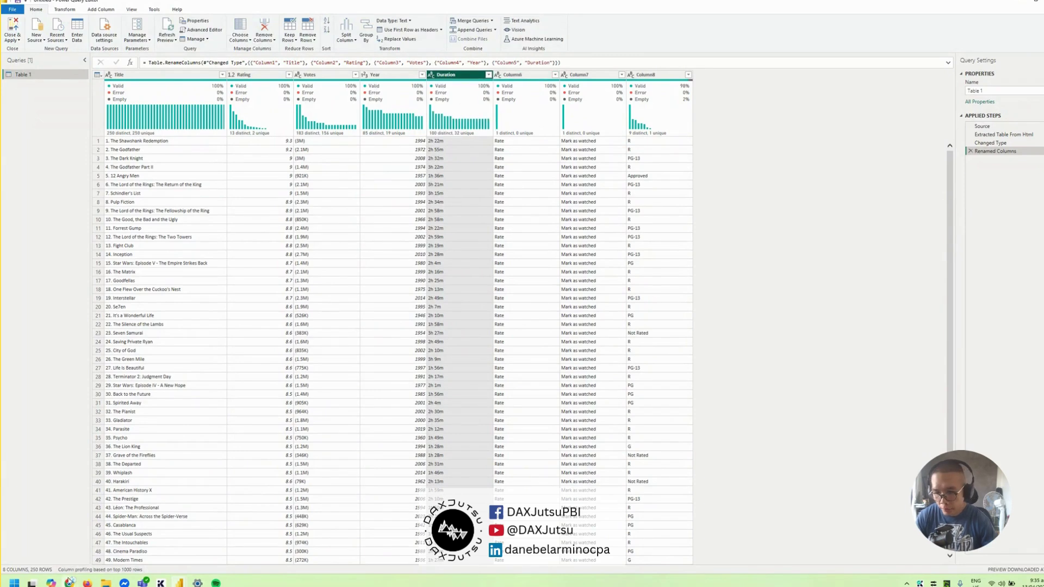
# Check the movie details on the IMDb chart page in the browser, and rename Column8 in Power Query as Content Rating
pyautogui.moveTo(77, 585)
pyautogui.click(136, 550)
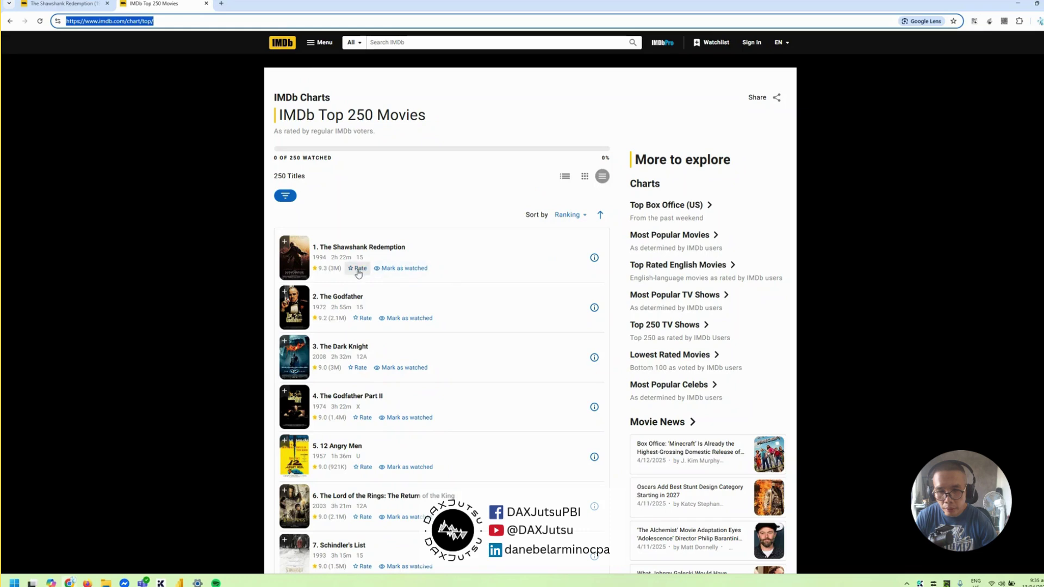
pyautogui.hotkey('alt', 'Tab')
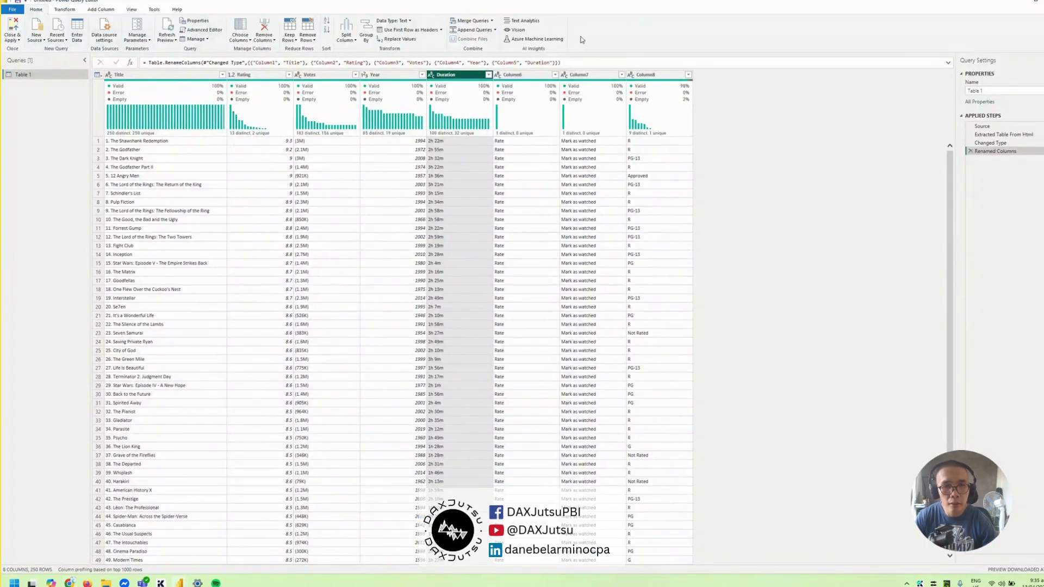
pyautogui.hotkey('alt', 'Tab')
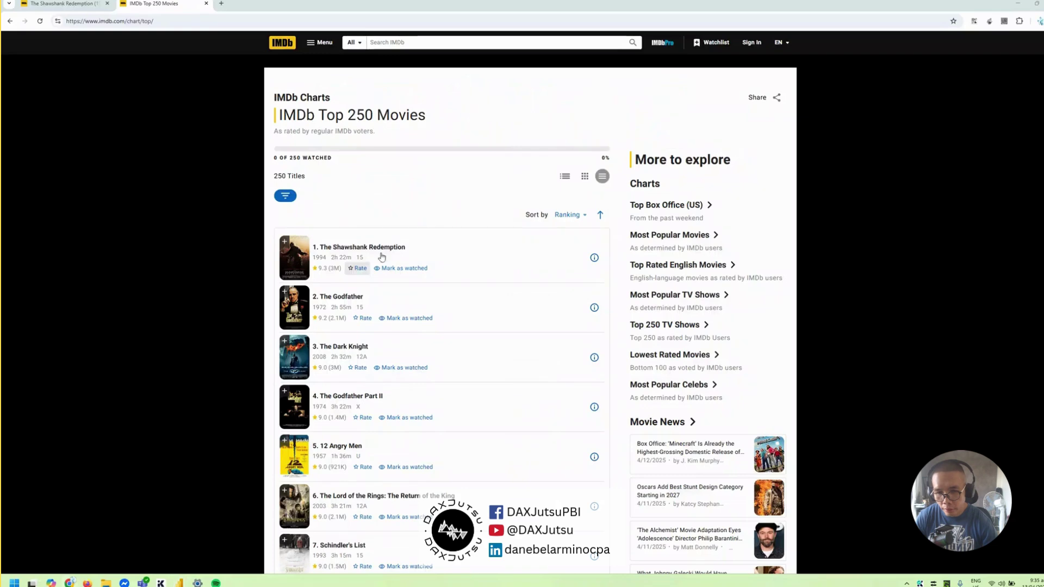
pyautogui.hotkey('alt', 'Tab')
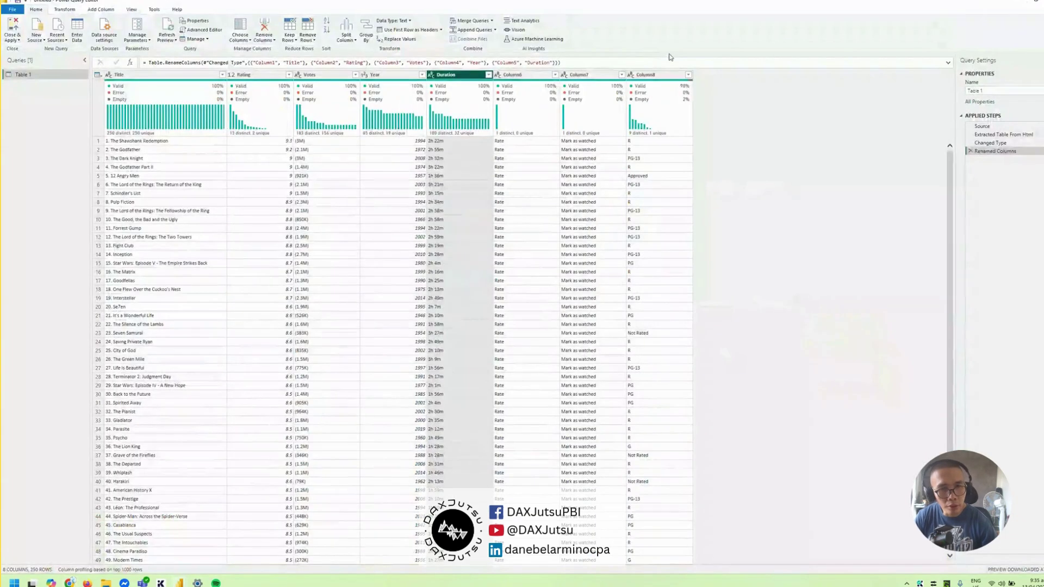
pyautogui.doubleClick(665, 75)
pyautogui.write('contentr')
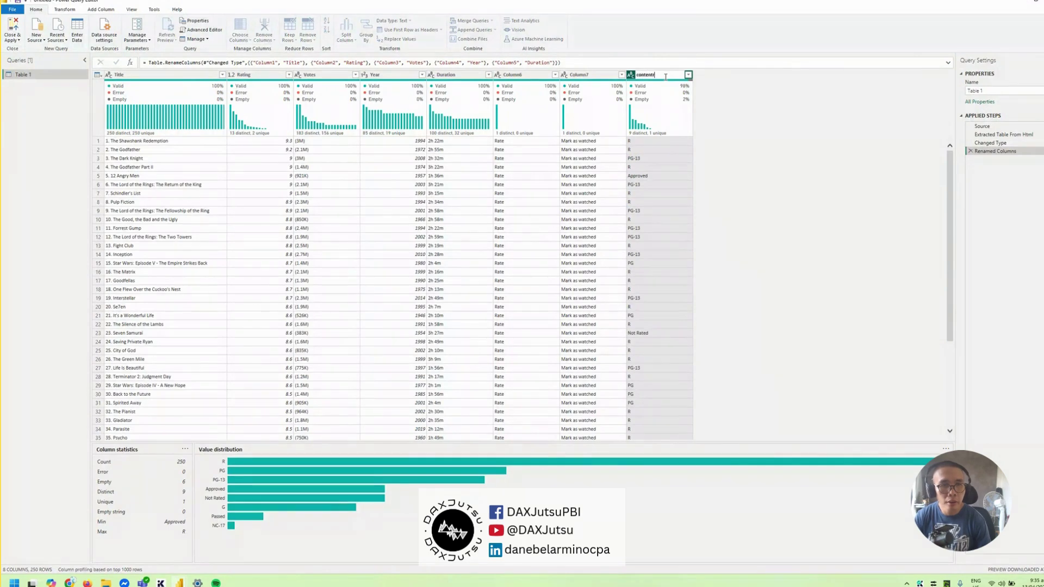
pyautogui.write('n')
pyautogui.press('BackSpace')
pyautogui.press('BackSpace')
pyautogui.press('BackSpace')
pyautogui.press('BackSpace')
pyautogui.press('BackSpace')
pyautogui.press('BackSpace')
pyautogui.write('Con')
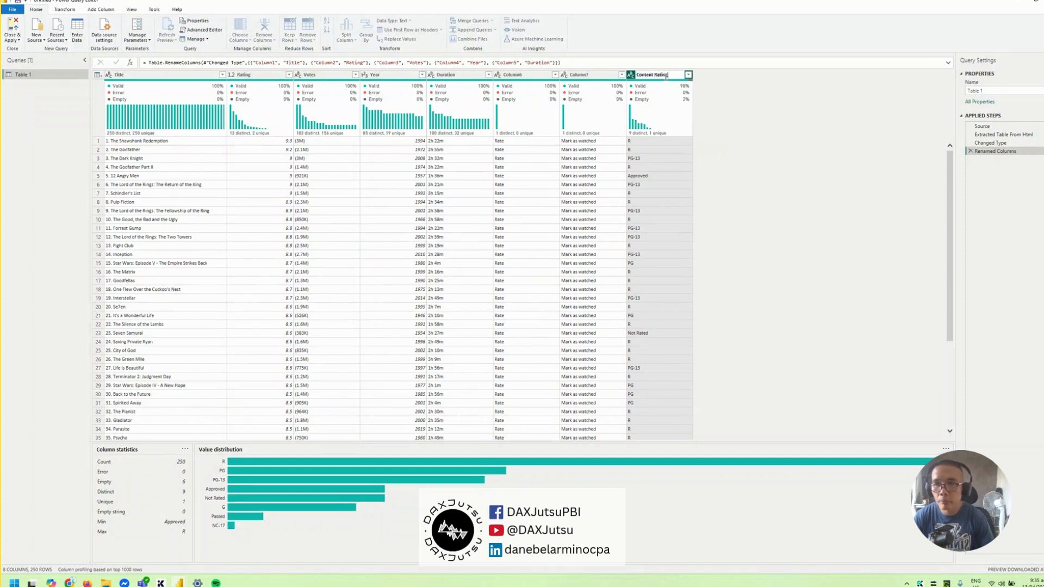
pyautogui.press('Escape')
# Rename the query as Top250 and remove Column6 and Column7 from it
pyautogui.click(998, 91)
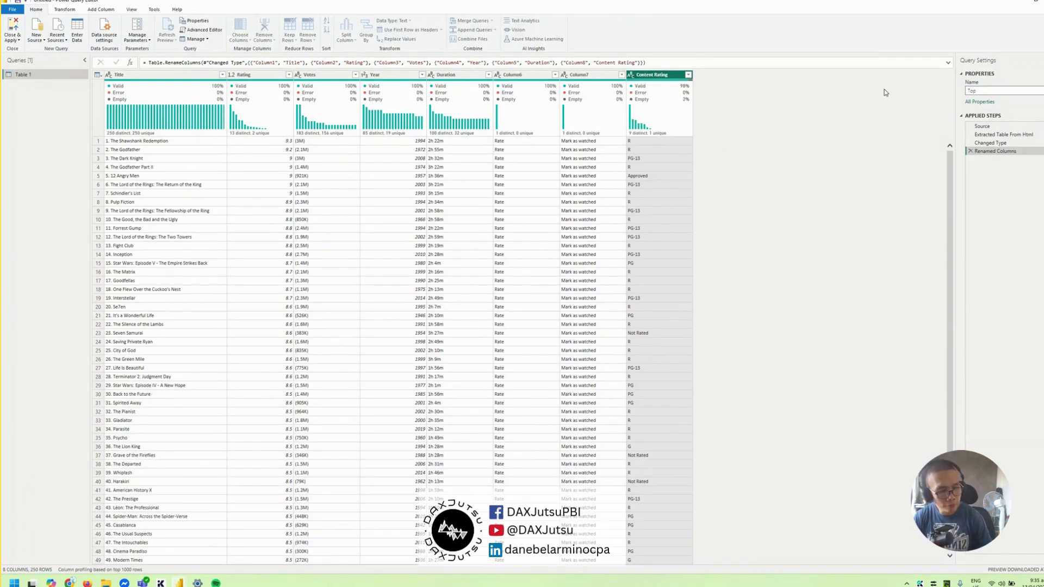
pyautogui.press('Return')
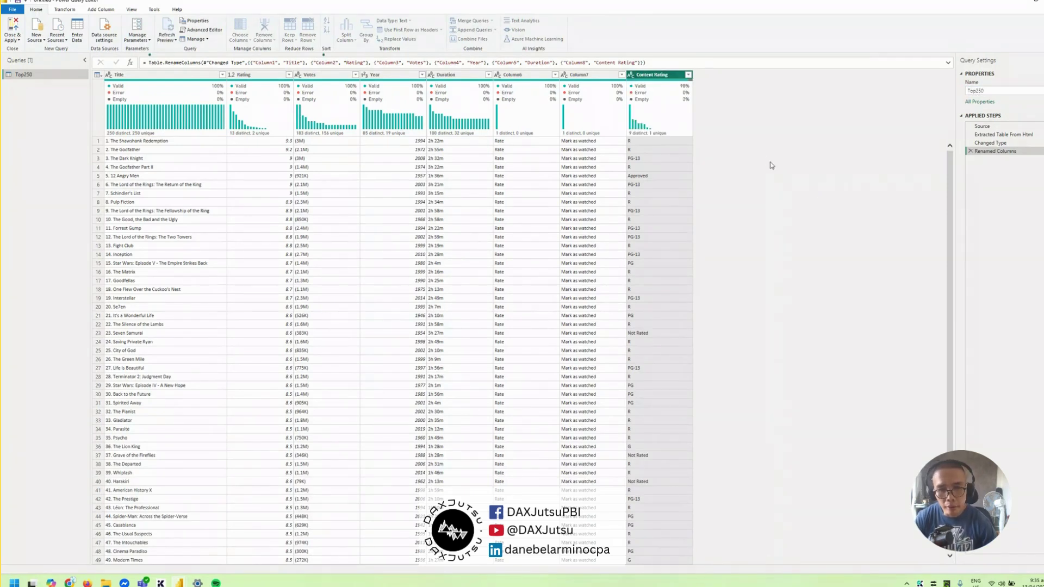
pyautogui.click(550, 75)
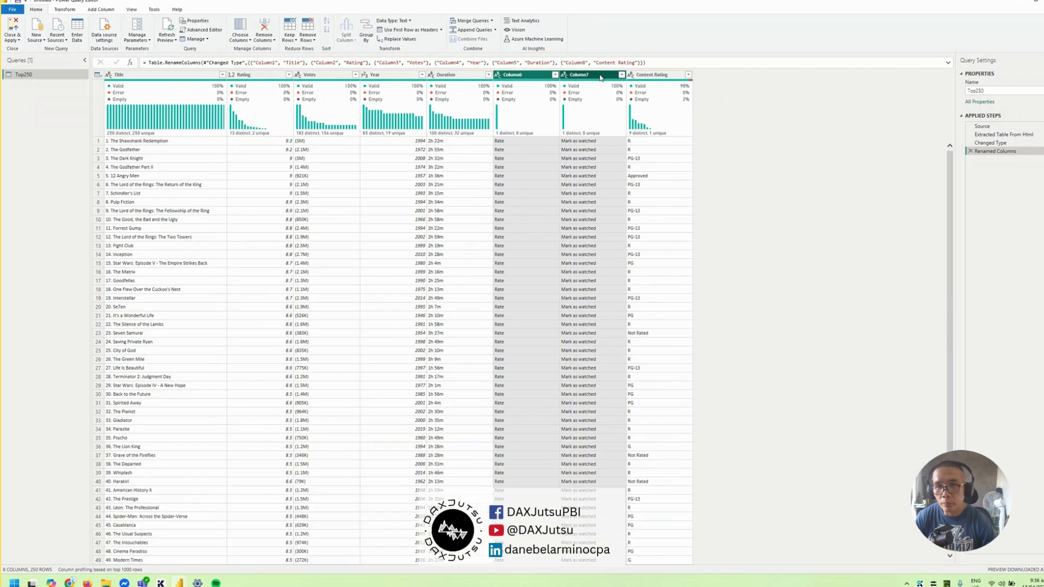
pyautogui.press('Delete')
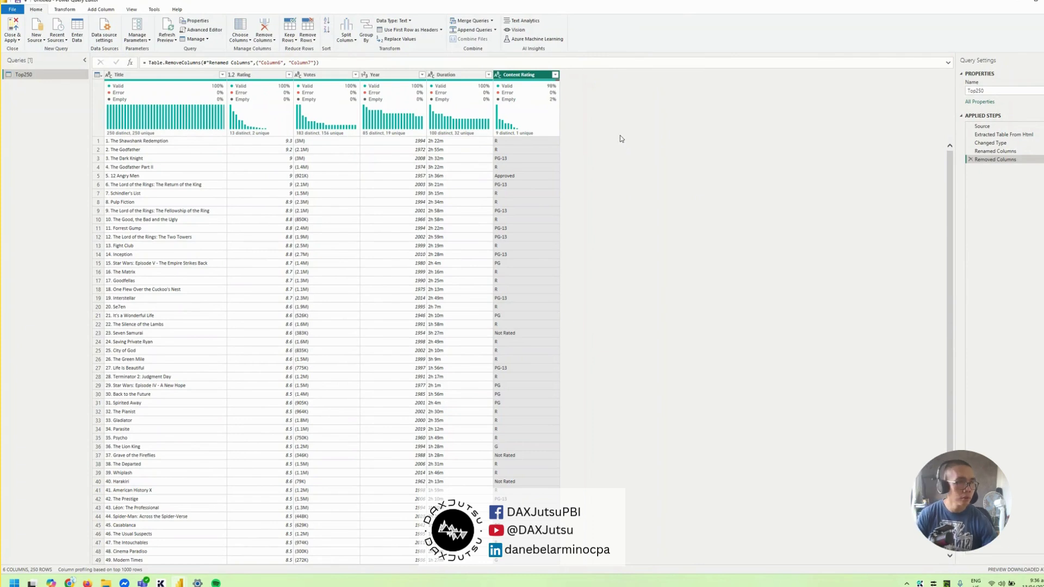
pyautogui.scroll(-1, 546, 228)
pyautogui.scroll(1, 547, 229)
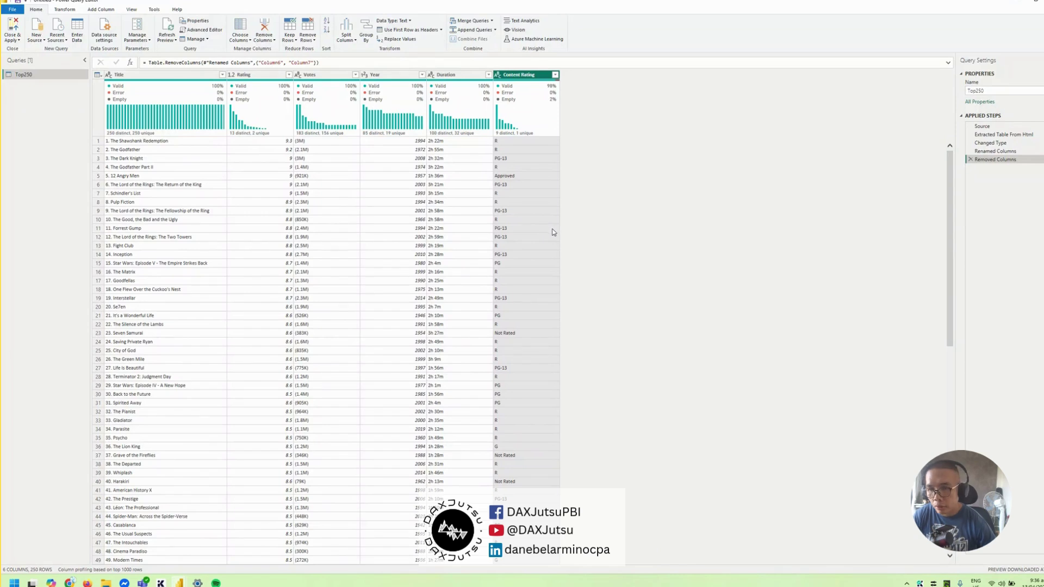
# Examine the hour-and-minute values in the Duration column and capture a screenshot of that column
pyautogui.click(468, 141)
pyautogui.click(466, 167)
pyautogui.click(469, 227)
pyautogui.click(452, 141)
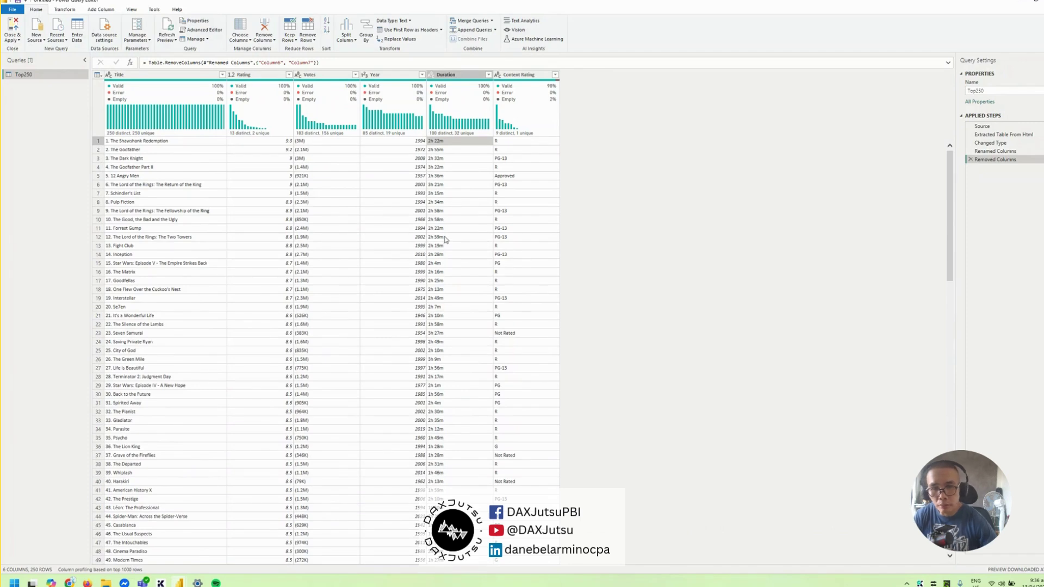
pyautogui.click(464, 176)
pyautogui.click(471, 211)
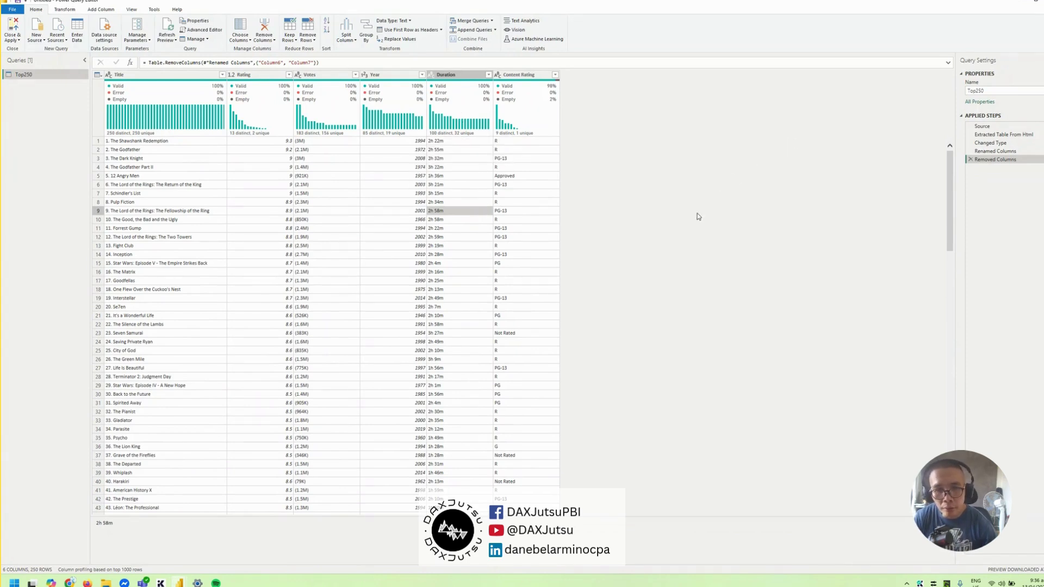
pyautogui.press('Print')
pyautogui.moveTo(421, 65); pyautogui.dragTo(498, 379)
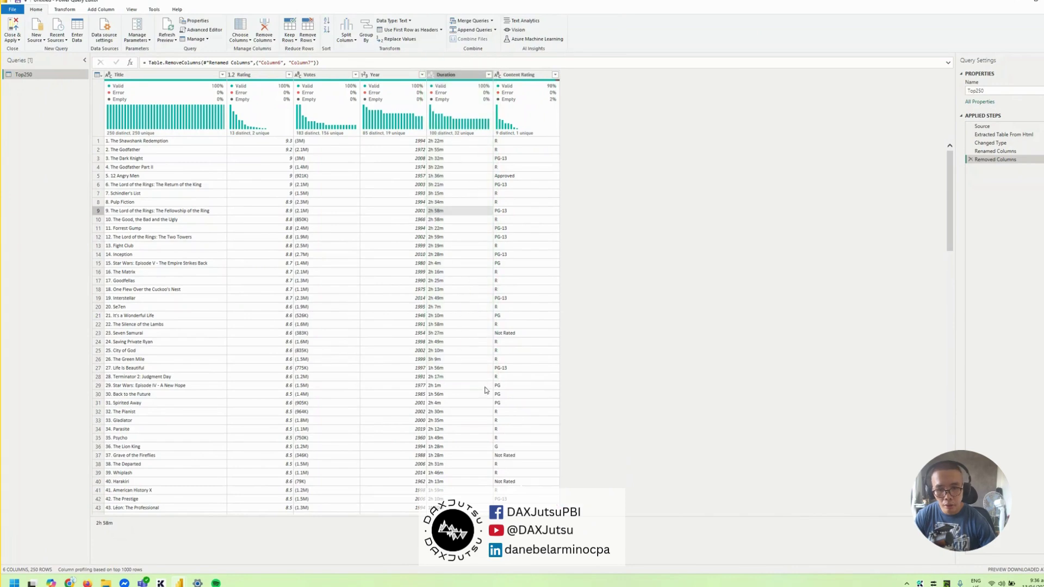
pyautogui.click(505, 410)
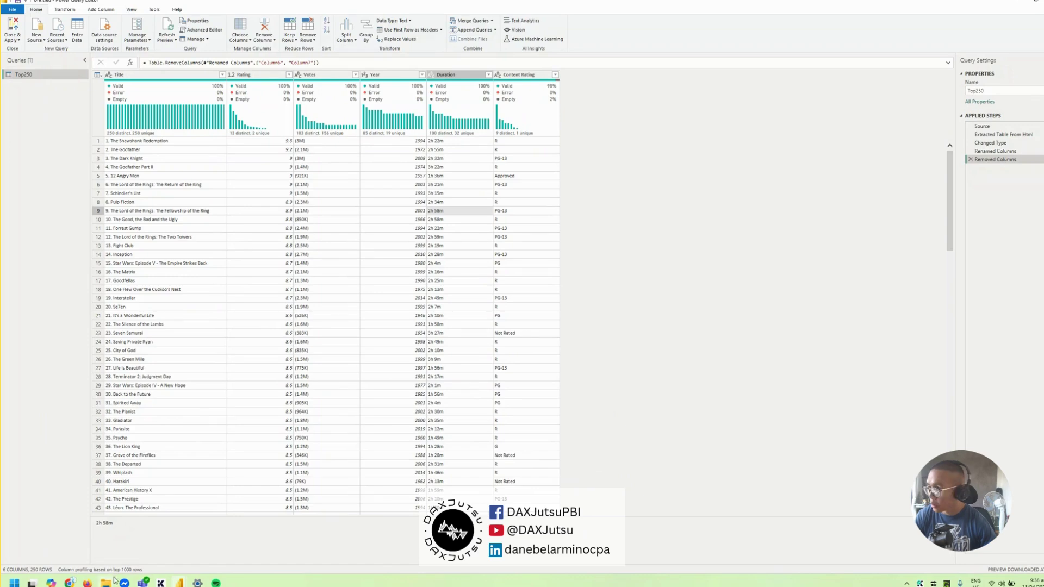
# Switch to the browser and open chatgpt.com in a new tab
pyautogui.moveTo(69, 582)
pyautogui.click(117, 557)
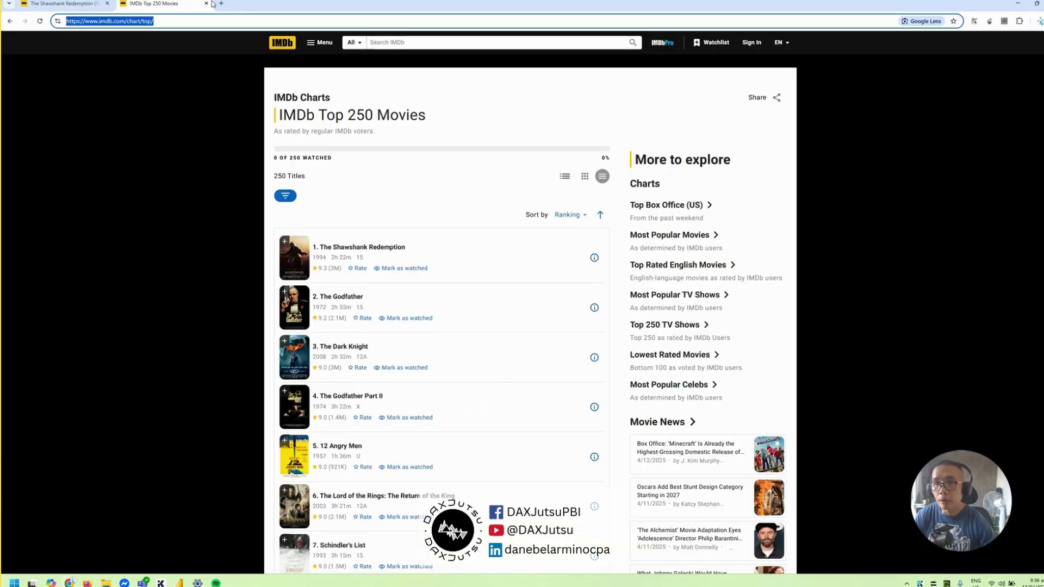
pyautogui.click(223, 5)
pyautogui.write('chatgpt.com')
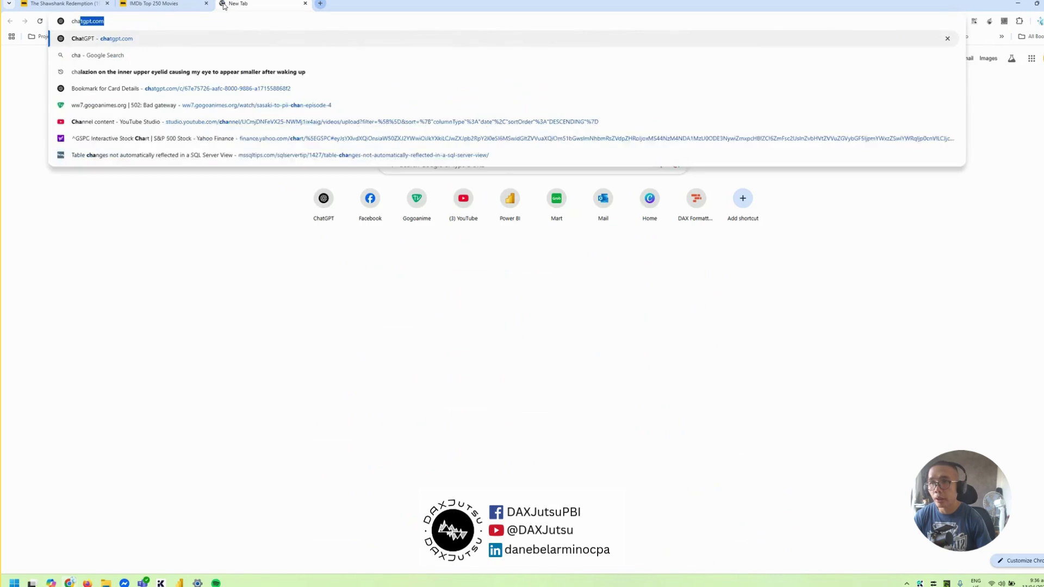
pyautogui.press('Return')
# Ask ChatGPT "convert this to minutes in power query" with the Duration column screenshot attached
pyautogui.write('convert this to minutes')
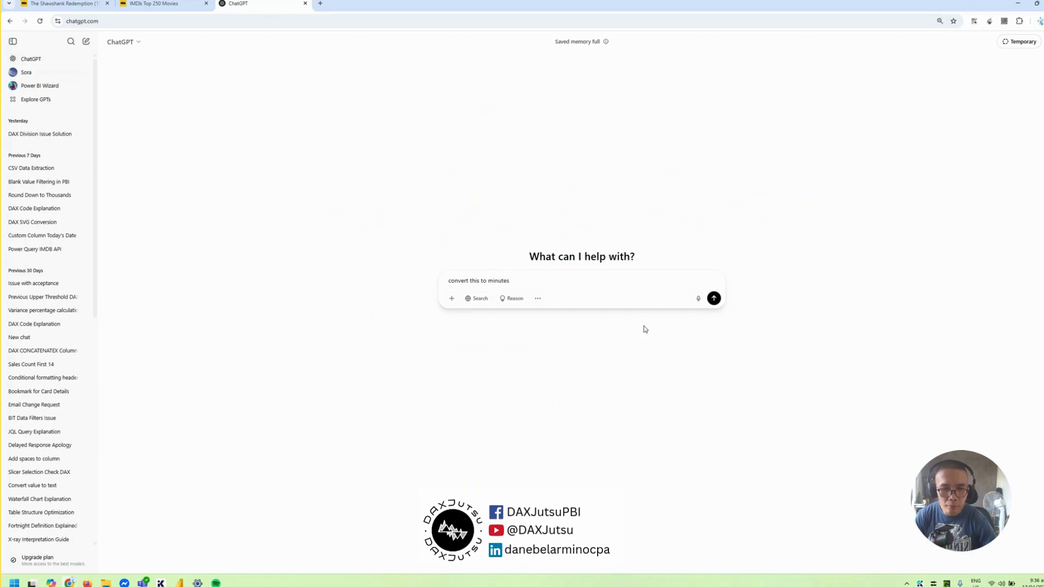
pyautogui.write(' in power query')
pyautogui.hotkey('ctrl', 'v')
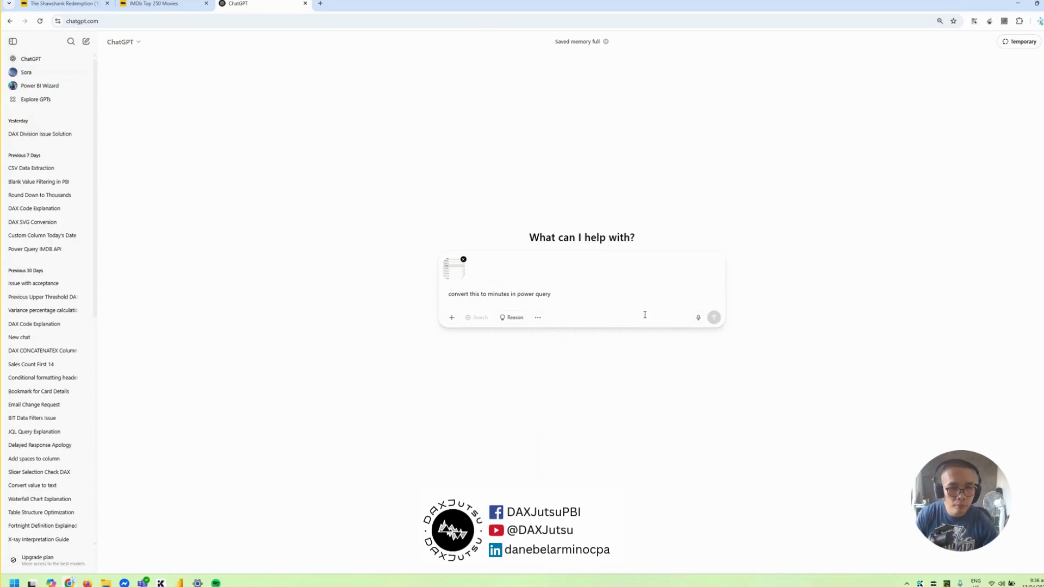
pyautogui.hotkey('shift', 'Return')
pyautogui.click(717, 318)
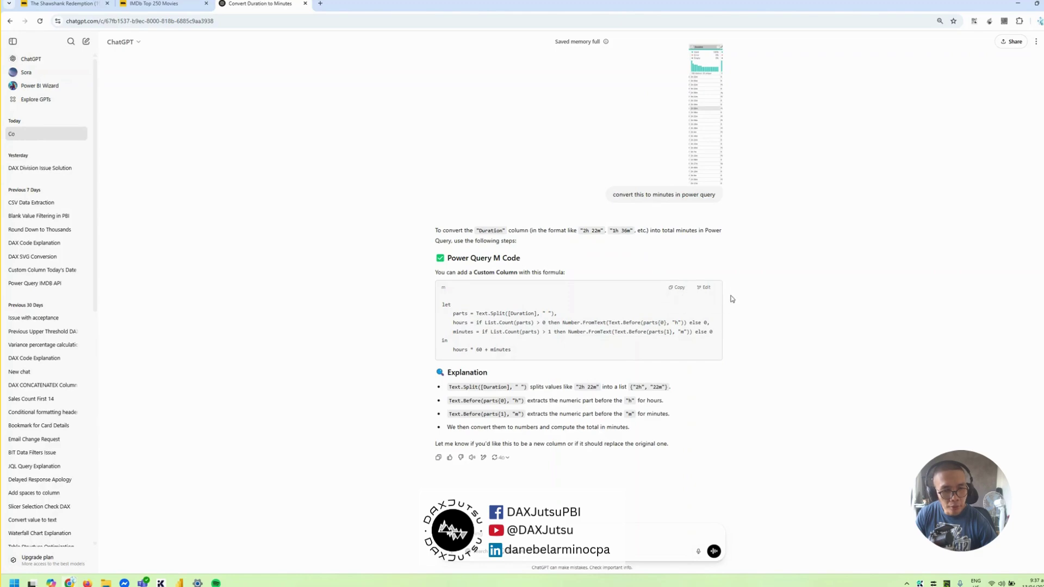
# Copy ChatGPT's M code and add it in Power Query as a custom column named Duration (minutes)
pyautogui.click(677, 287)
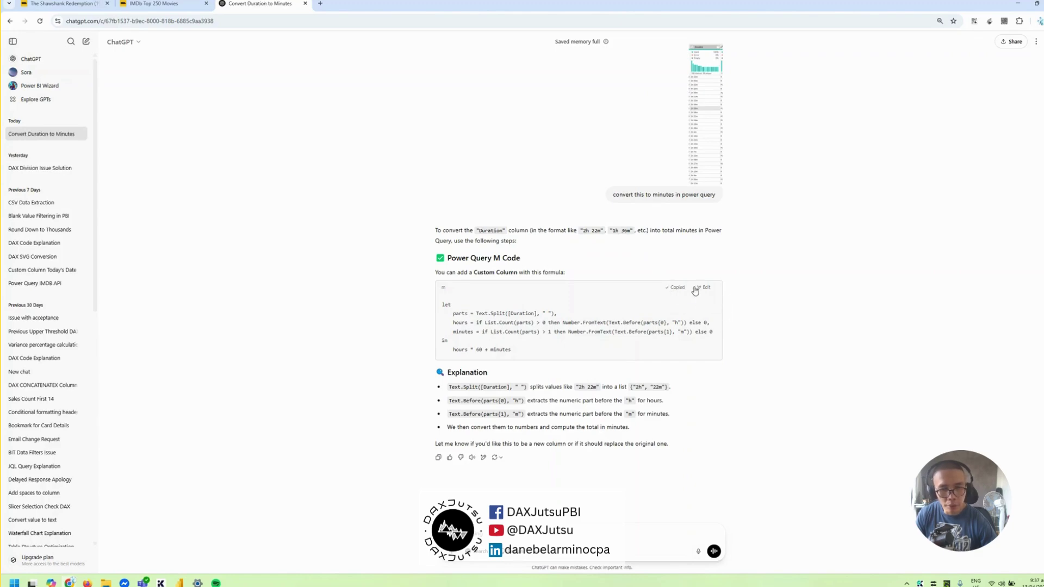
pyautogui.hotkey('alt', 'Tab')
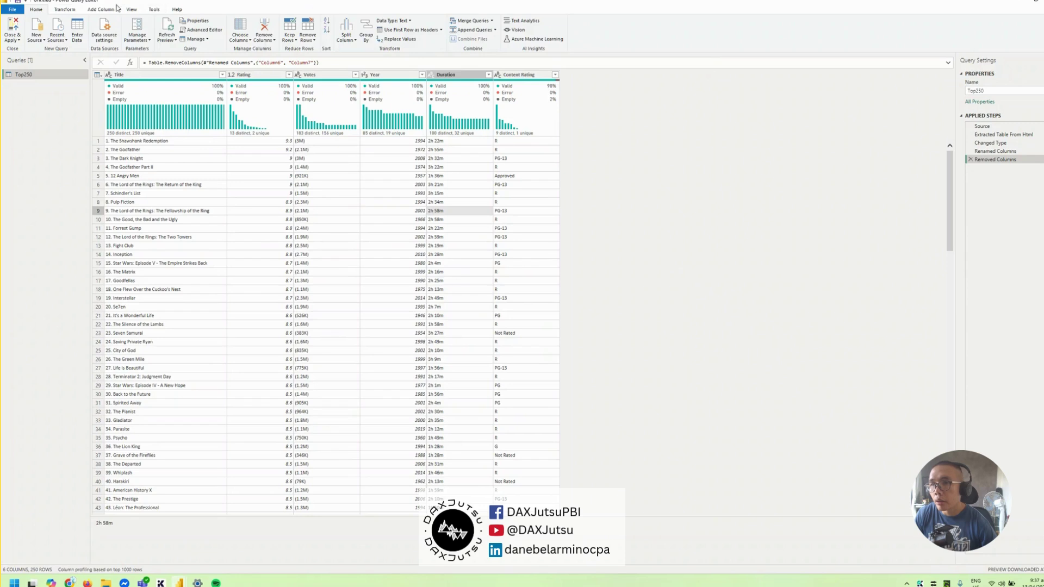
pyautogui.click(100, 10)
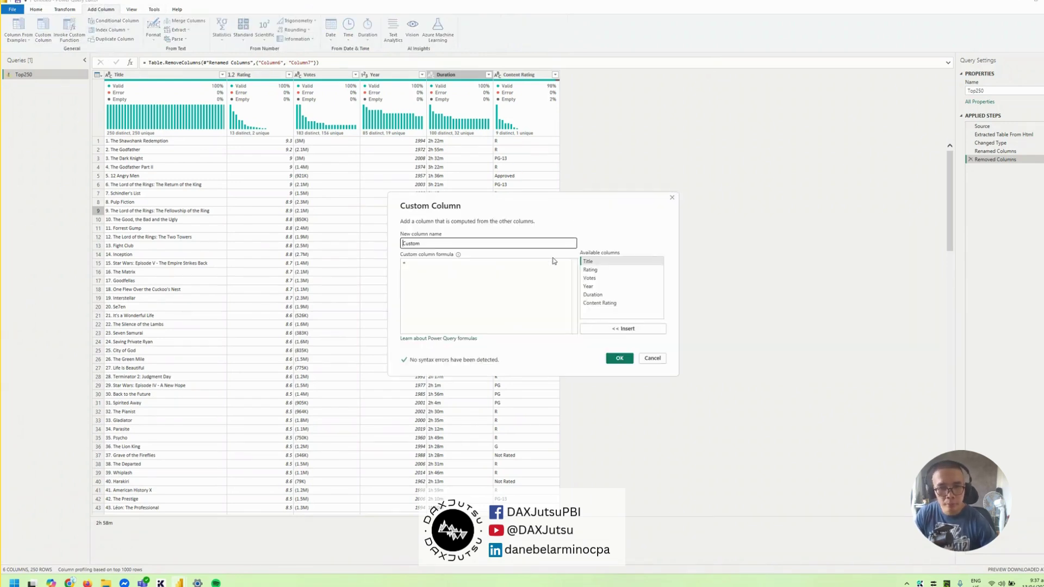
pyautogui.hotkey('ctrl', 'v')
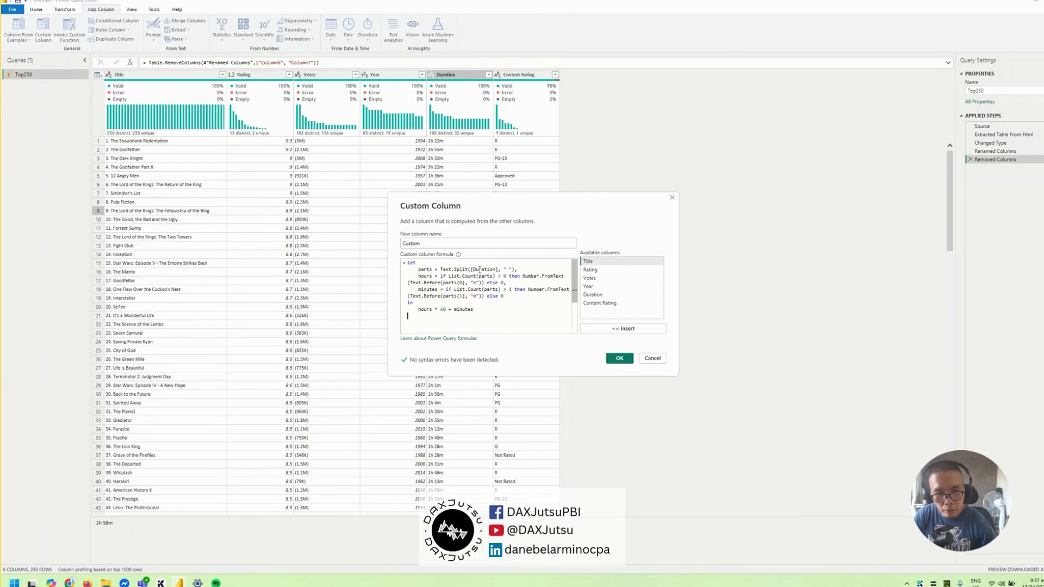
pyautogui.hotkey('shift', 'Tab')
pyautogui.write('D')
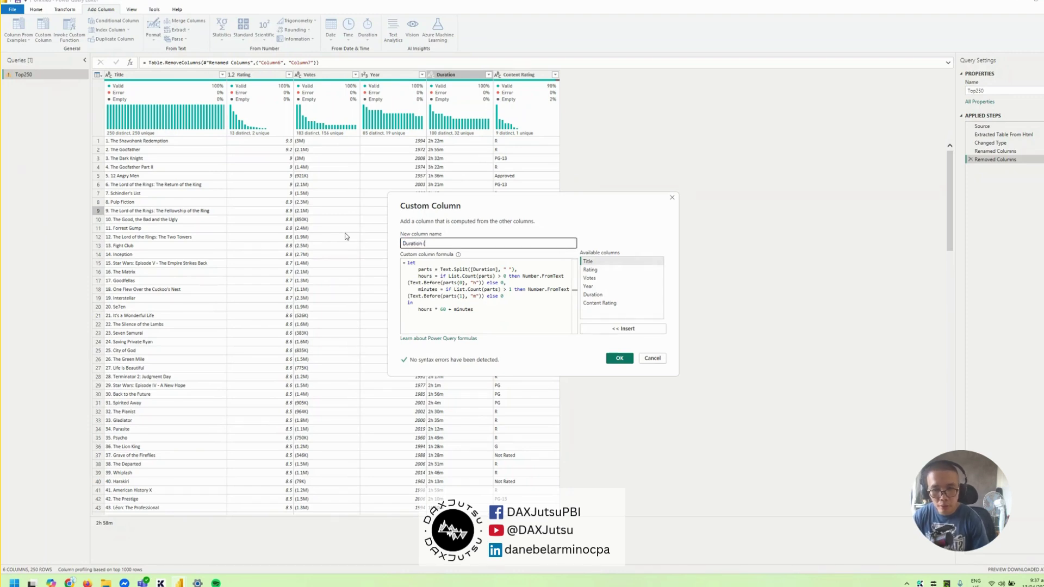
pyautogui.write('uration (minutes)')
pyautogui.click(611, 359)
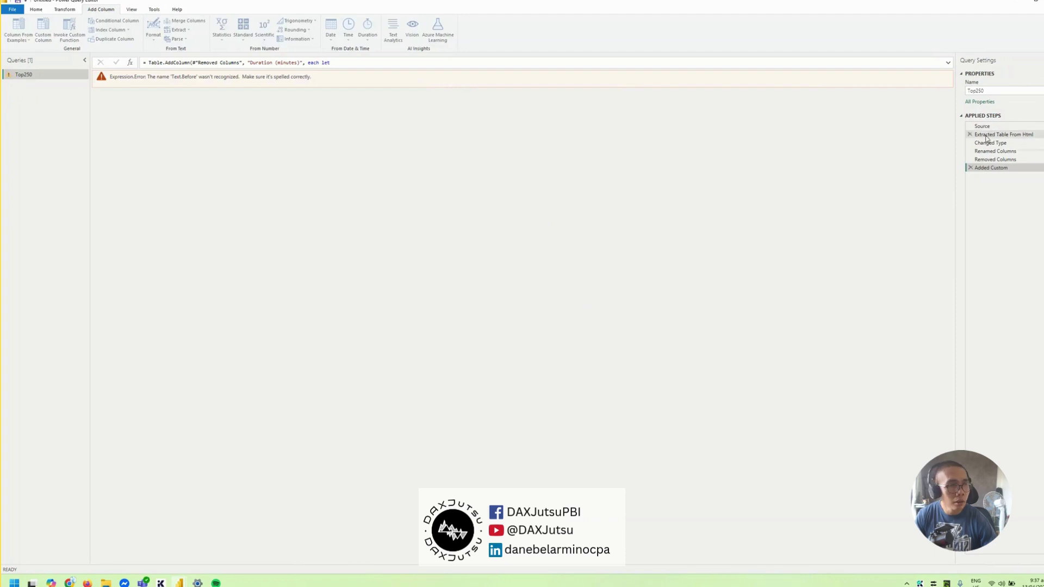
# Check the Text.Before calls in the custom column formula, and send the expression error text to ChatGPT
pyautogui.doubleClick(990, 167)
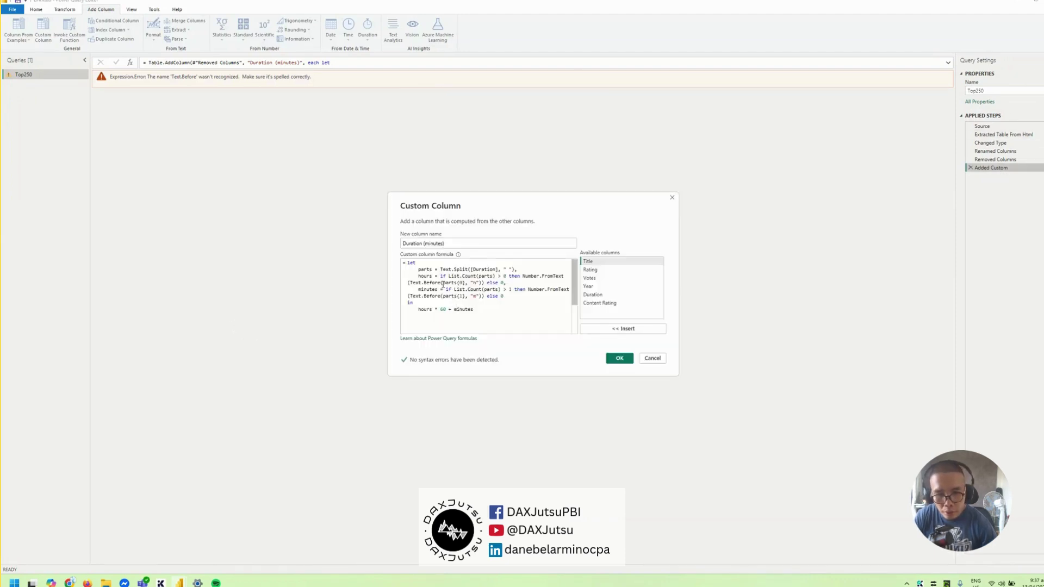
pyautogui.click(441, 284)
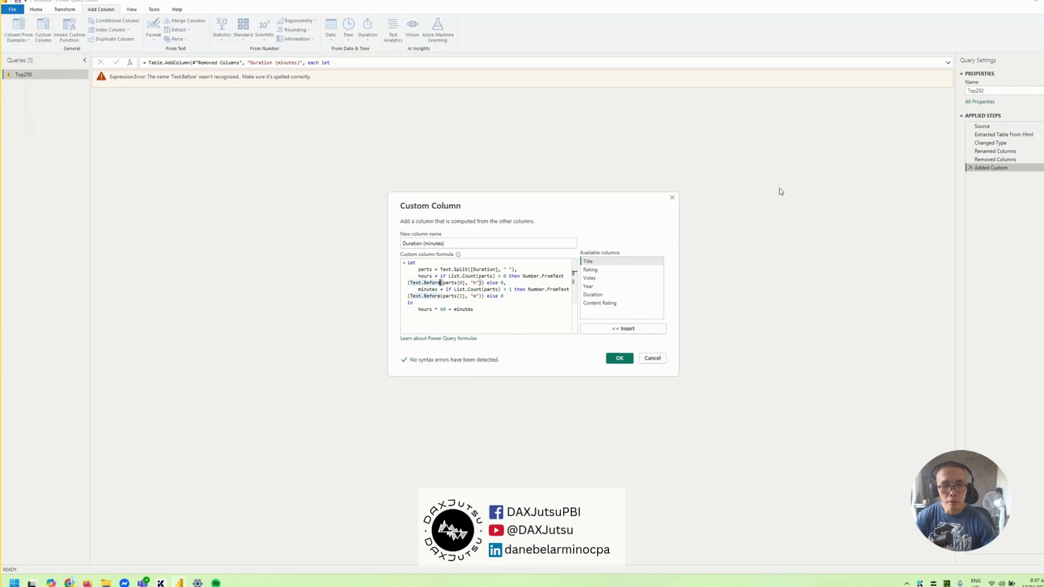
pyautogui.click(672, 199)
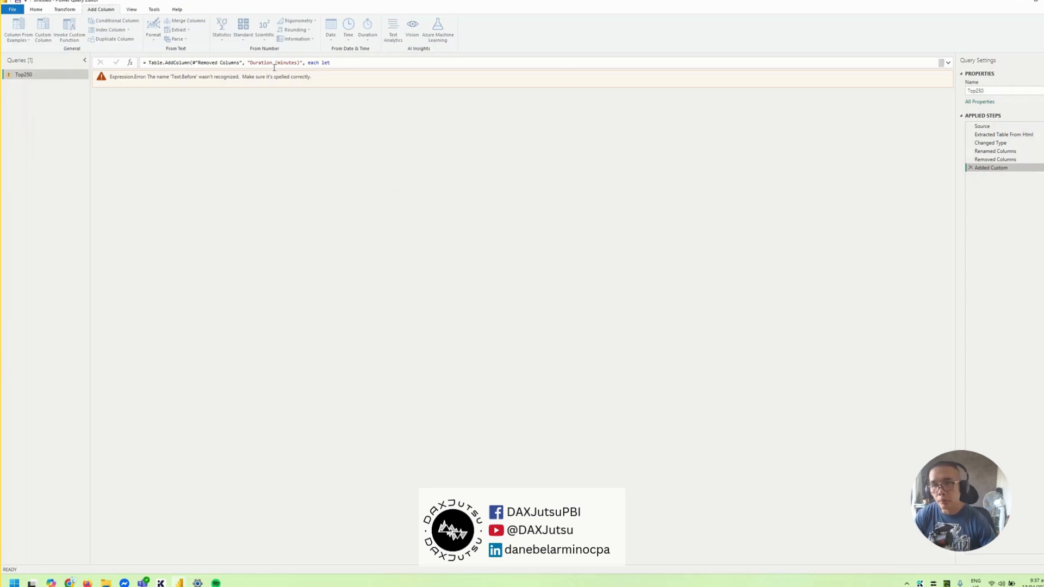
pyautogui.moveTo(311, 77); pyautogui.dragTo(115, 78)
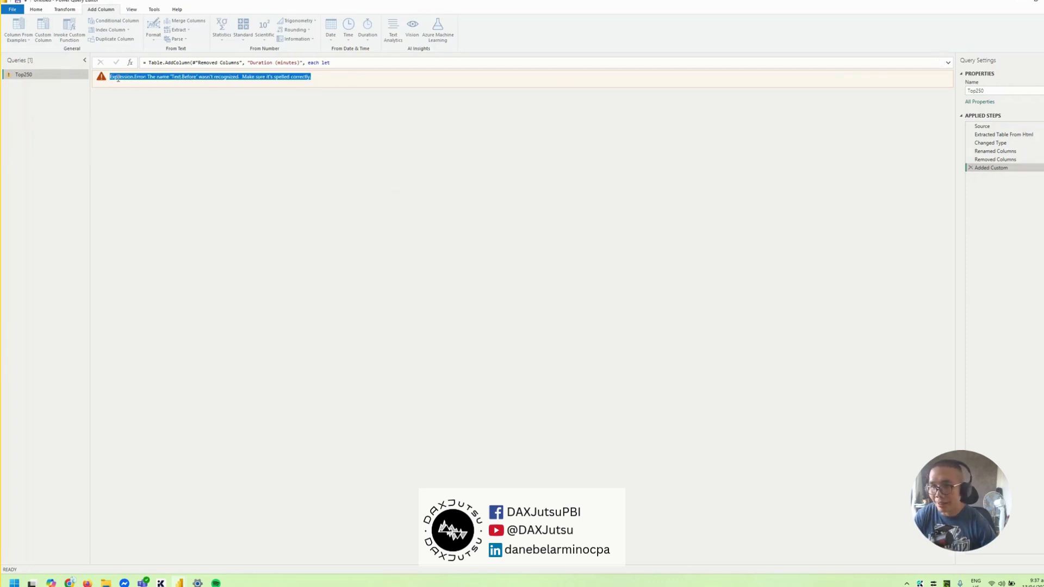
pyautogui.click(69, 583)
pyautogui.click(129, 557)
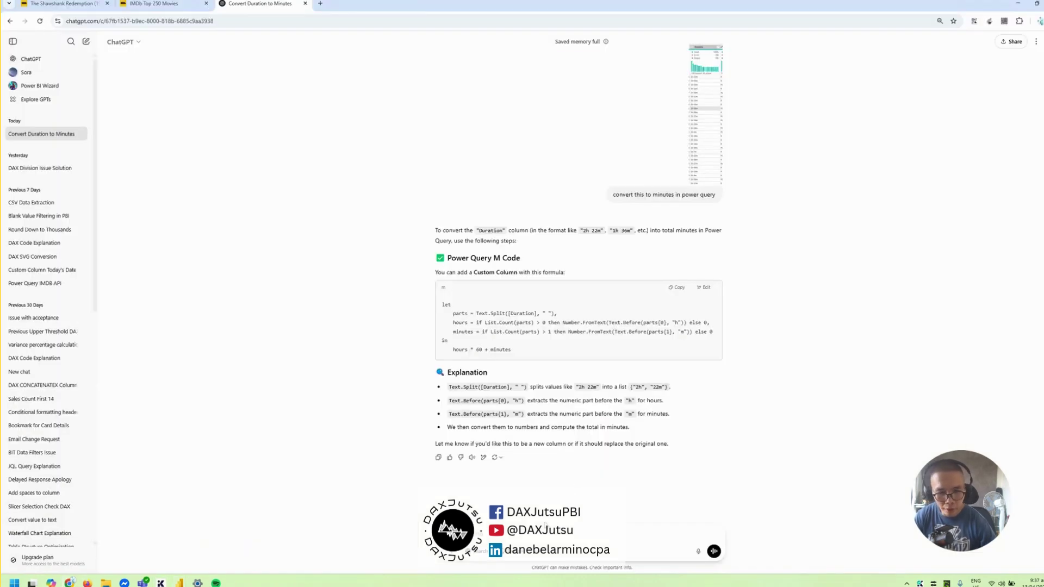
pyautogui.hotkey('ctrl', 'v')
pyautogui.press('Return')
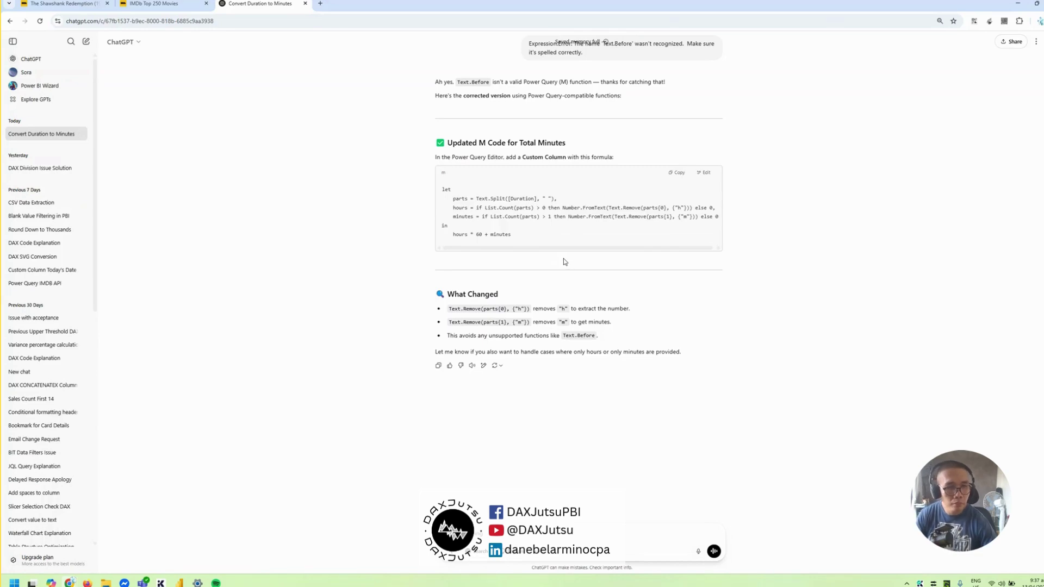
# Copy ChatGPT's updated Text.Remove code and replace the Duration (minutes) column's formula with it in Power Query
pyautogui.click(678, 173)
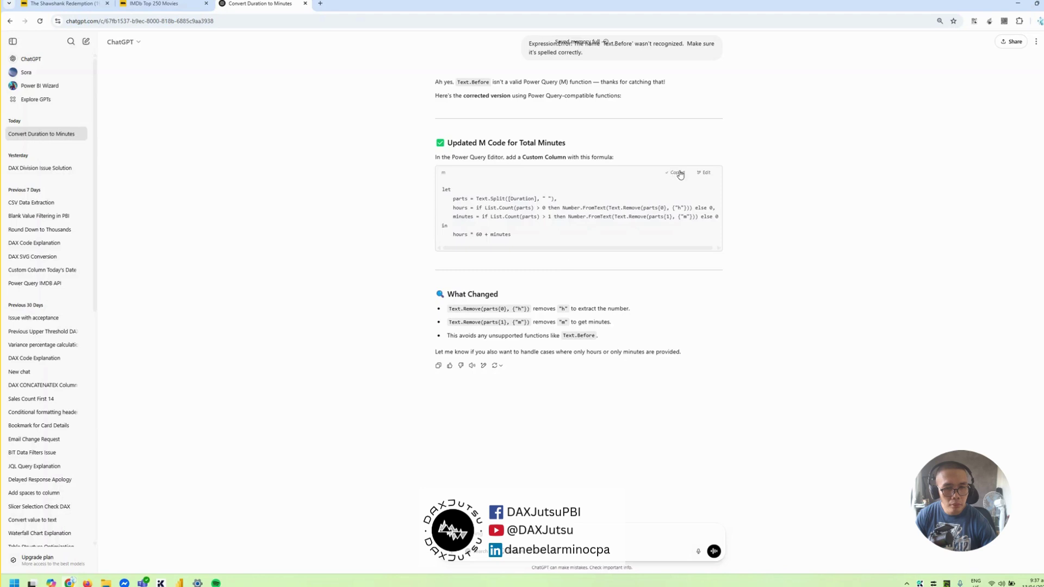
pyautogui.hotkey('alt', 'Tab')
pyautogui.click(1037, 168)
pyautogui.hotkey('ctrl', 'a')
pyautogui.hotkey('ctrl', 'v')
pyautogui.click(620, 358)
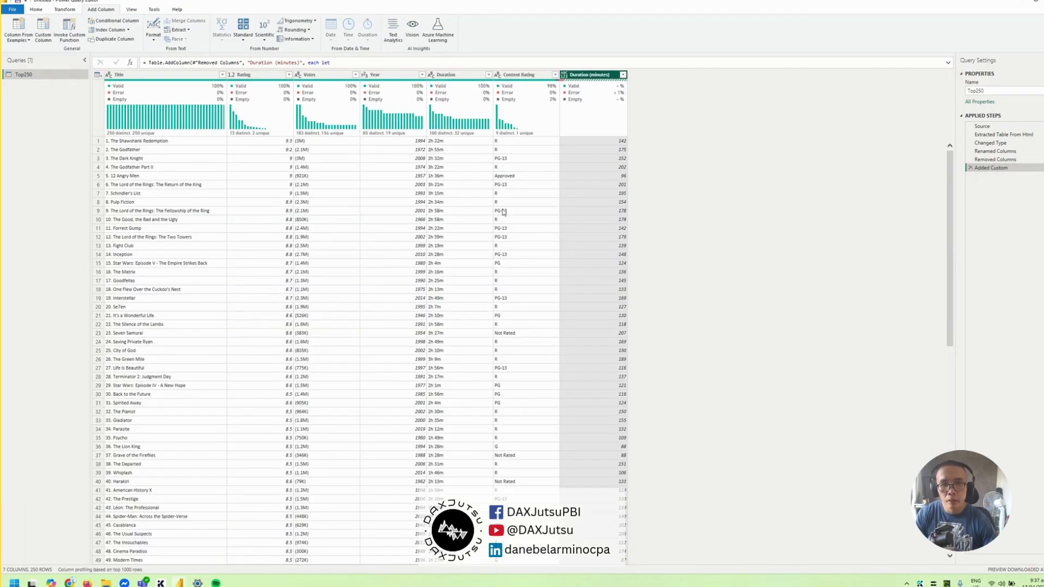
# Look through the Duration (minutes) column for errors, refresh the preview, and inspect the Sherlock Jr. row's Duration and error details
pyautogui.scroll(-20, 639, 230)
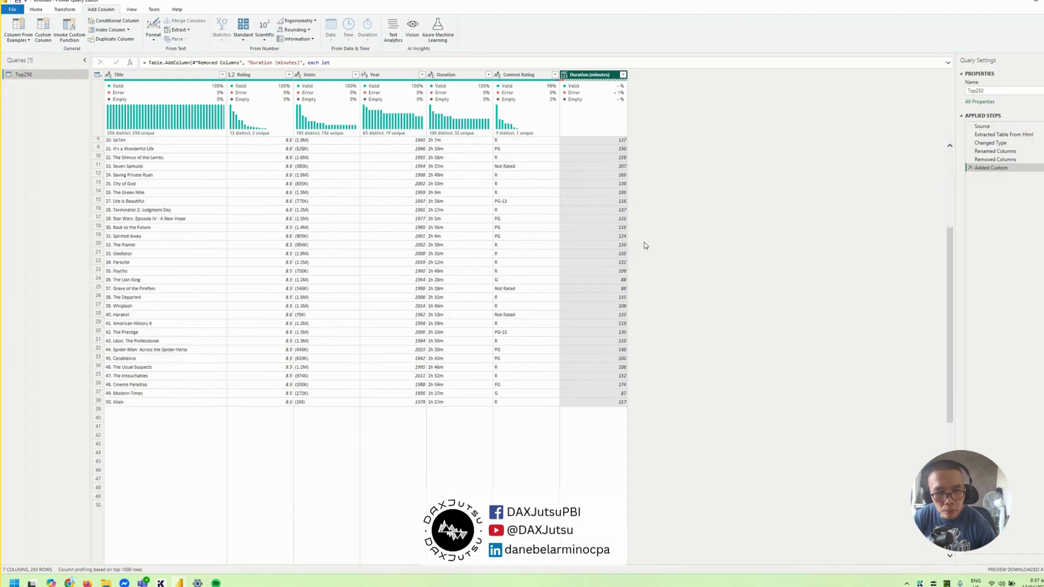
pyautogui.scroll(-20, 633, 325)
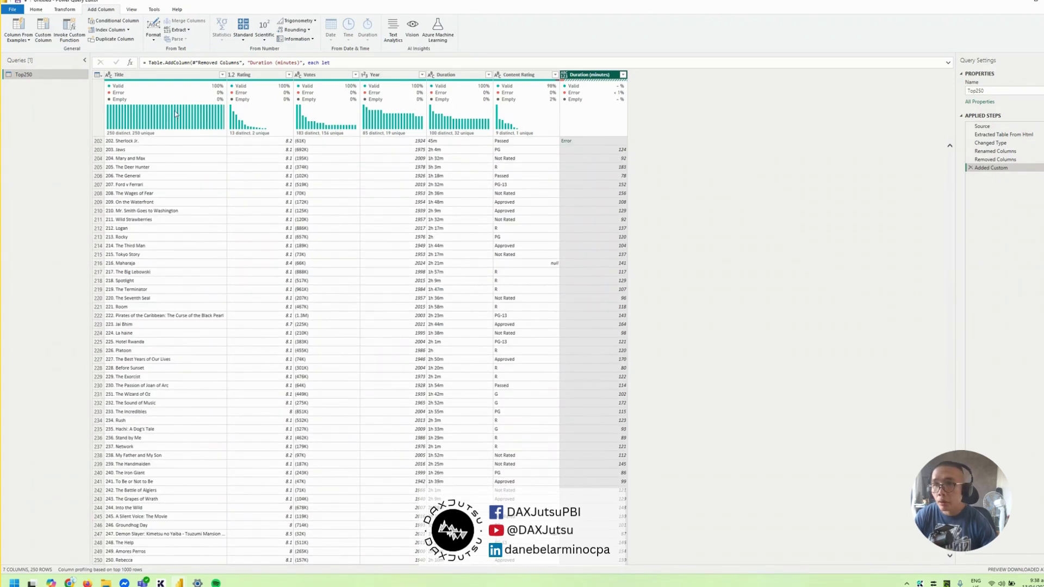
pyautogui.click(37, 10)
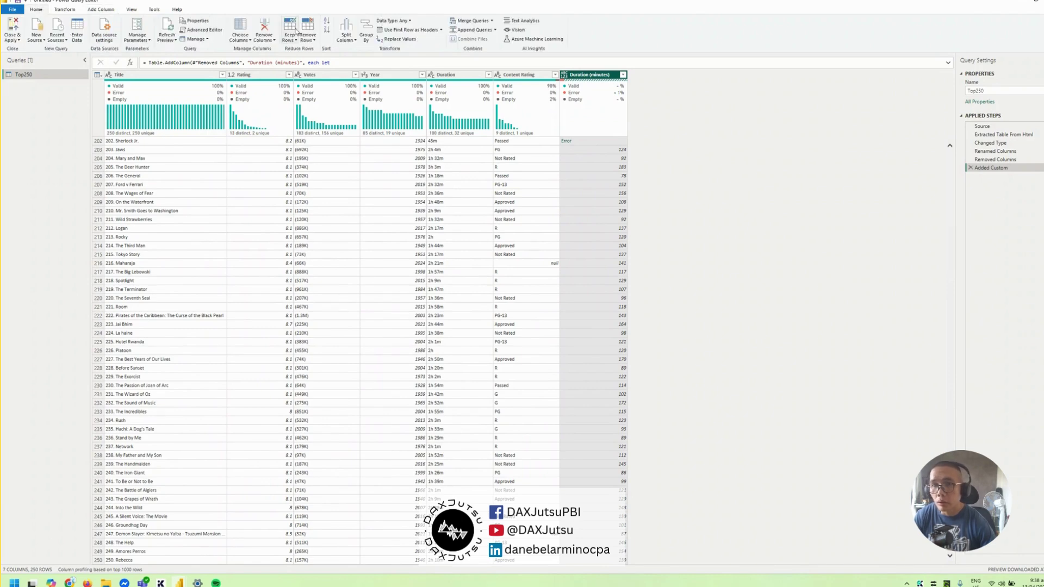
pyautogui.click(168, 28)
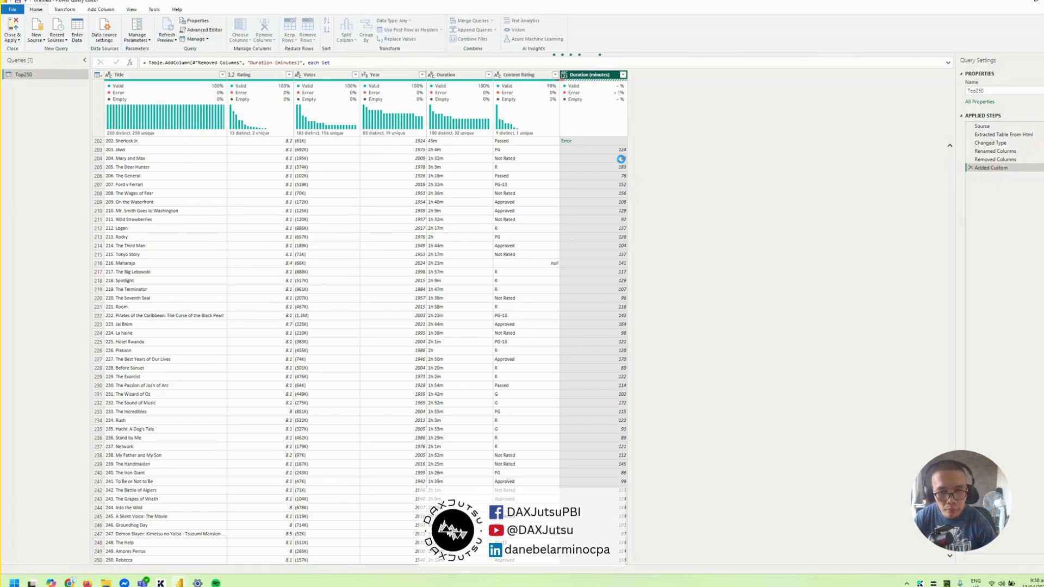
pyautogui.click(451, 141)
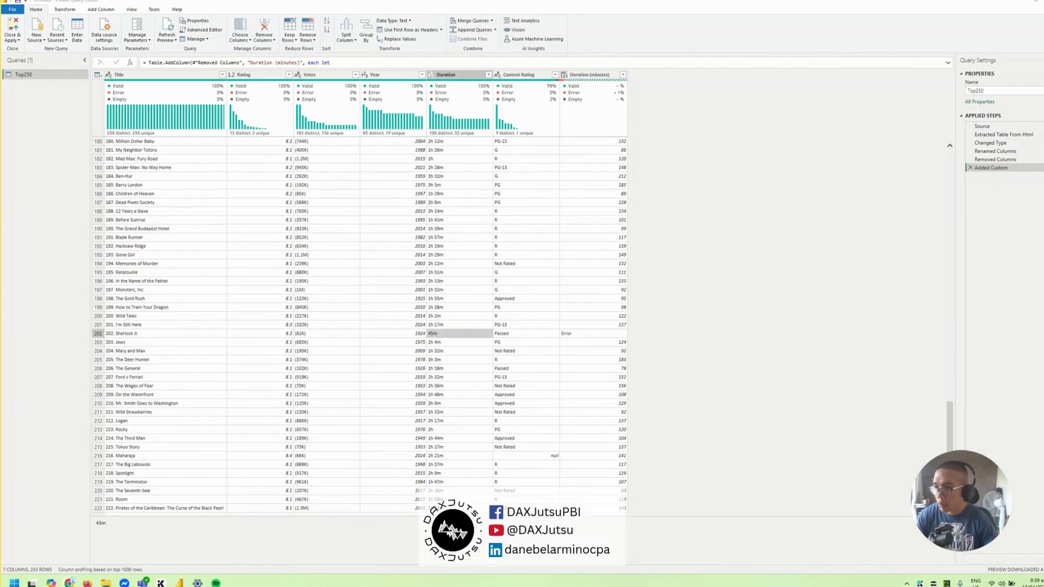
pyautogui.click(621, 333)
# Change the Duration (minutes) formula's result expression to "try hours * 60 + minutes otherwise minutes" and check the column
pyautogui.click(1036, 167)
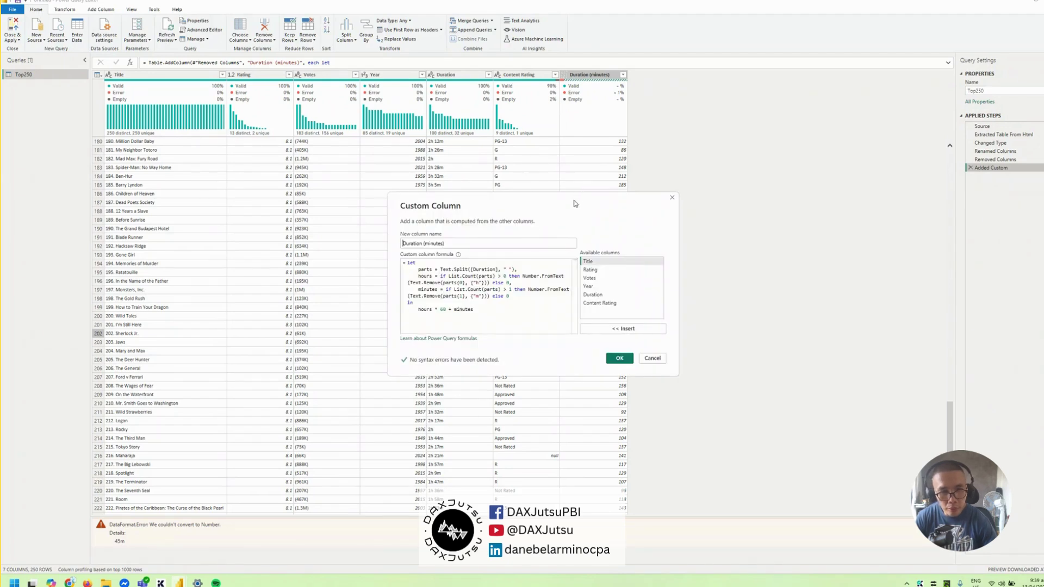
pyautogui.moveTo(573, 200); pyautogui.dragTo(721, 74)
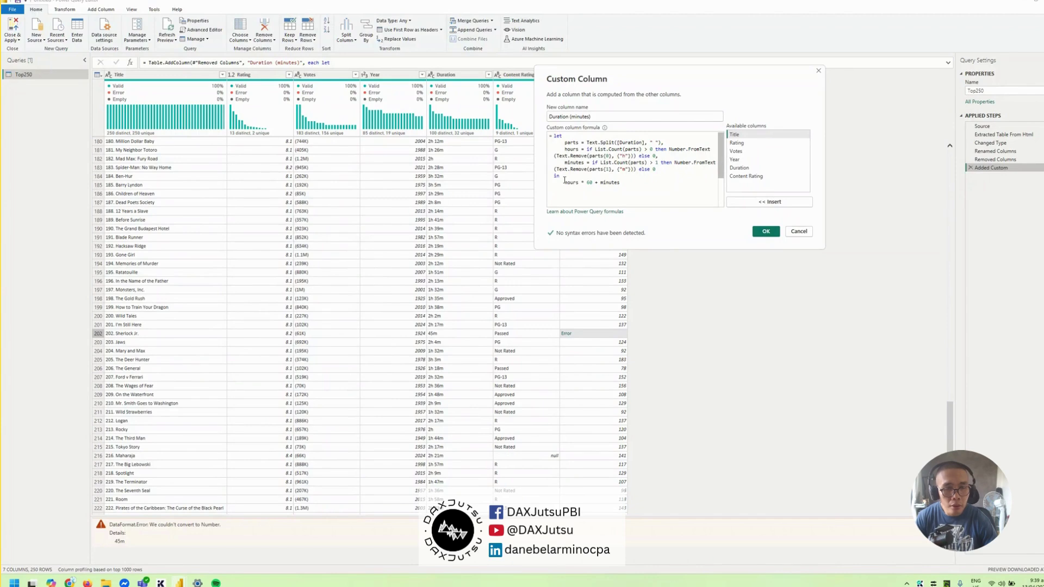
pyautogui.write('try')
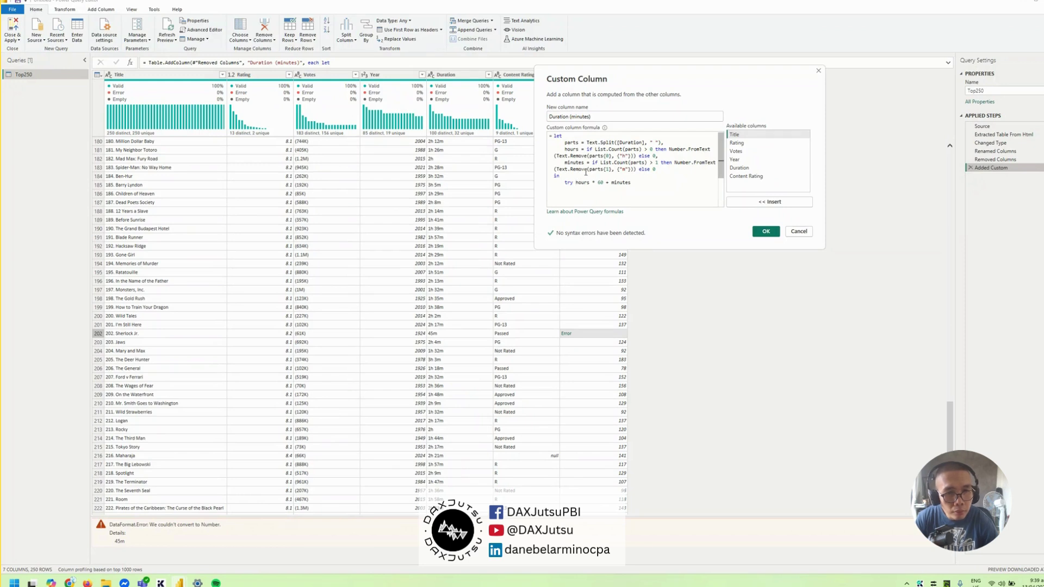
pyautogui.doubleClick(579, 163)
pyautogui.click(656, 191)
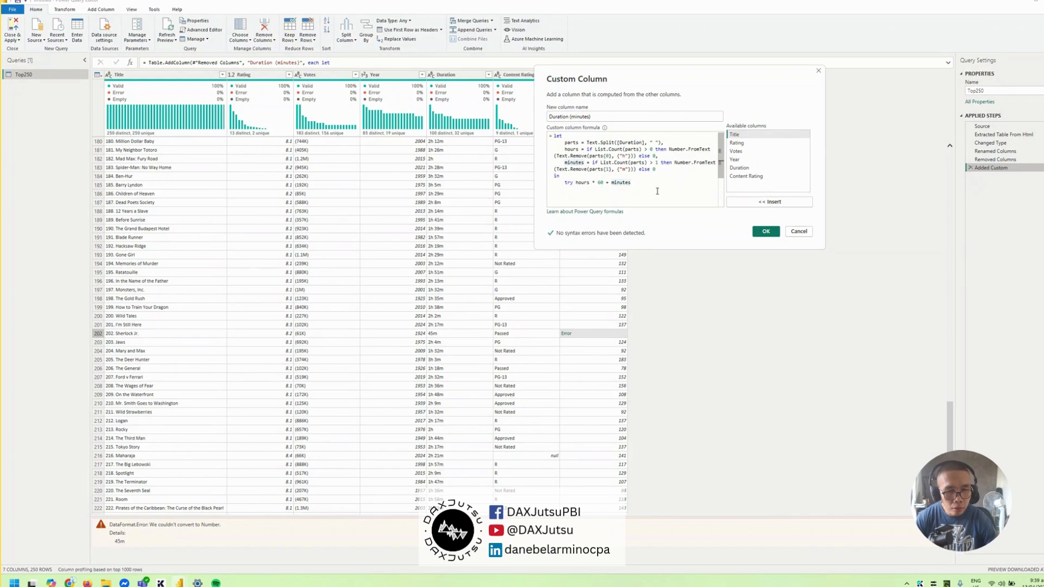
pyautogui.write('otherwise minutes')
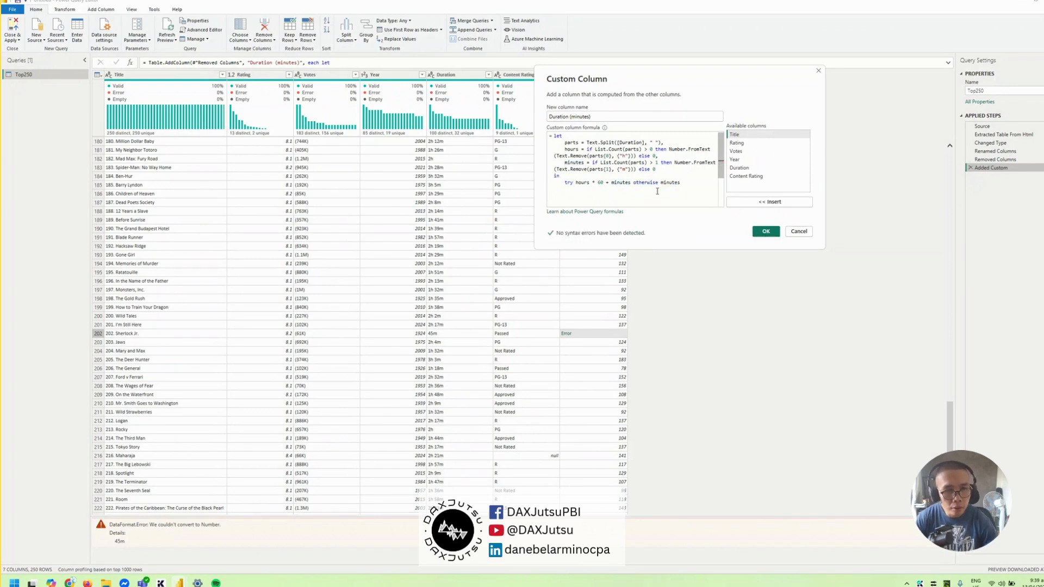
pyautogui.click(764, 230)
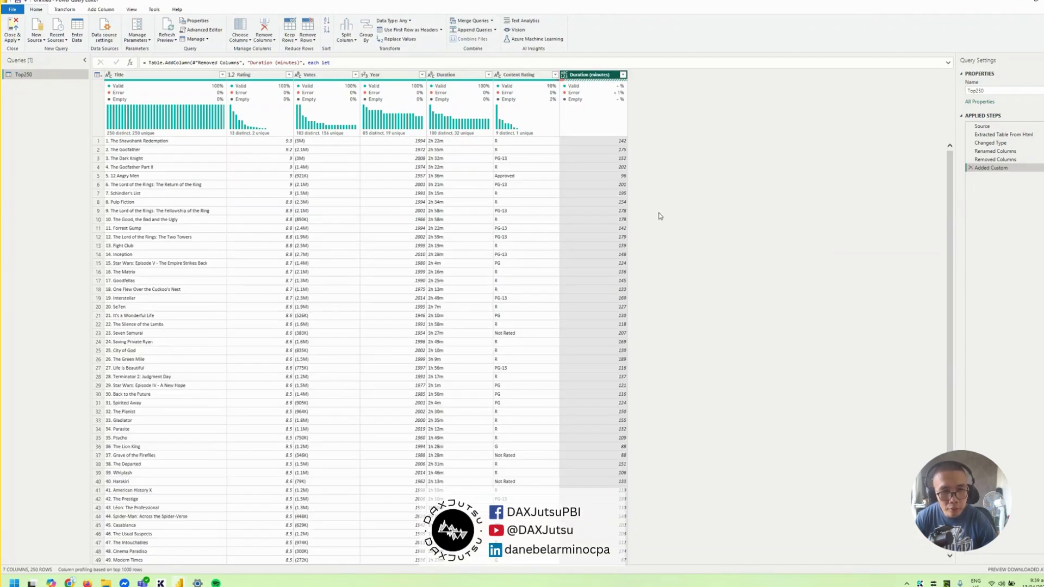
pyautogui.scroll(-10, 605, 277)
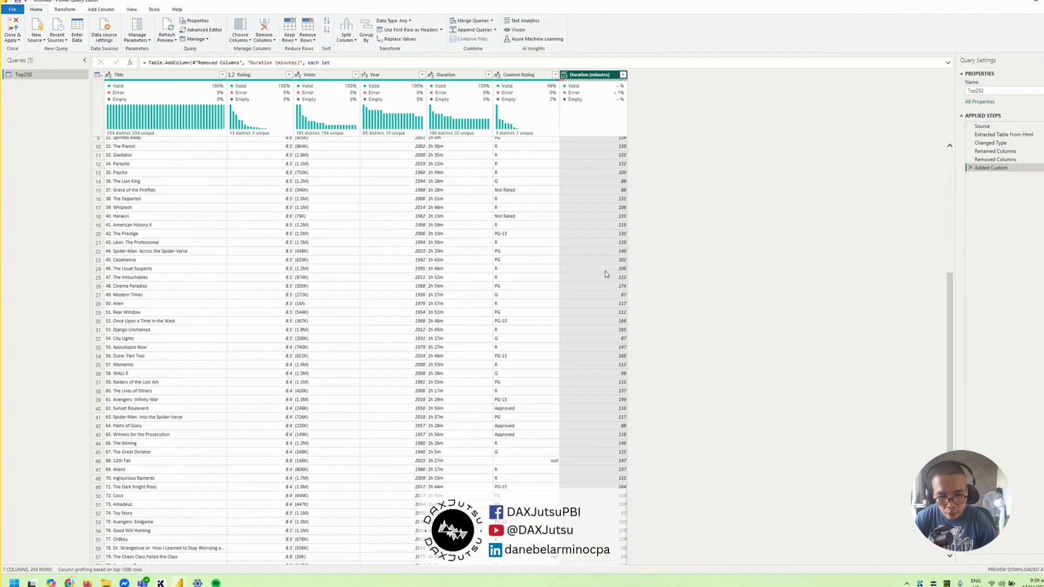
# Look through the Duration (minutes) values down to the end of the table, comparing them with the Duration column
pyautogui.scroll(-3, 606, 274)
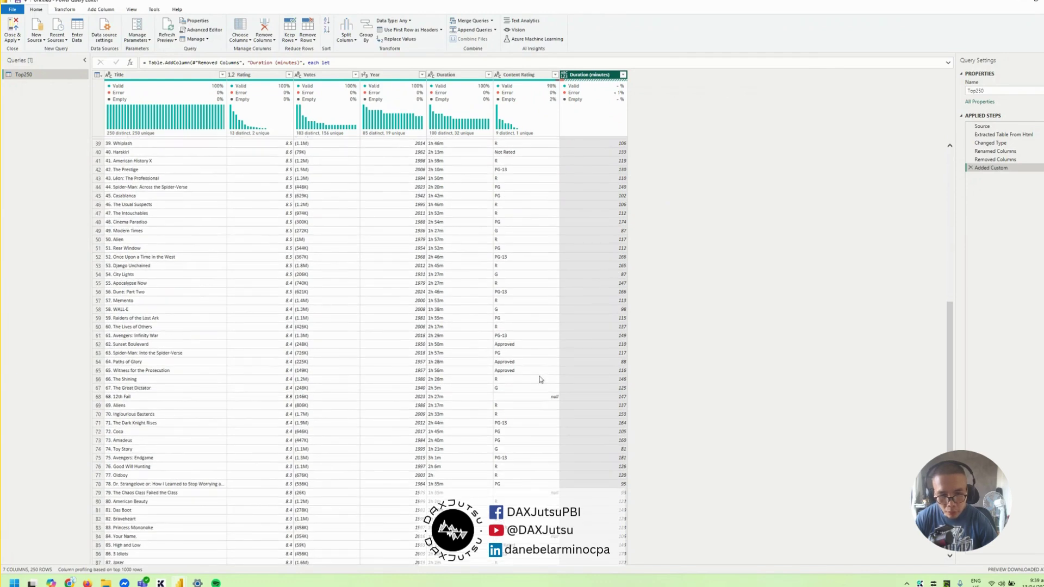
pyautogui.scroll(-2, 458, 463)
pyautogui.scroll(-20, 458, 462)
pyautogui.scroll(-18, 458, 455)
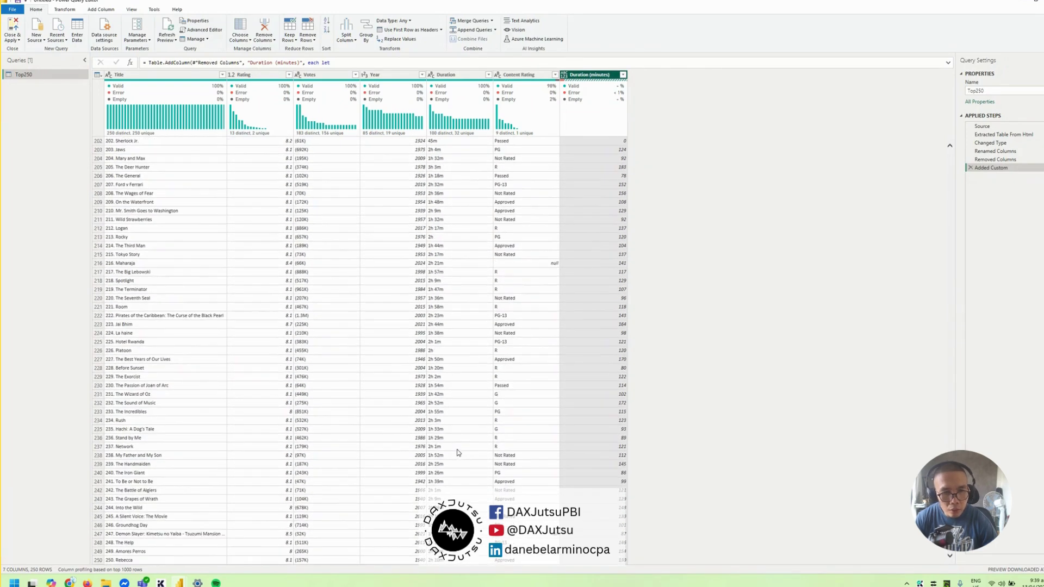
pyautogui.scroll(20, 457, 449)
pyautogui.scroll(20, 508, 321)
pyautogui.scroll(-20, 478, 199)
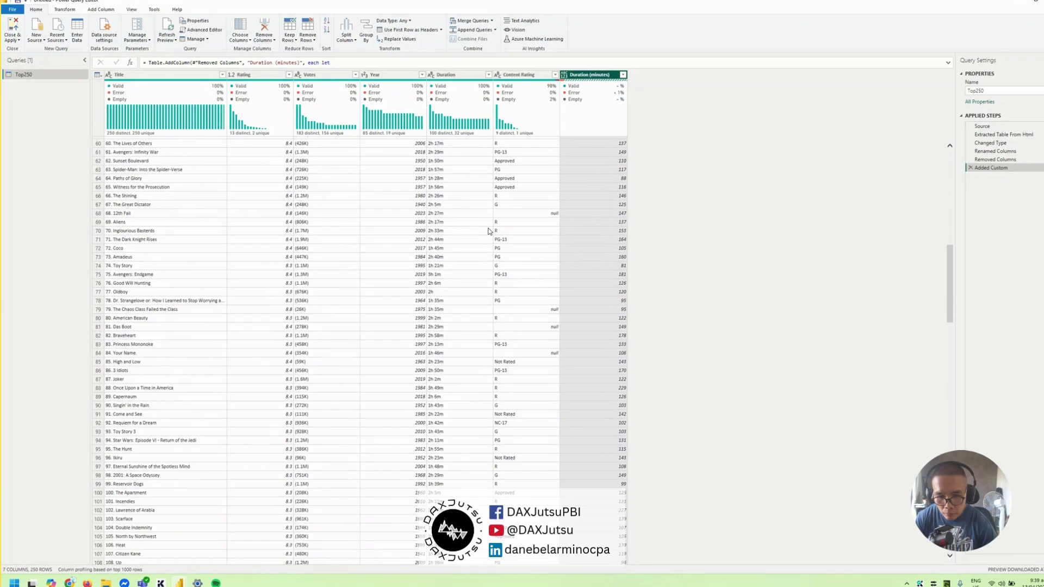
pyautogui.scroll(-7, 488, 231)
pyautogui.scroll(-15, 487, 231)
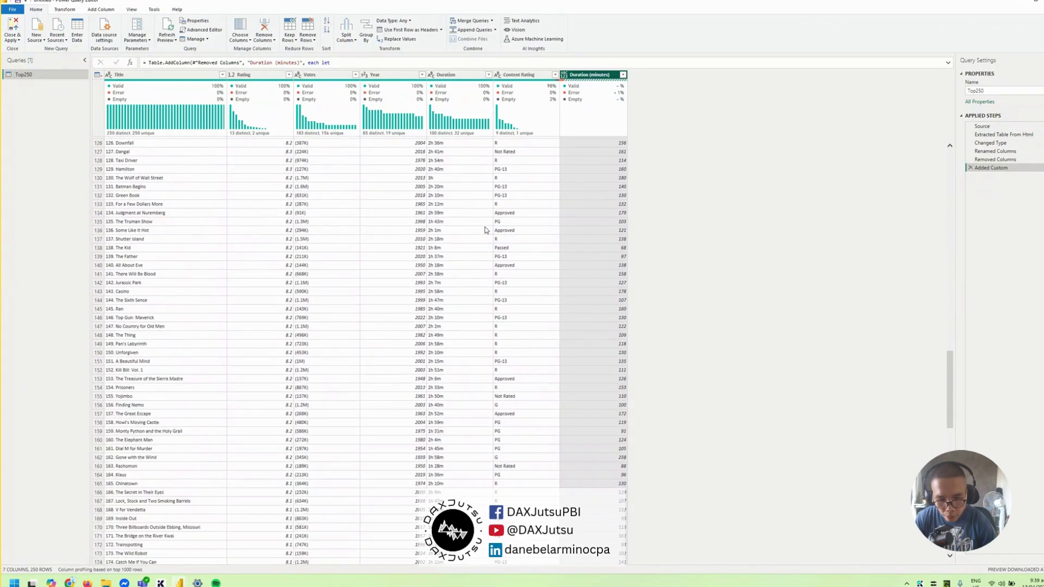
pyautogui.scroll(-20, 486, 230)
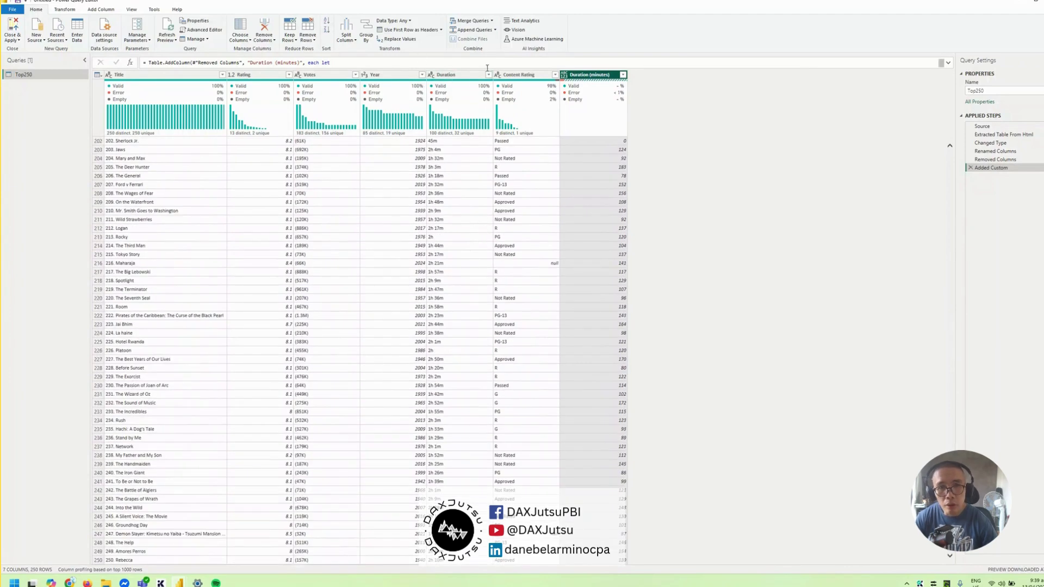
# Filter the Duration column to 45m, check that row's Duration (minutes) value, and delete the filter step
pyautogui.click(488, 75)
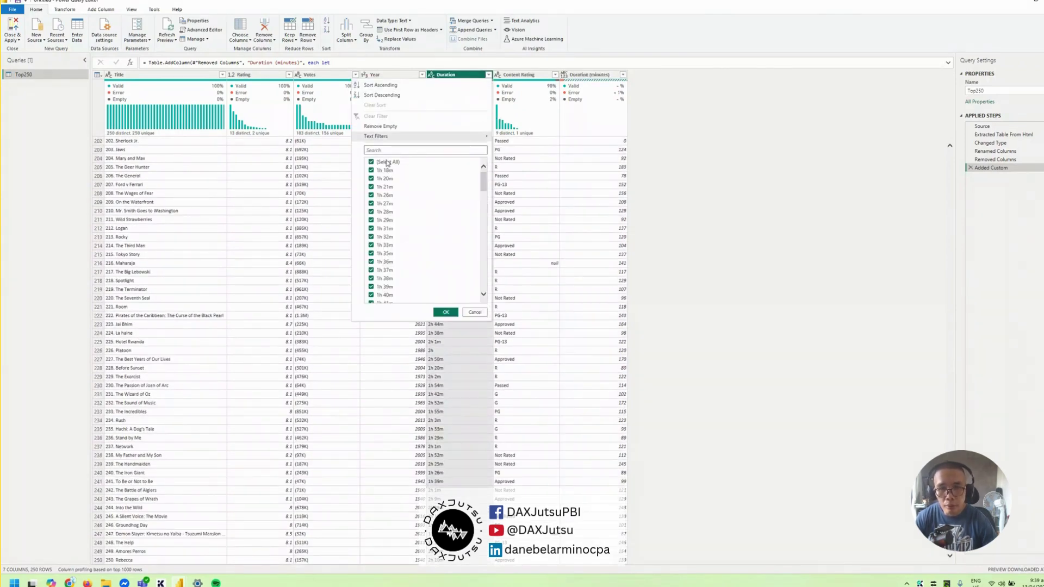
pyautogui.click(387, 162)
pyautogui.click(394, 152)
pyautogui.write('45')
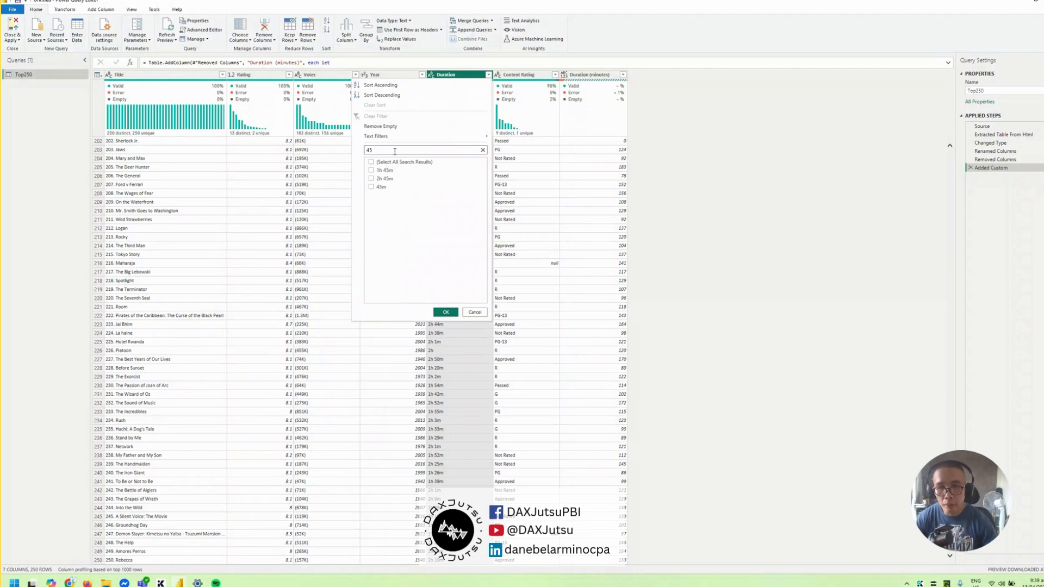
pyautogui.click(379, 186)
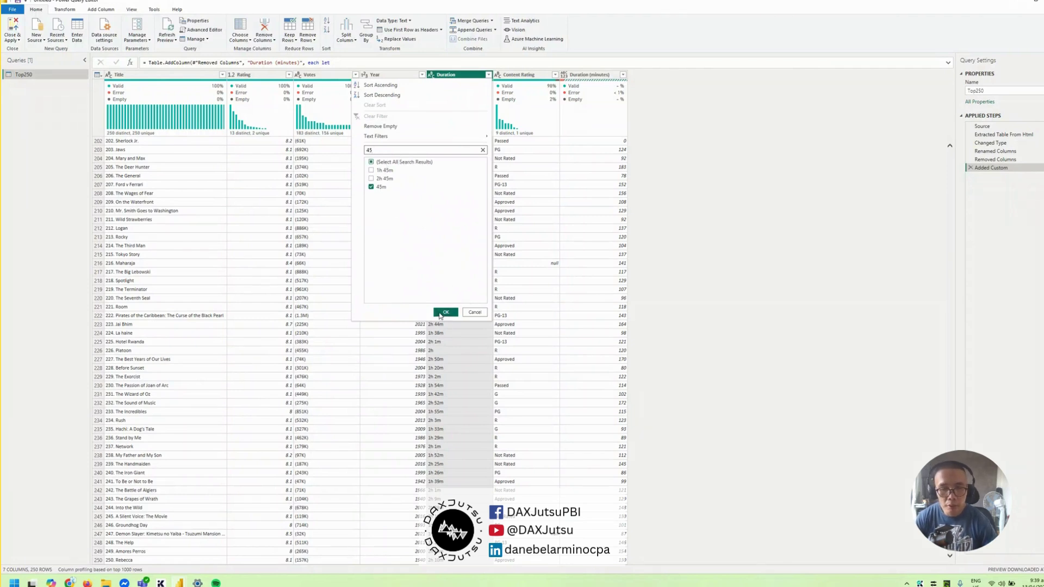
pyautogui.click(445, 312)
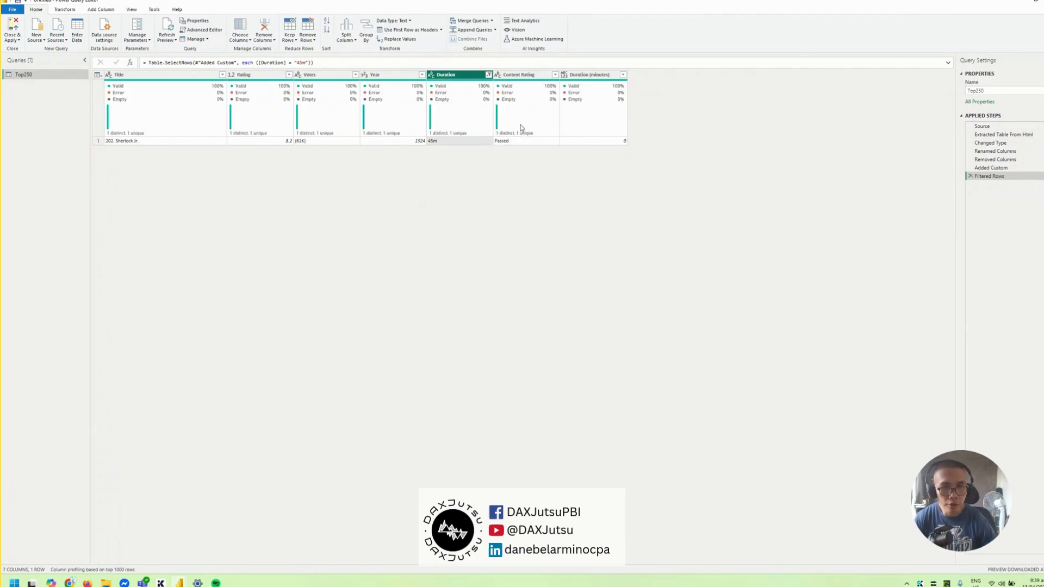
pyautogui.click(970, 176)
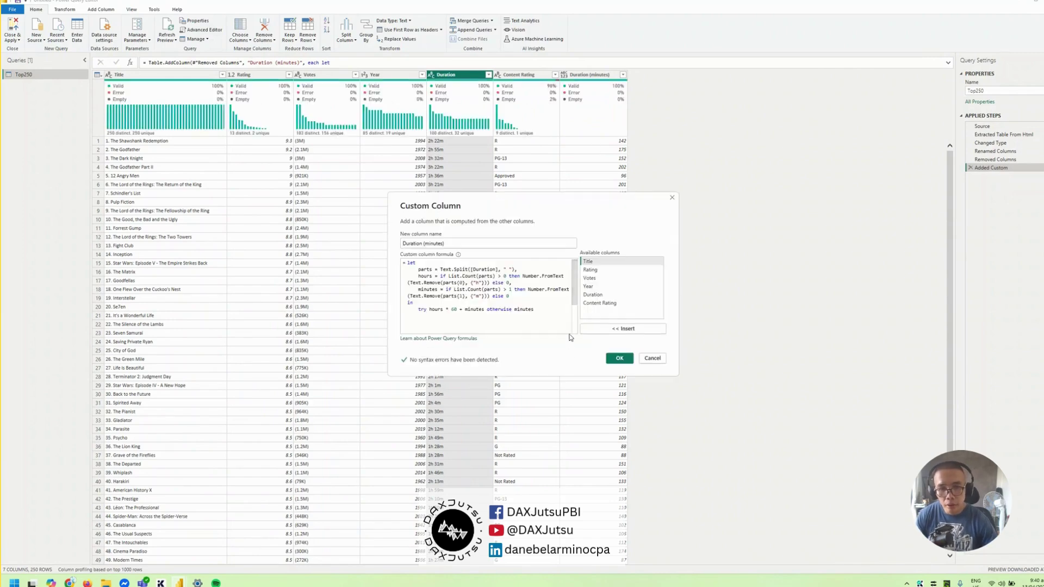
# Review the Duration (minutes) custom column formula, close it without changes, and look through the Duration values
pyautogui.click(651, 358)
pyautogui.scroll(-1, 429, 331)
pyautogui.scroll(-15, 434, 351)
pyautogui.scroll(-15, 435, 350)
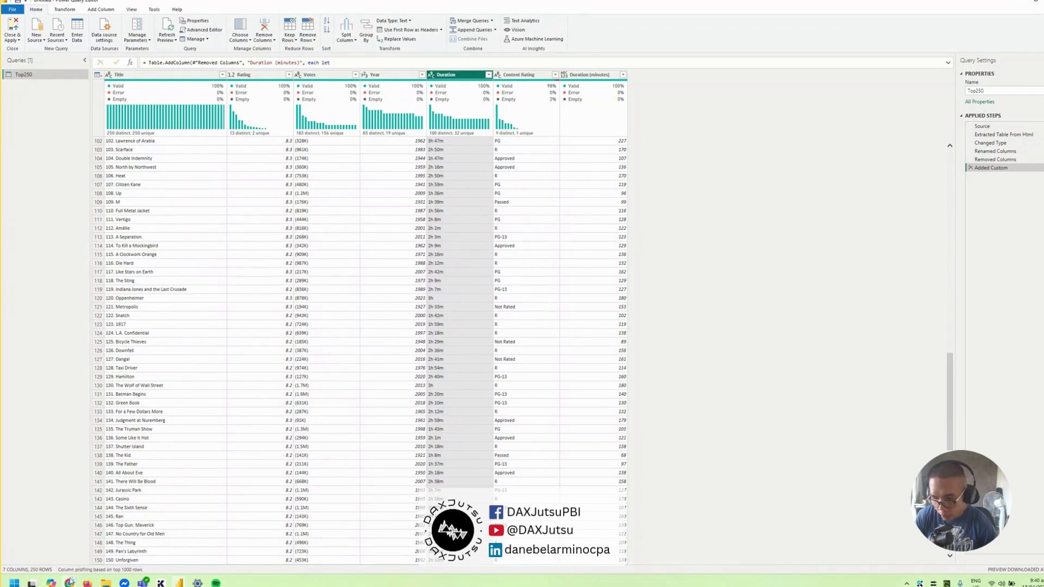
# Tell ChatGPT that some durations have minutes only, such as 45m, and replace the Duration (minutes) formula with its revised code
pyautogui.moveTo(70, 580)
pyautogui.click(168, 544)
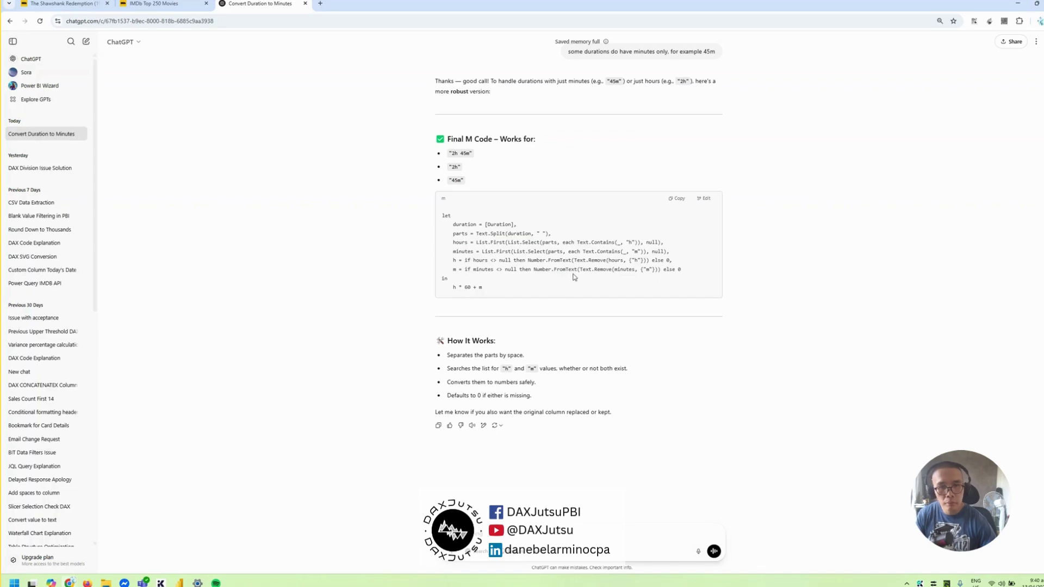
pyautogui.click(676, 198)
pyautogui.hotkey('alt', 'Tab')
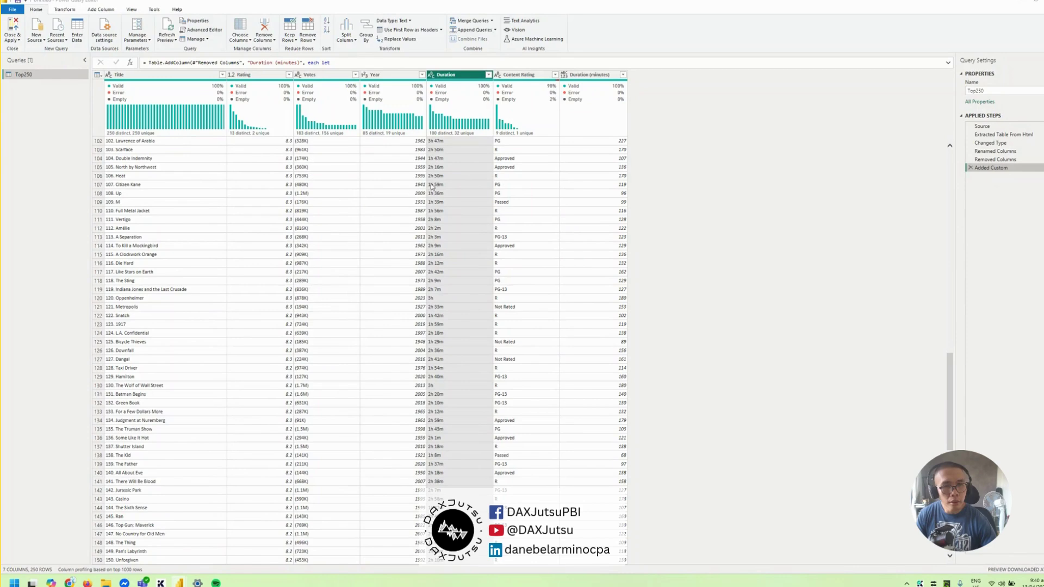
pyautogui.hotkey('ctrl', 'a')
pyautogui.hotkey('ctrl', 'v')
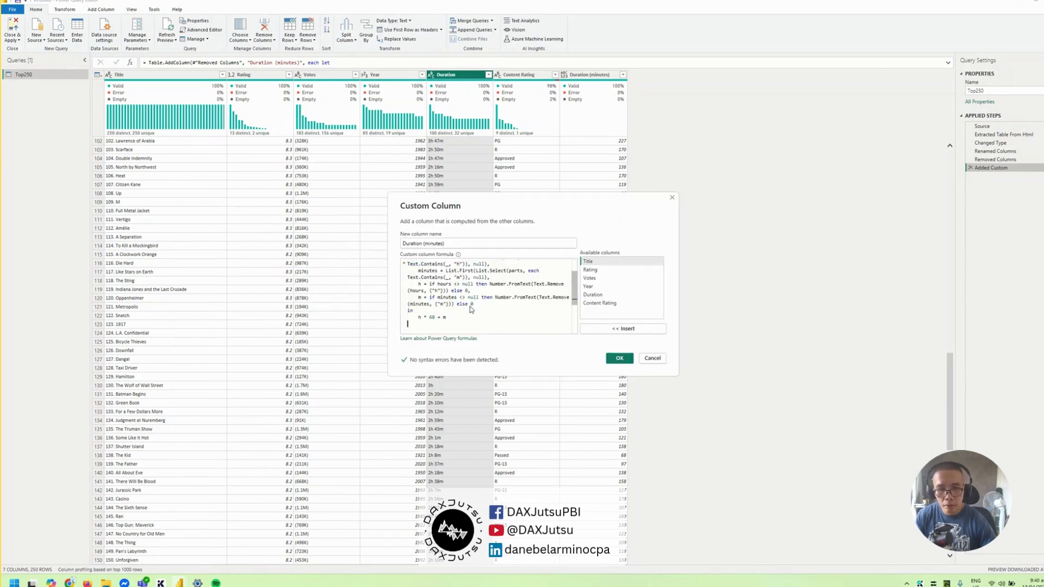
pyautogui.click(616, 358)
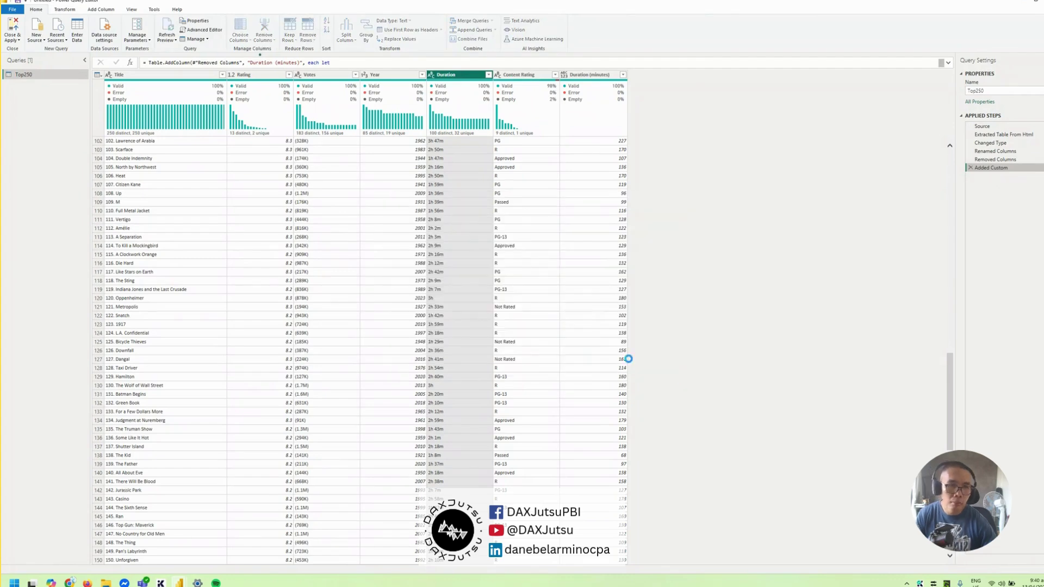
# Recheck the revised formula's result by filtering Duration to 45m, and delete the filter step again
pyautogui.scroll(-10, 620, 296)
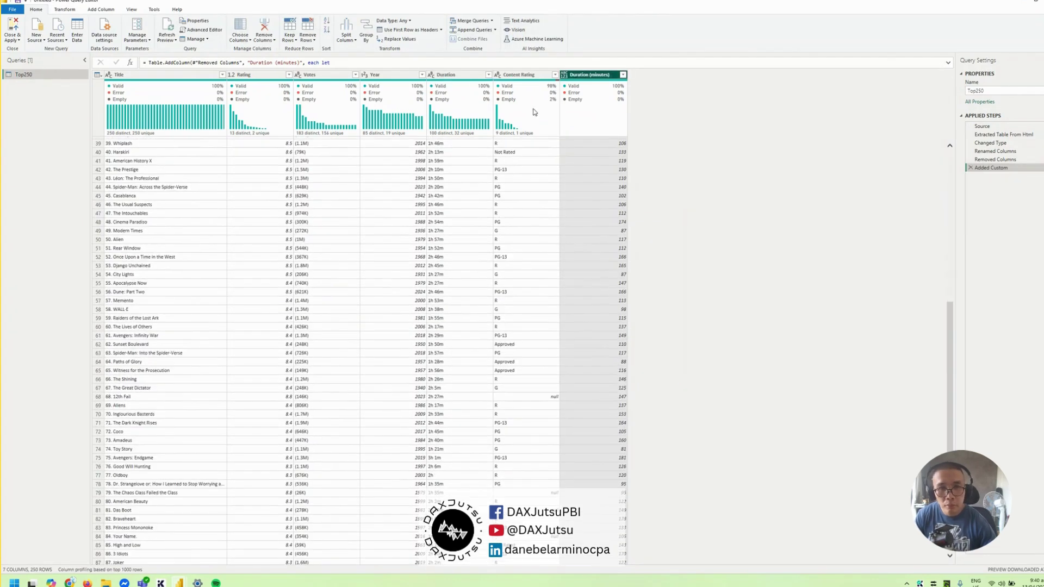
pyautogui.click(488, 74)
pyautogui.click(456, 150)
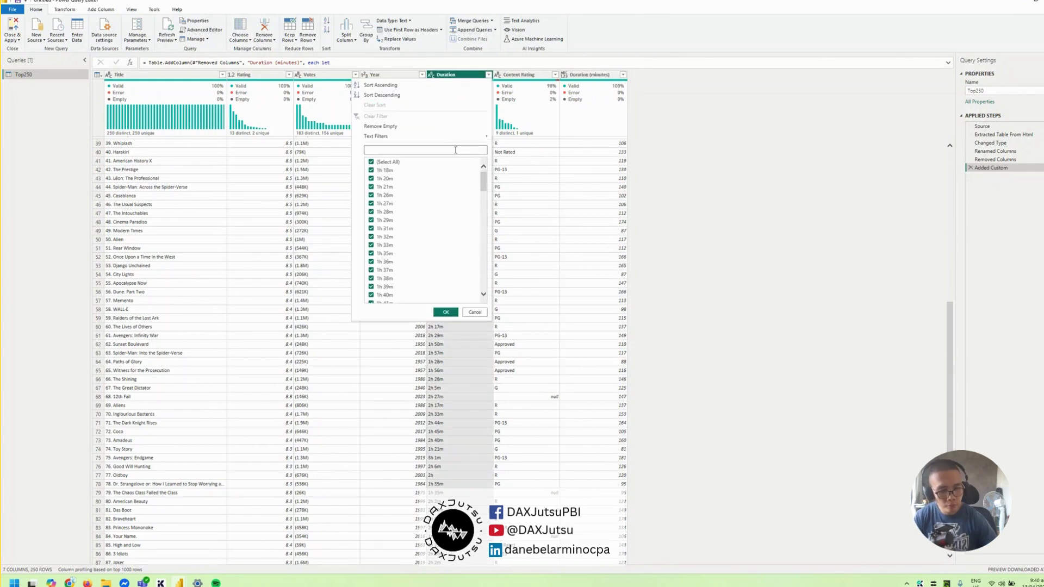
pyautogui.write('45')
pyautogui.click(371, 161)
pyautogui.click(371, 187)
pyautogui.click(445, 312)
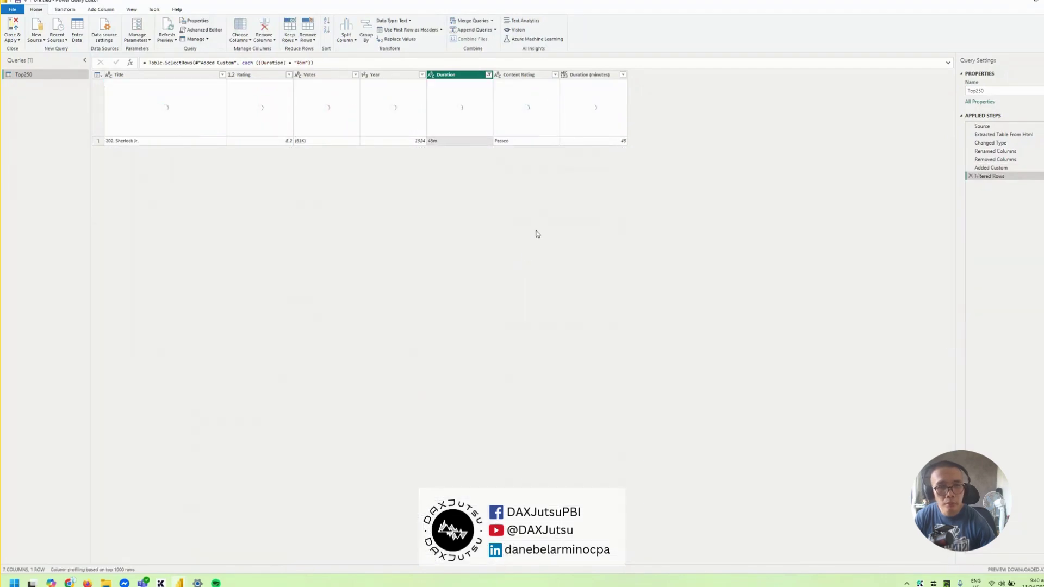
pyautogui.click(971, 176)
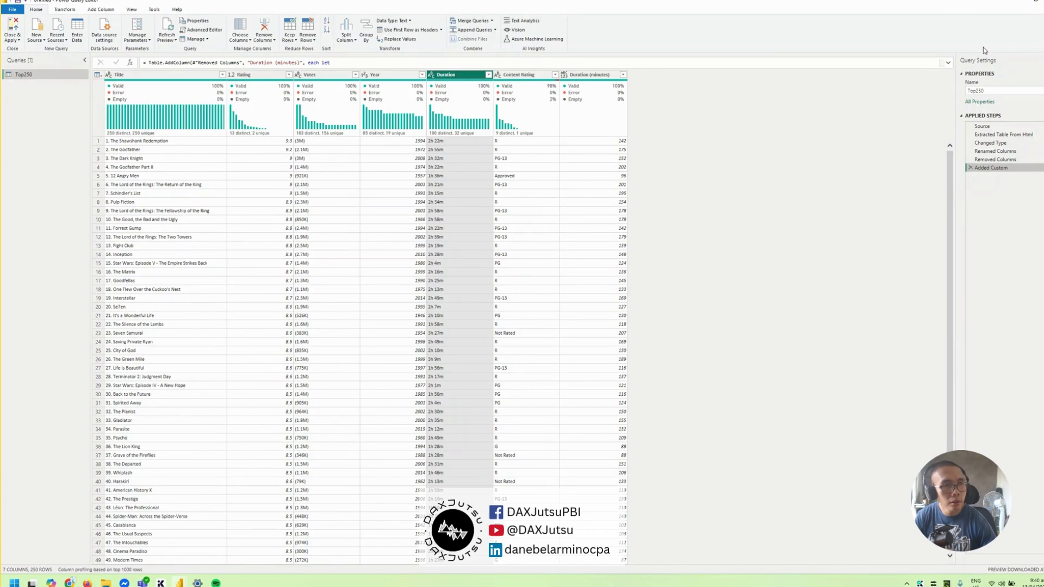
# Add Int64.Type as the column type argument at the end of the Duration (minutes) Table.AddColumn formula
pyautogui.click(947, 63)
pyautogui.scroll(-3, 284, 80)
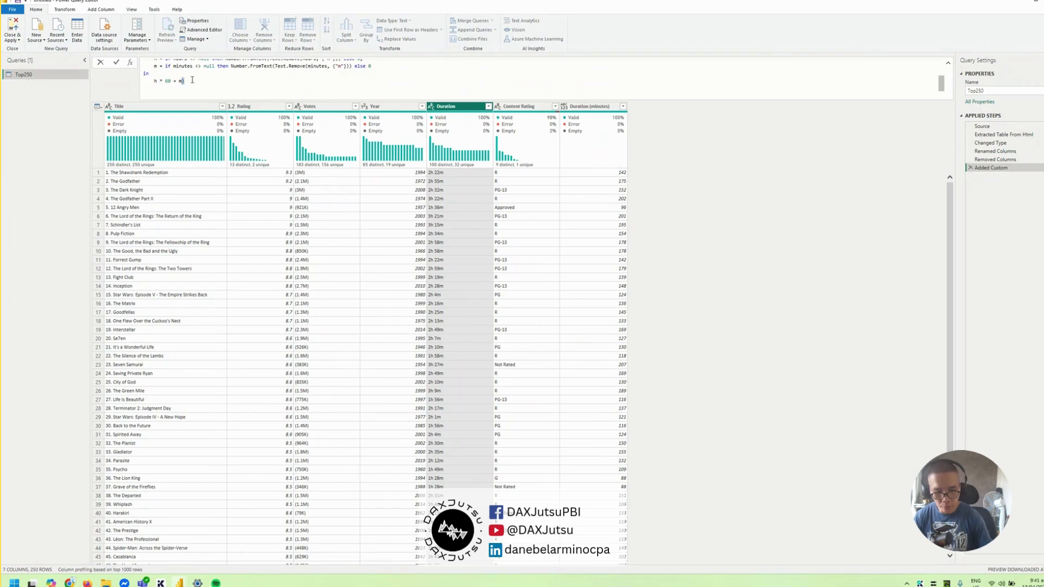
pyautogui.write('Int64.')
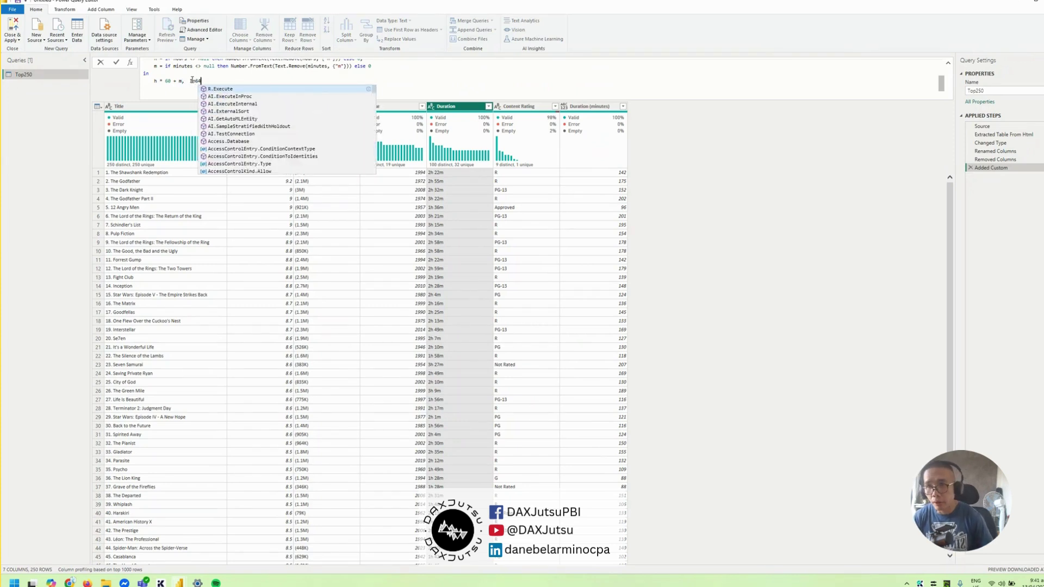
pyautogui.write('Type')
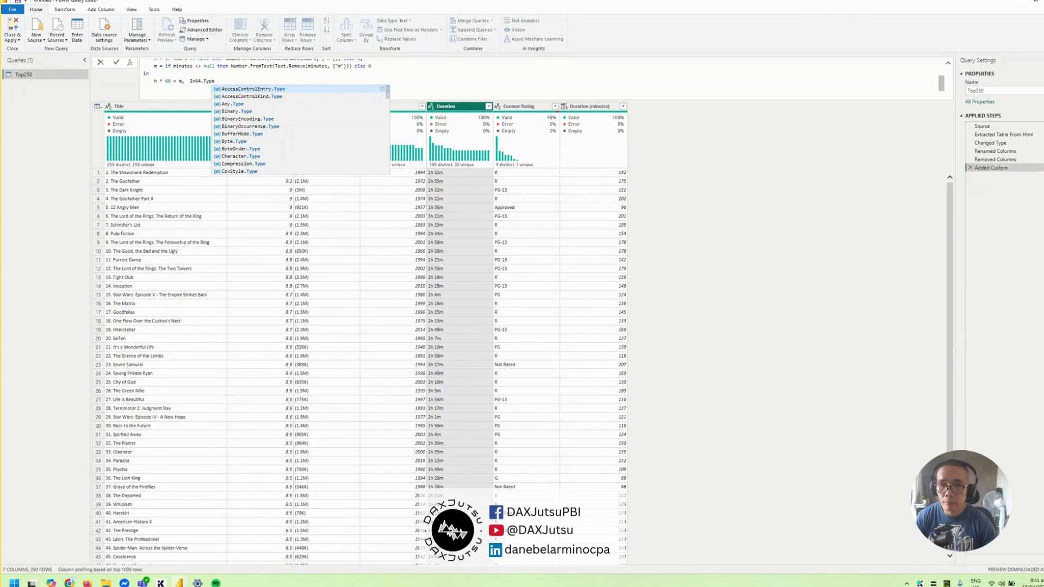
pyautogui.press('Escape')
pyautogui.press('Return')
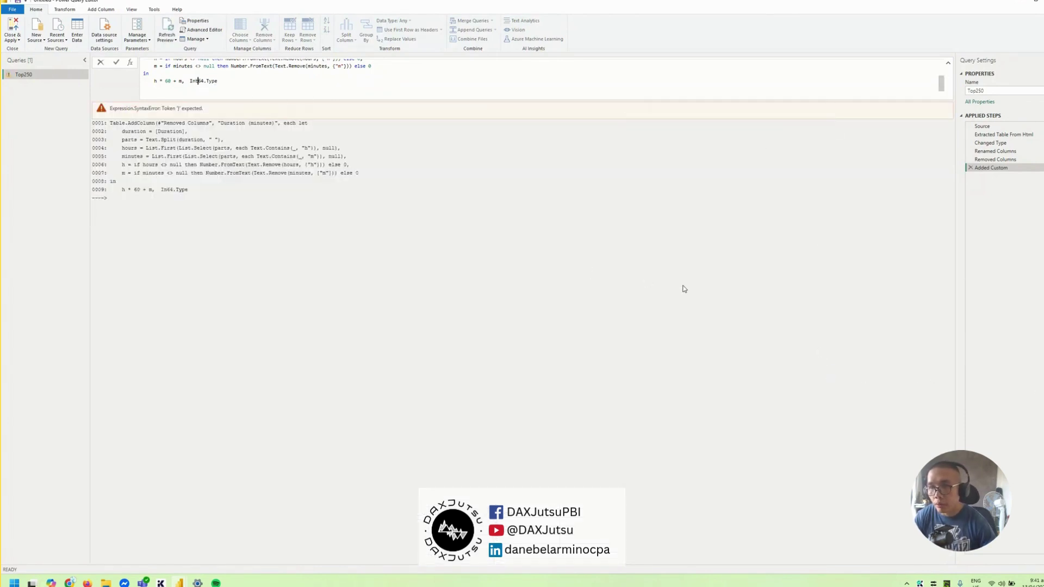
pyautogui.click(299, 82)
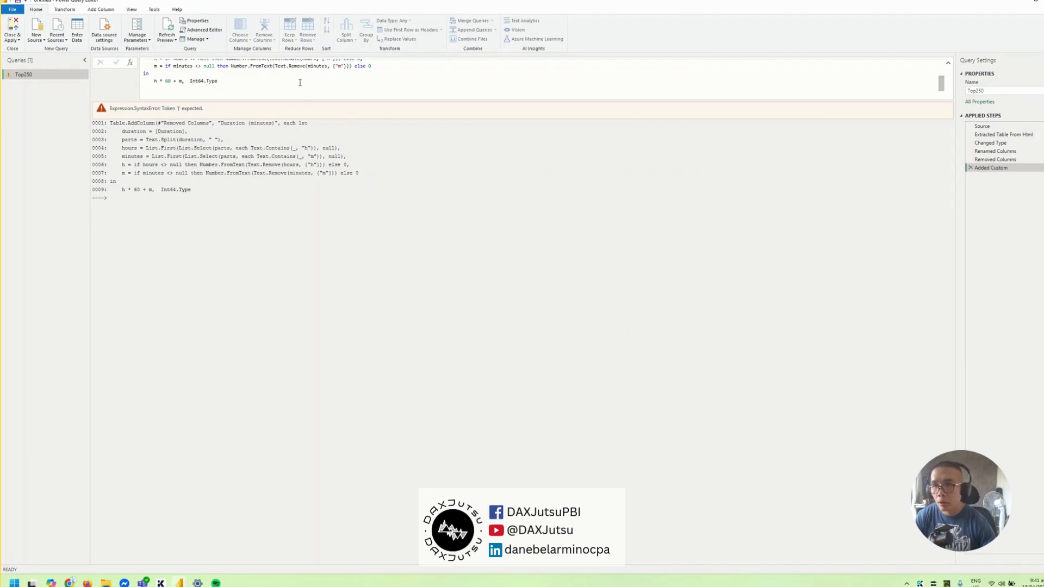
pyautogui.write(')')
pyautogui.press('Return')
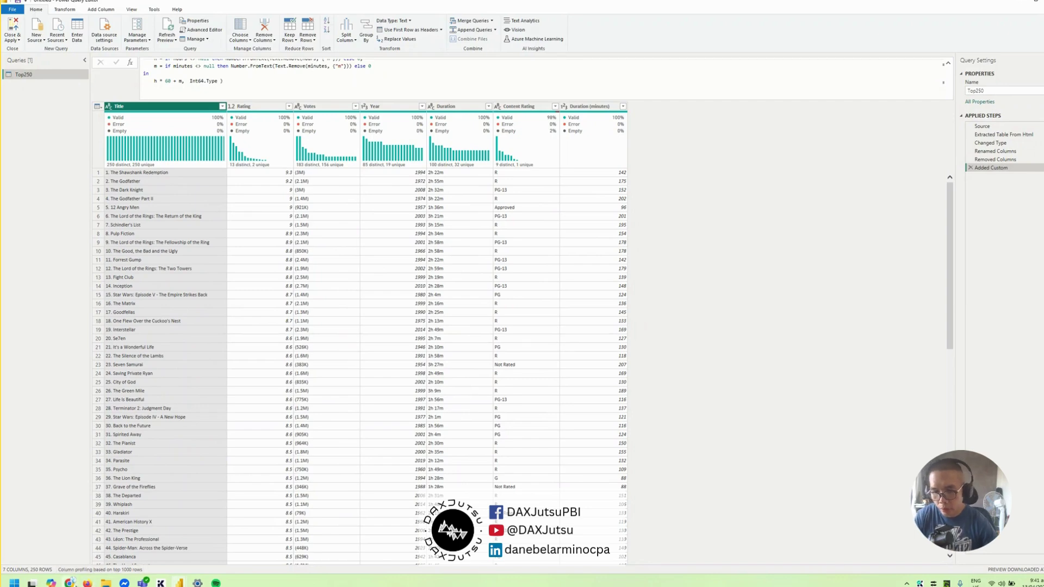
# Switch to the IMDb Top 250 chart in the browser, open The Shawshank Redemption in a new tab, and examine the title ID in its URL
pyautogui.moveTo(72, 583)
pyautogui.click(134, 535)
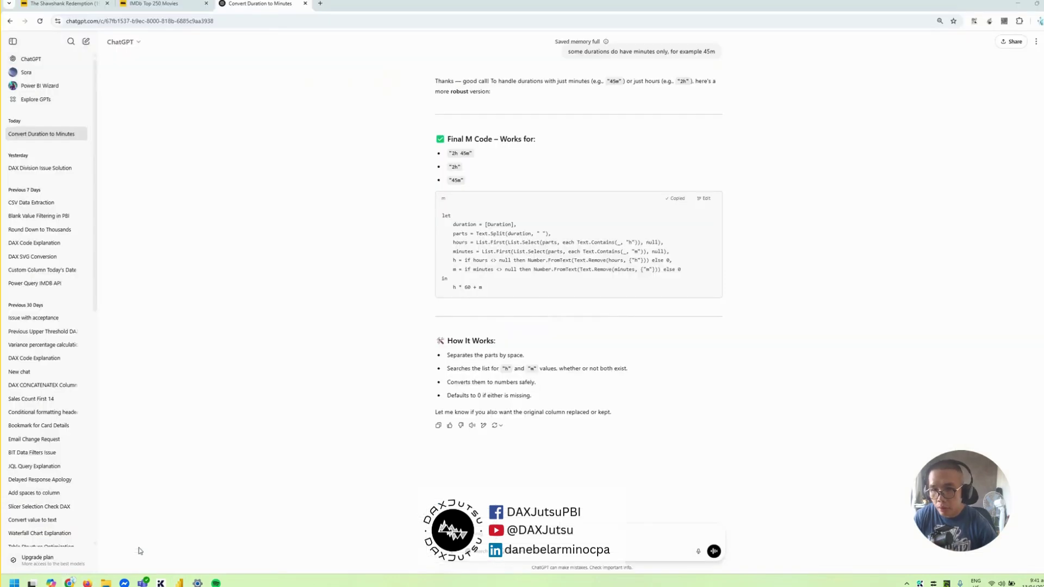
pyautogui.click(171, 3)
pyautogui.scroll(-2, 410, 304)
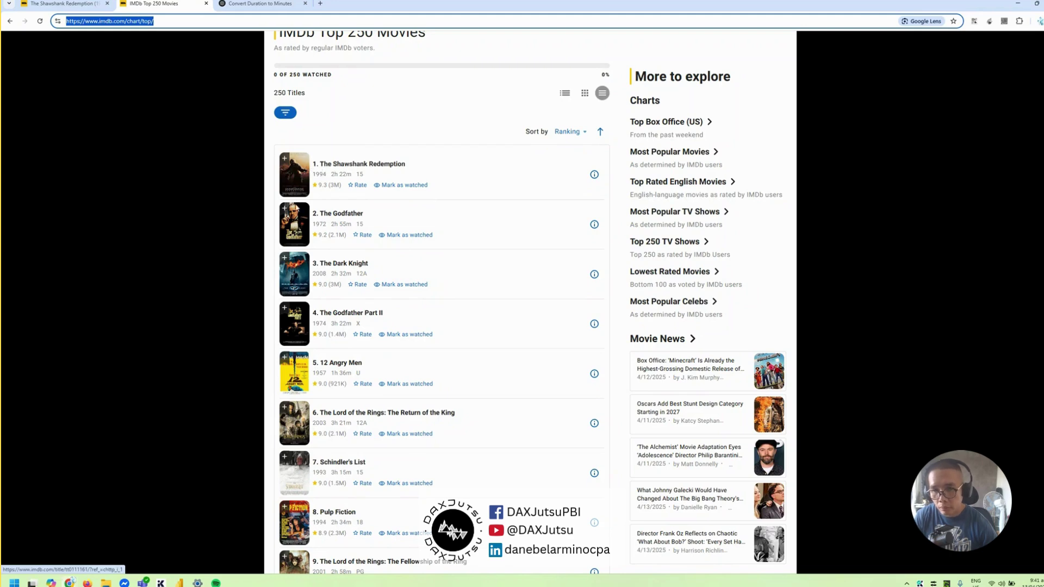
pyautogui.keyDown('ctrl'); pyautogui.click(371, 164); pyautogui.keyUp('ctrl')
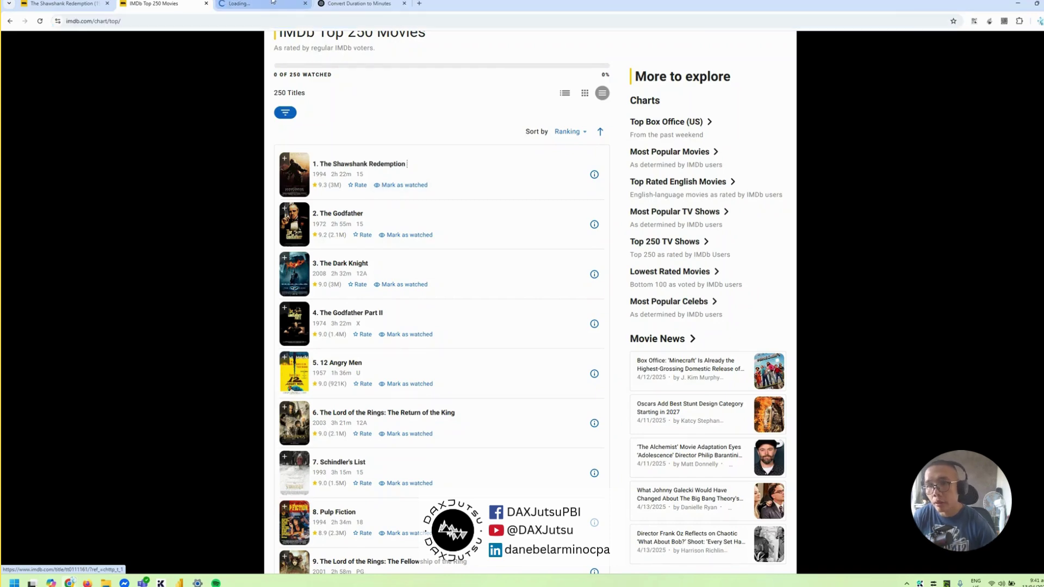
pyautogui.click(265, 3)
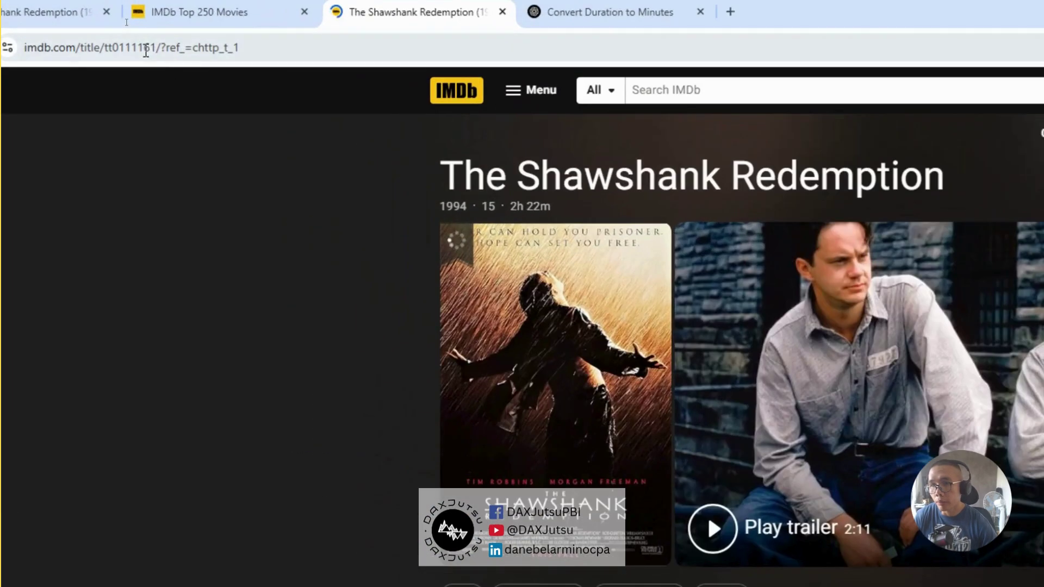
pyautogui.click(146, 48)
pyautogui.moveTo(170, 48); pyautogui.dragTo(223, 48)
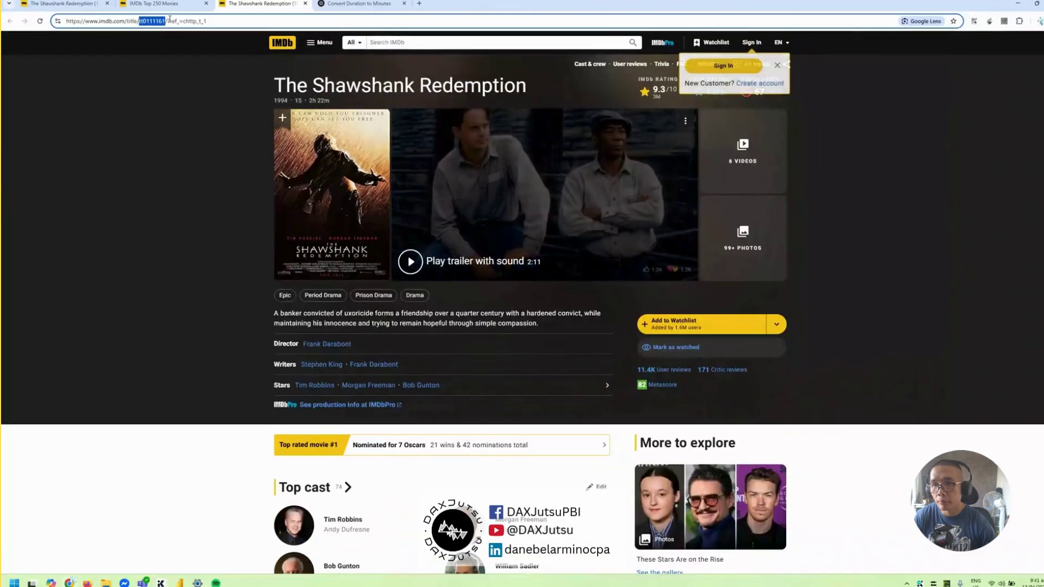
pyautogui.click(147, 6)
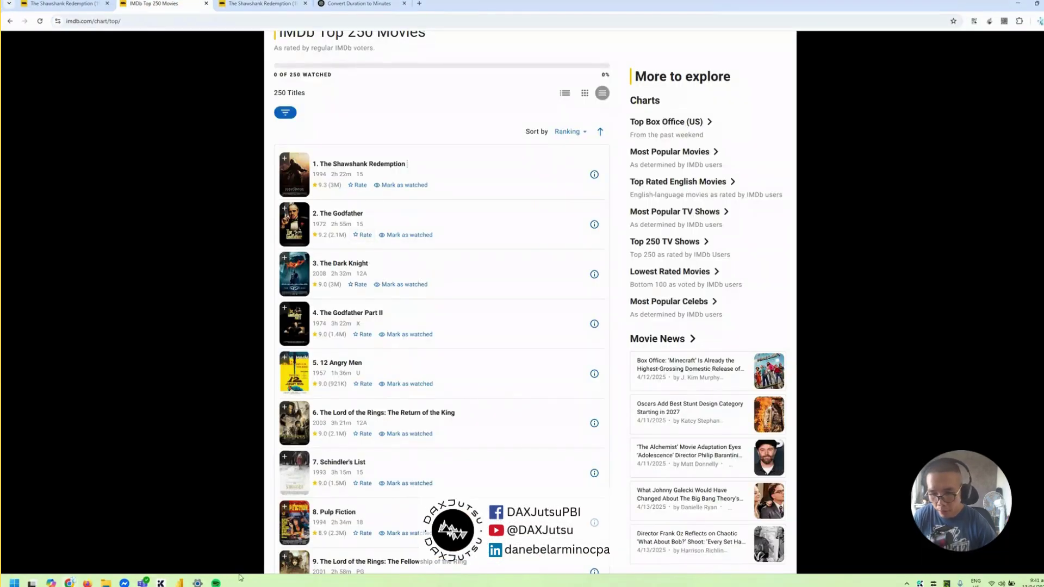
# Switch to the Power Query Editor, reopen the Extracted Table From Html step's example table, and add a ninth column to it
pyautogui.moveTo(180, 583)
pyautogui.click(209, 555)
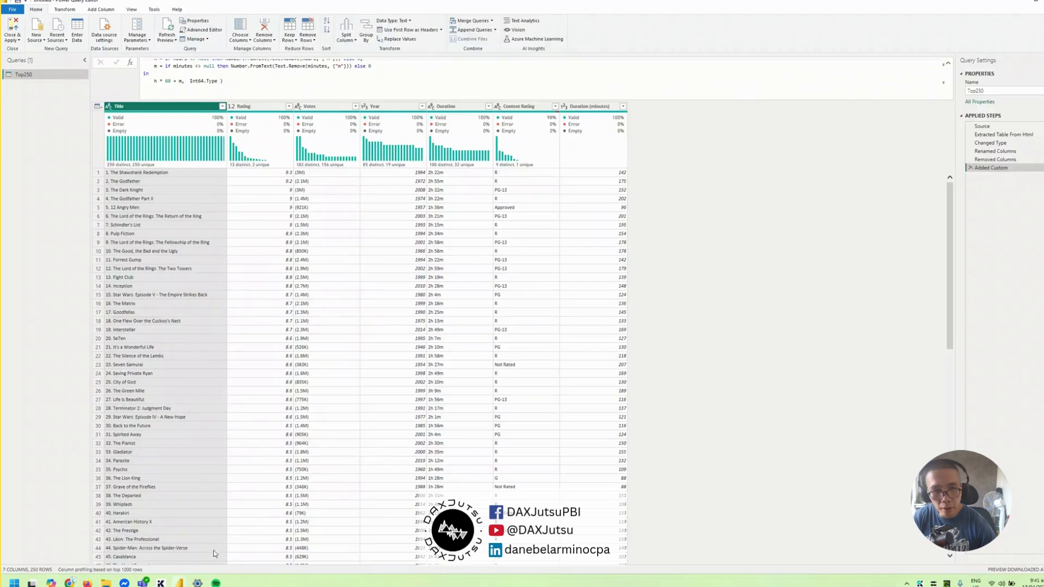
pyautogui.click(1023, 135)
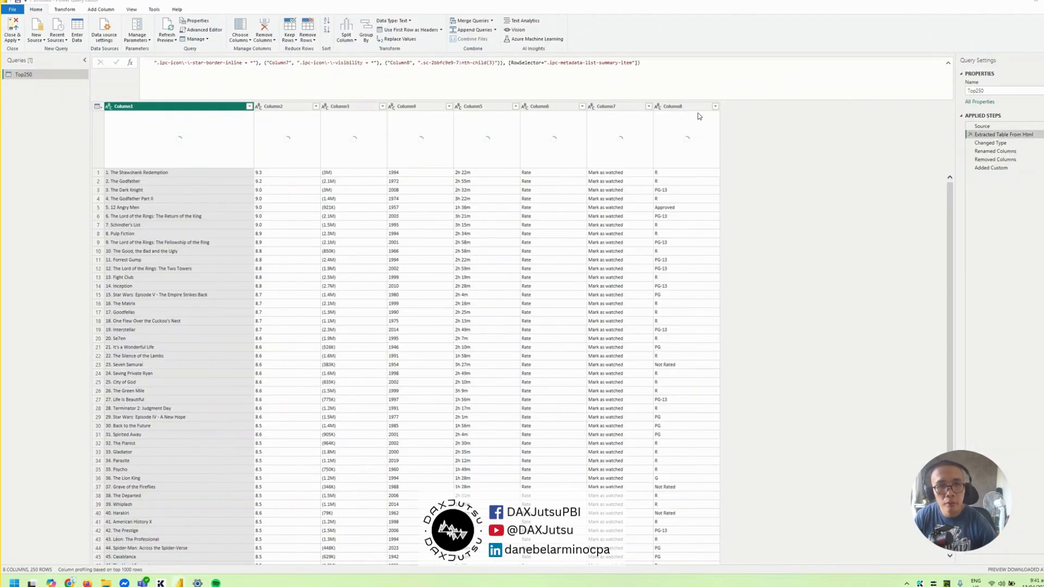
pyautogui.moveTo(603, 144); pyautogui.dragTo(548, 2)
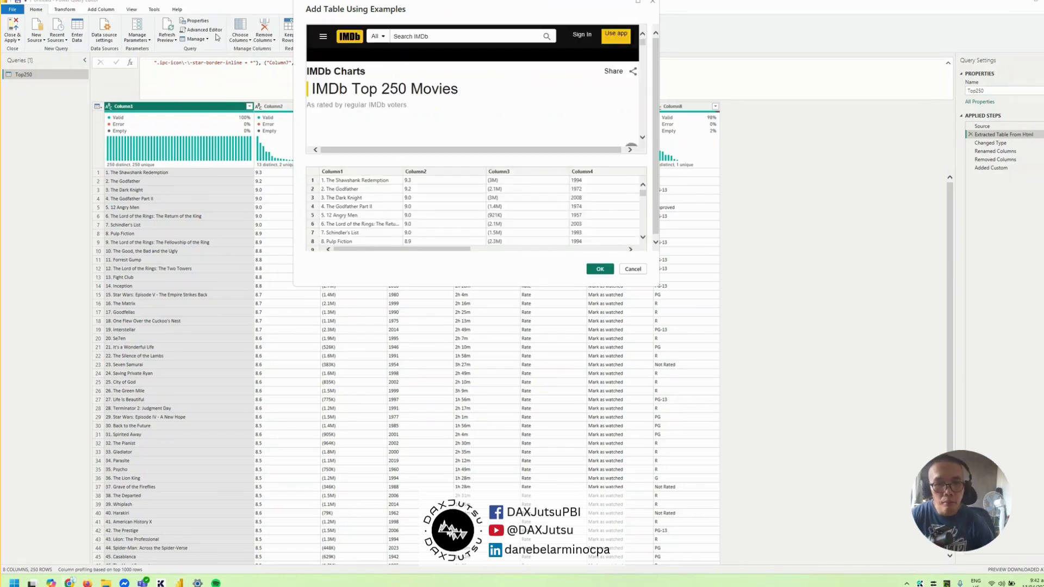
pyautogui.moveTo(463, 250); pyautogui.dragTo(635, 240)
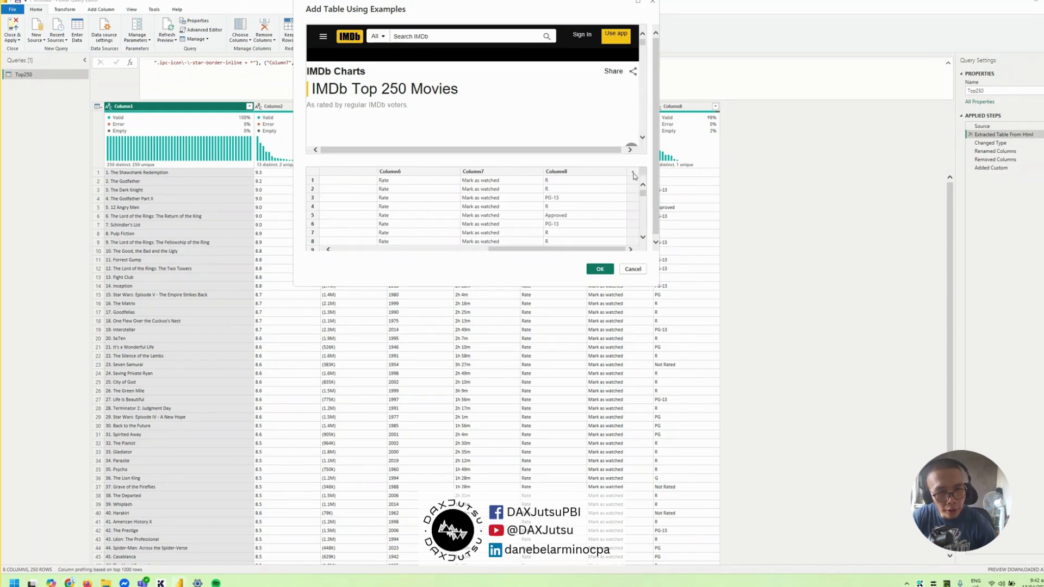
pyautogui.click(633, 174)
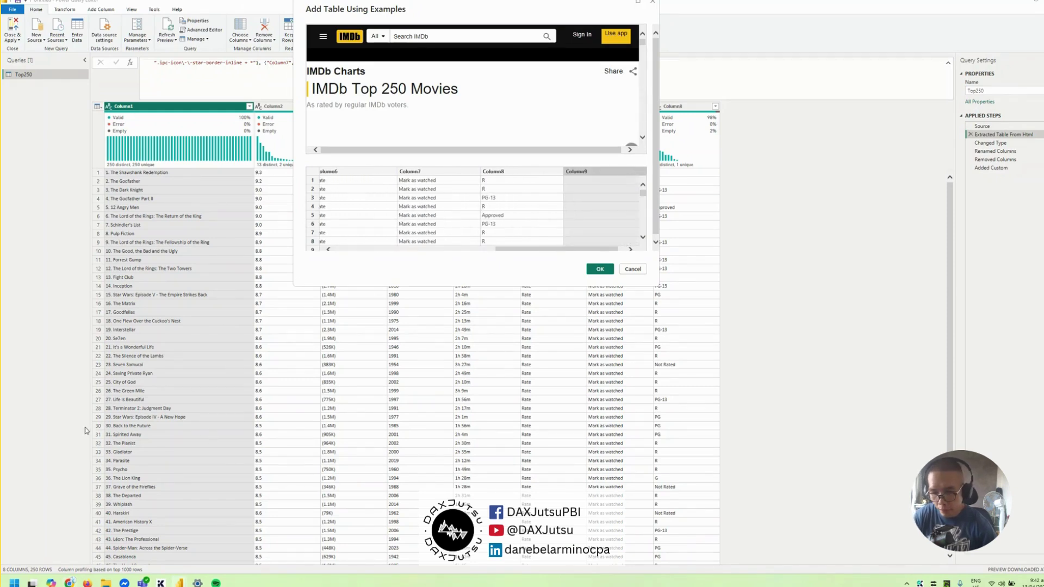
# Check The Shawshank Redemption's title ID in the browser and enter /title/tt0111161/?ref_=chttp_i_1 as Column9's first example in Power Query
pyautogui.moveTo(69, 583)
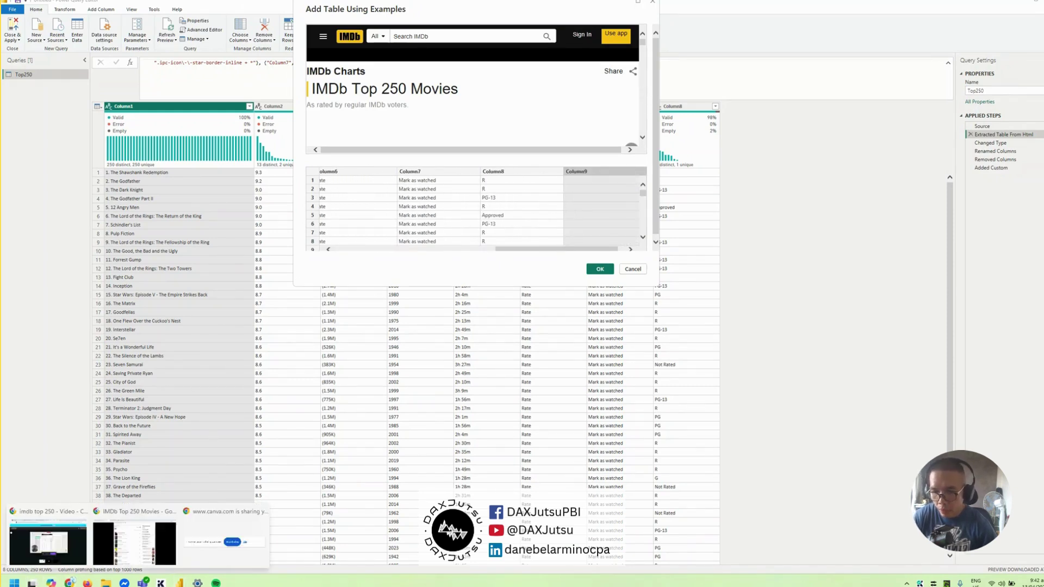
pyautogui.click(121, 552)
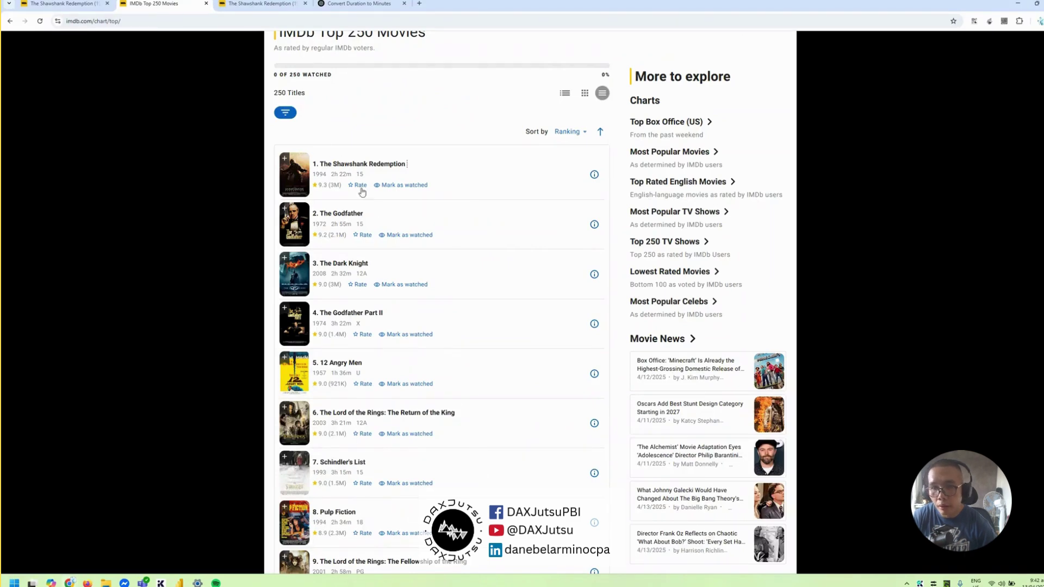
pyautogui.click(261, 3)
pyautogui.doubleClick(151, 21)
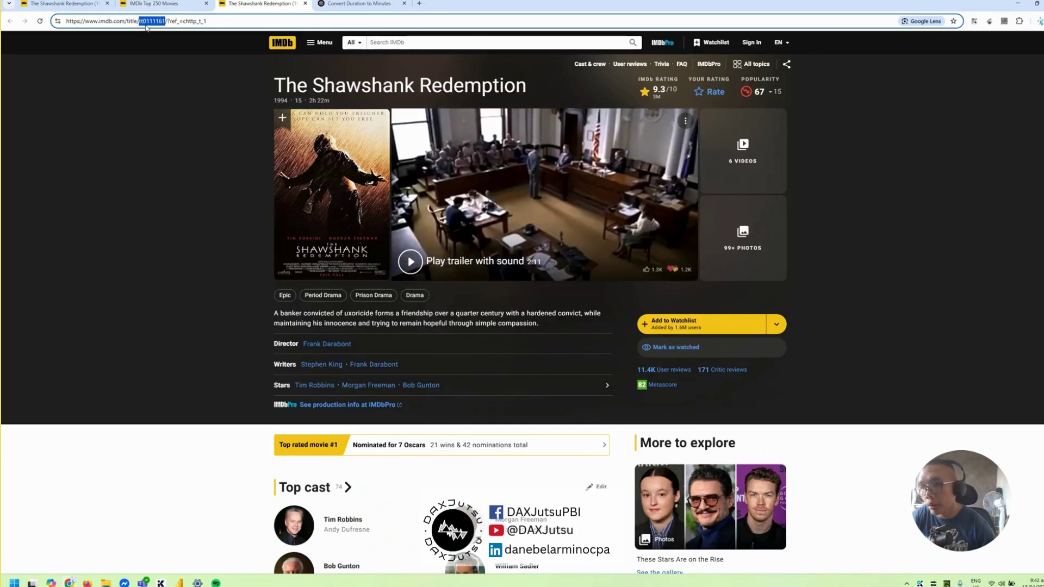
pyautogui.hotkey('alt', 'Tab')
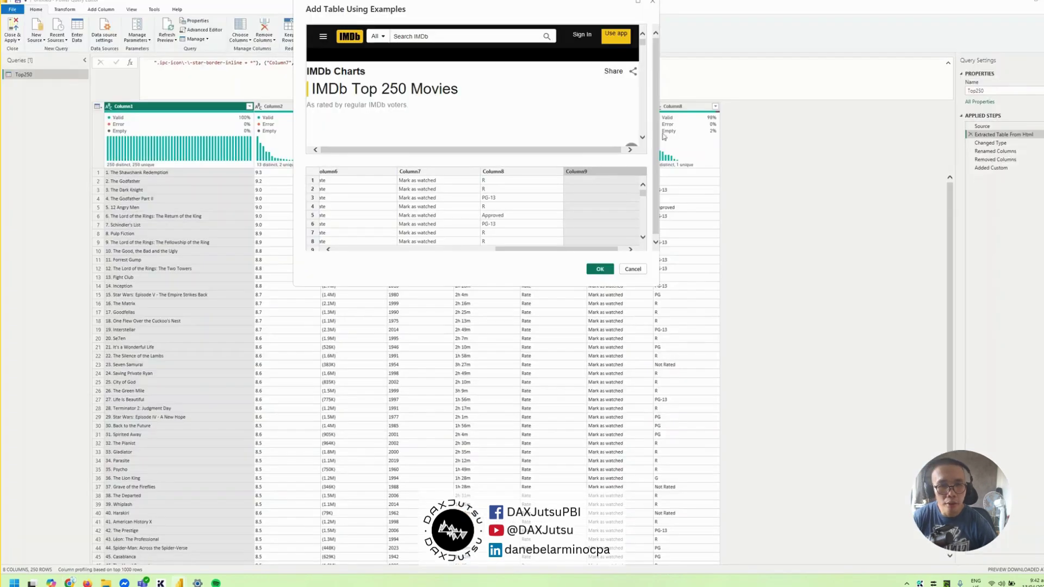
pyautogui.click(608, 184)
pyautogui.click(607, 183)
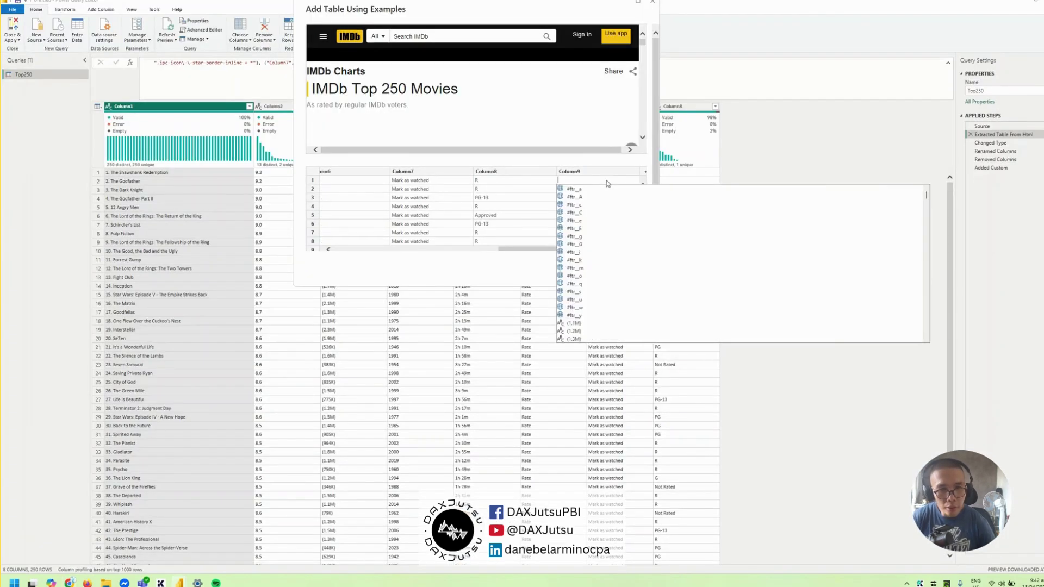
pyautogui.write('tt01')
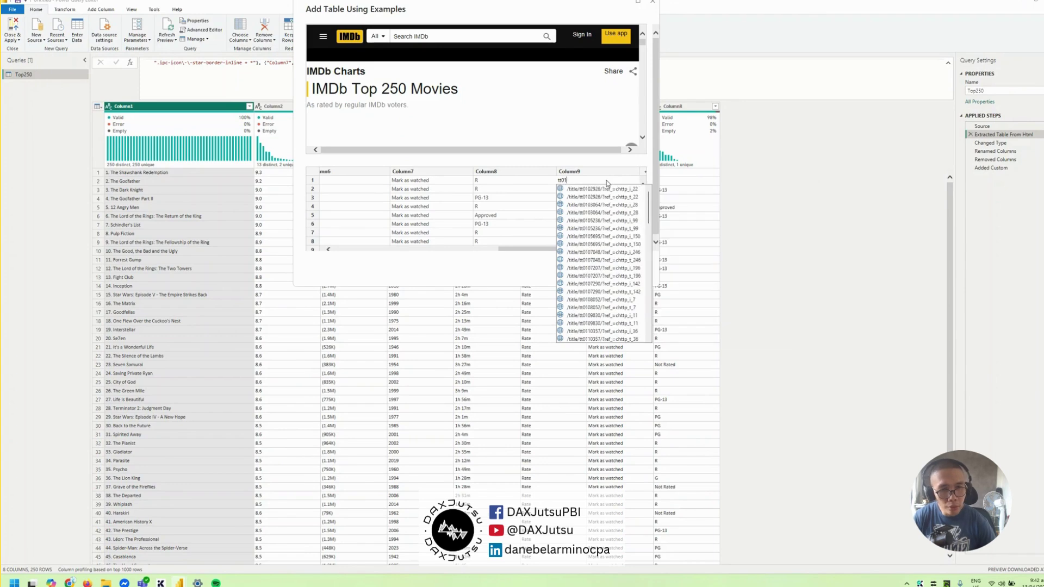
pyautogui.write('11')
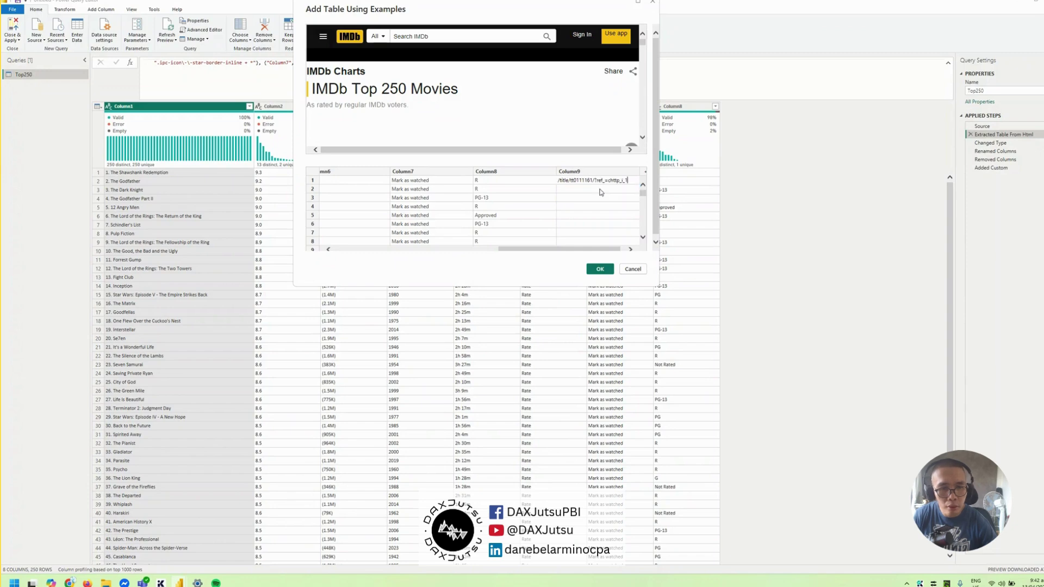
# Open The Godfather from the IMDb Top 250 chart in a new browser tab and compare its URL's title ID with The Shawshank Redemption's
pyautogui.hotkey('alt', 'Tab')
pyautogui.click(164, 4)
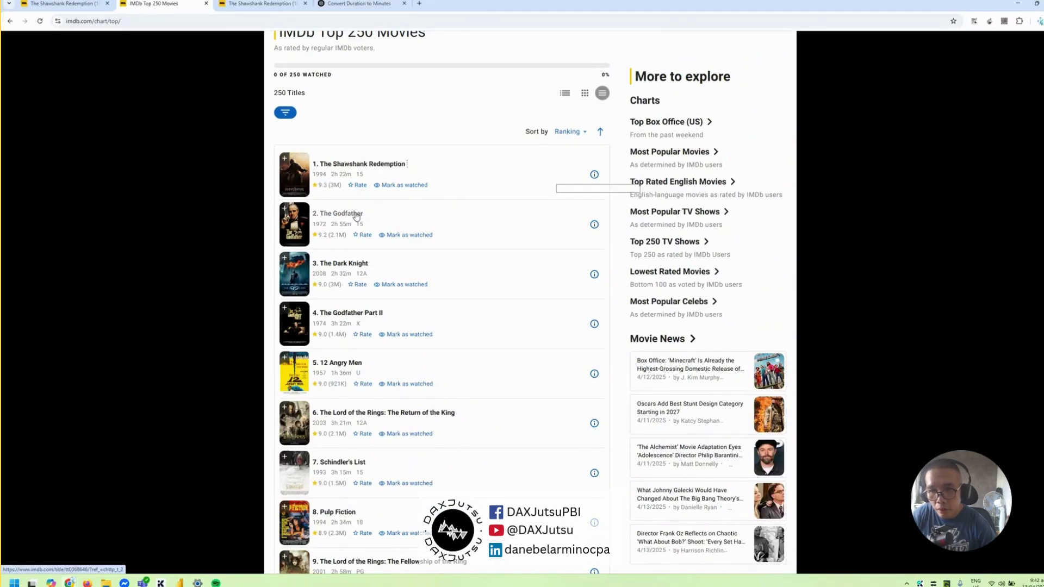
pyautogui.middleClick(315, 265)
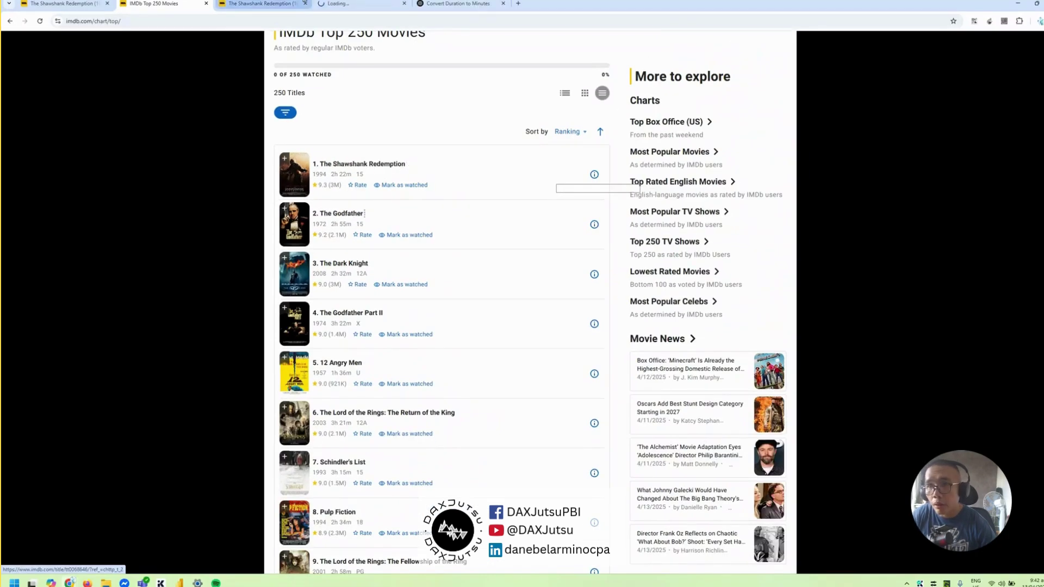
pyautogui.click(359, 4)
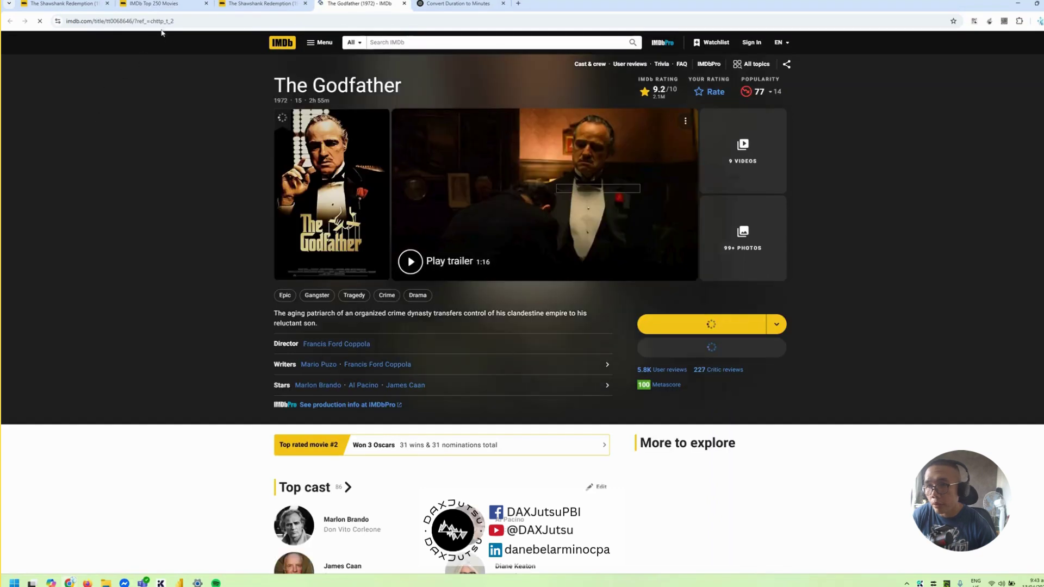
pyautogui.click(196, 21)
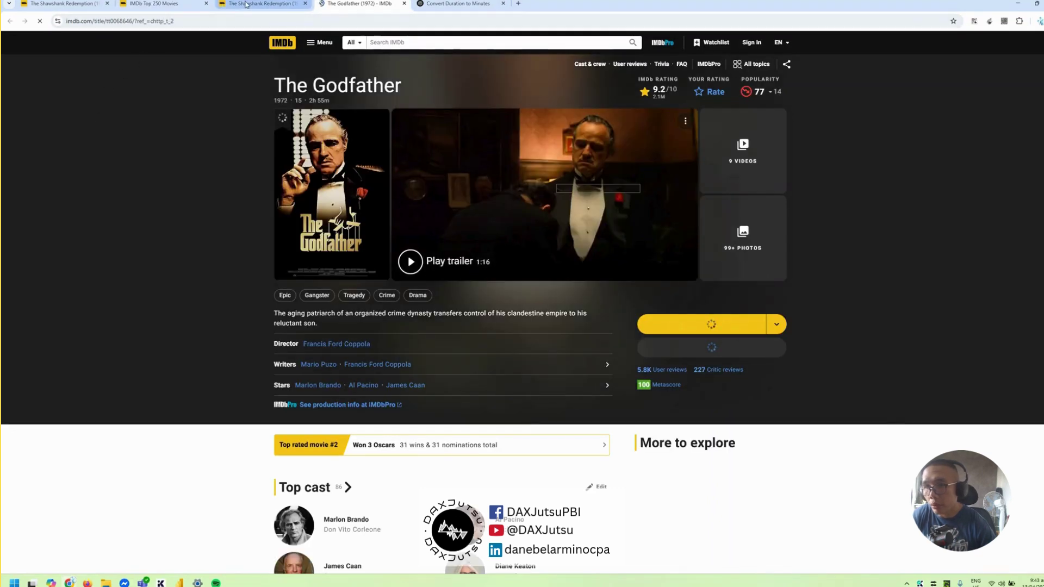
pyautogui.hotkey('ctrl', 'shift', 'Tab')
pyautogui.click(169, 58)
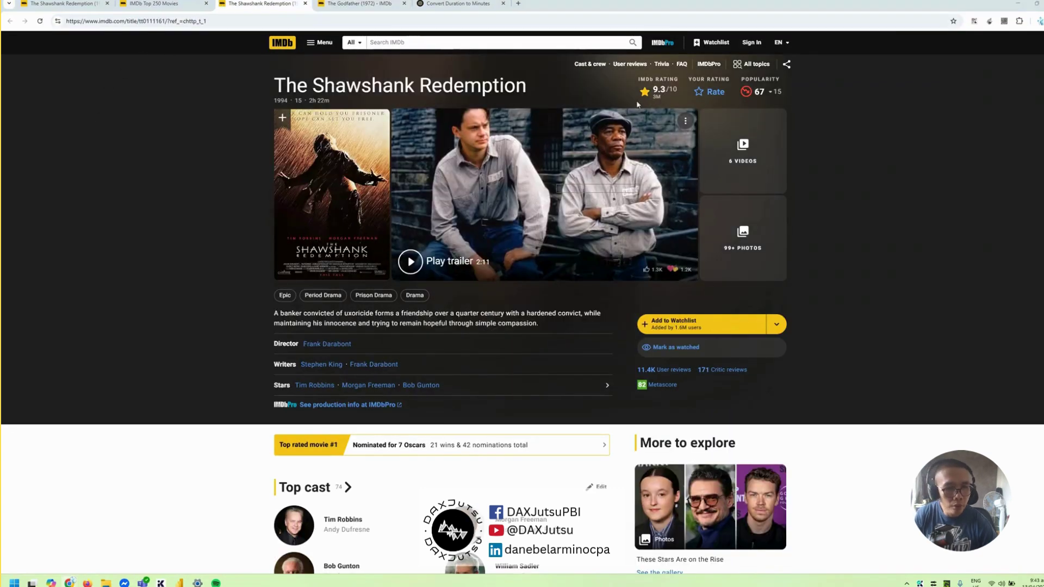
pyautogui.hotkey('alt', 'Tab')
pyautogui.hotkey('alt', 'Tab')
pyautogui.click(395, 248)
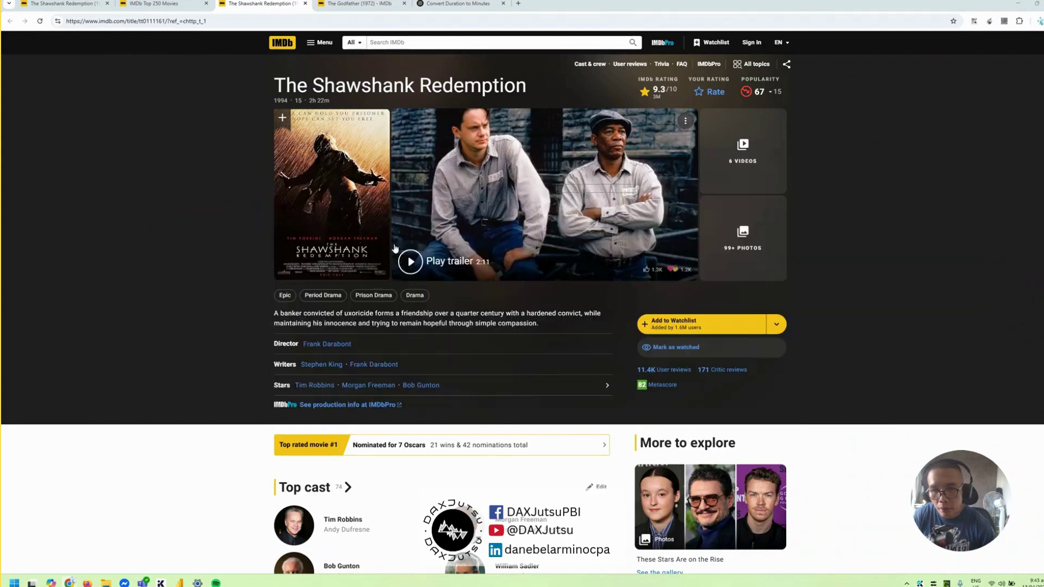
pyautogui.moveTo(178, 582)
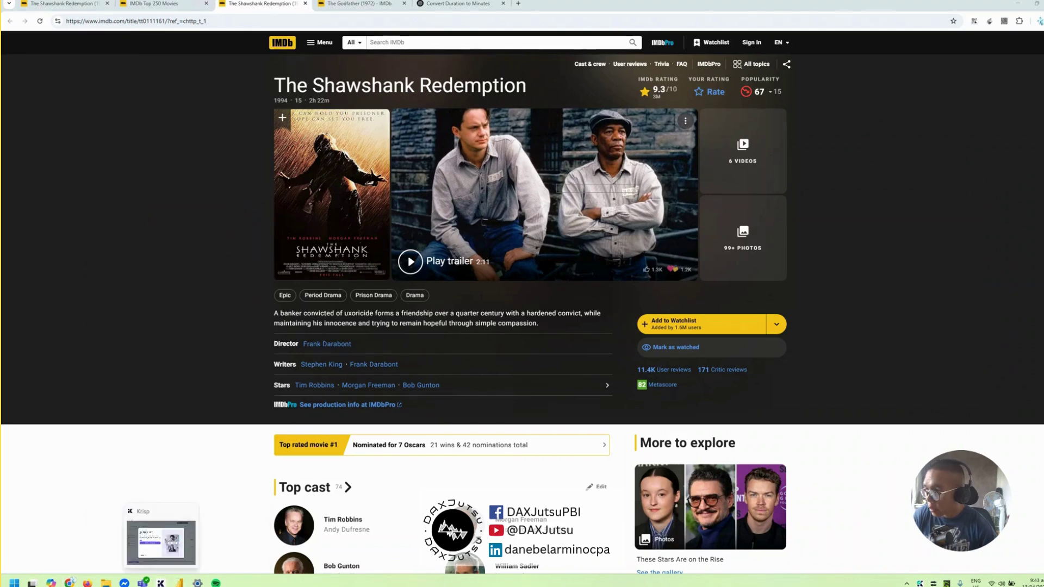
pyautogui.hotkey('alt', 'Tab')
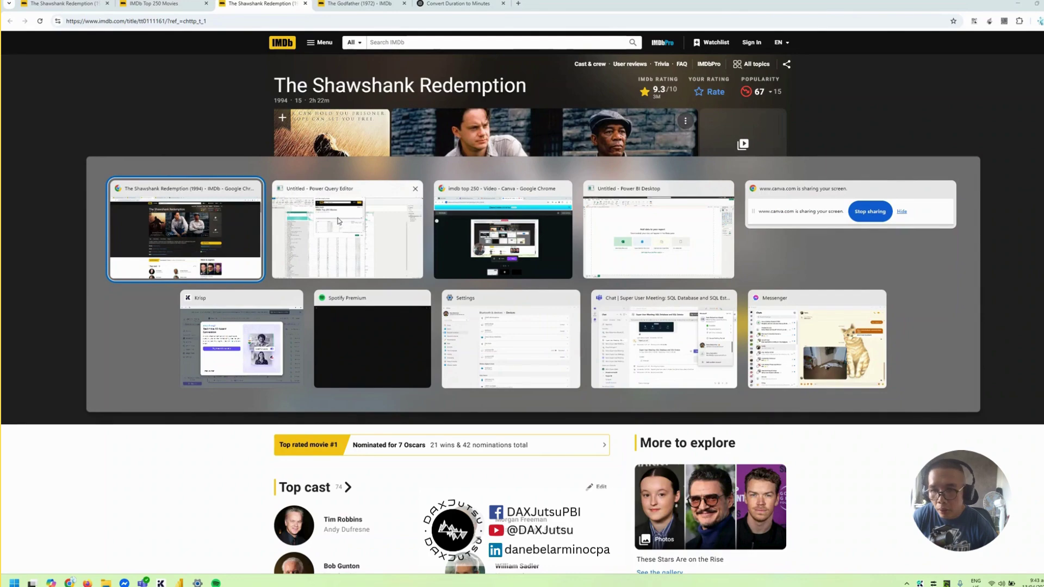
pyautogui.press('Escape')
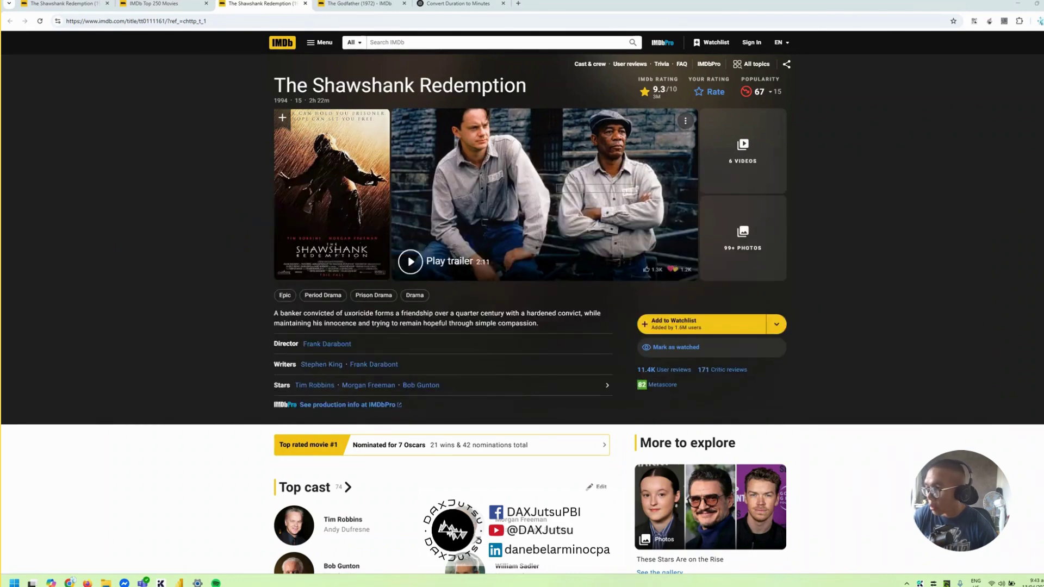
# Check The Godfather's title ID in the browser and enter /title/tt0068646/?ref_=chttp_i_2 as Column9's second example in Power Query
pyautogui.hotkey('alt', 'Tab')
pyautogui.click(603, 189)
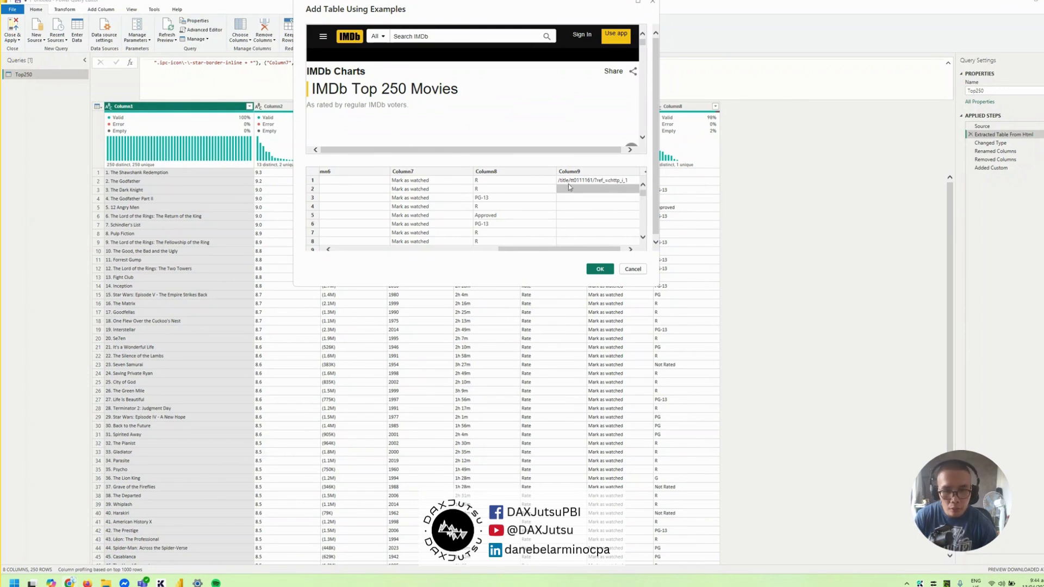
pyautogui.moveTo(72, 581)
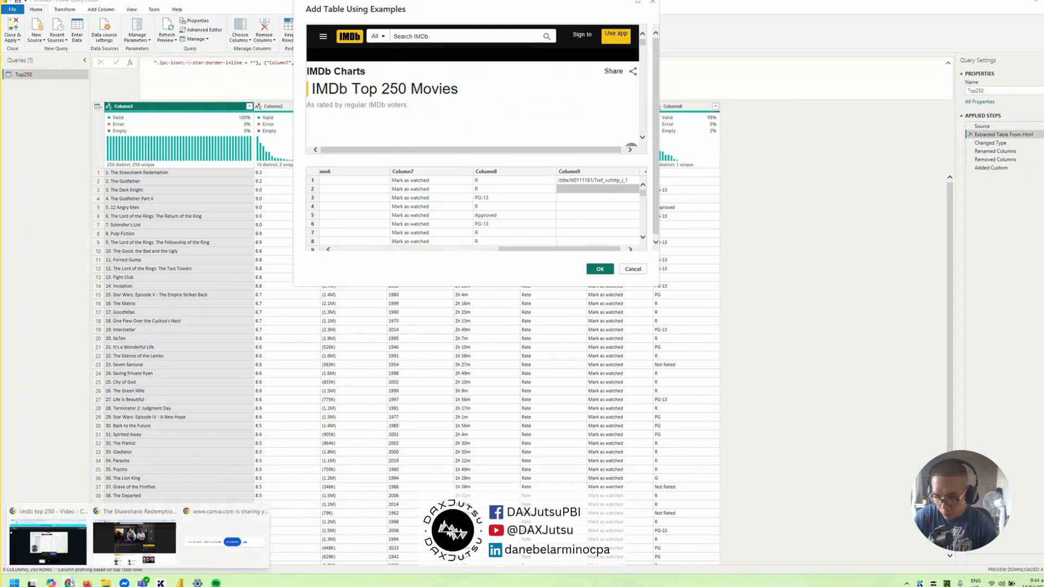
pyautogui.click(132, 546)
pyautogui.click(354, 4)
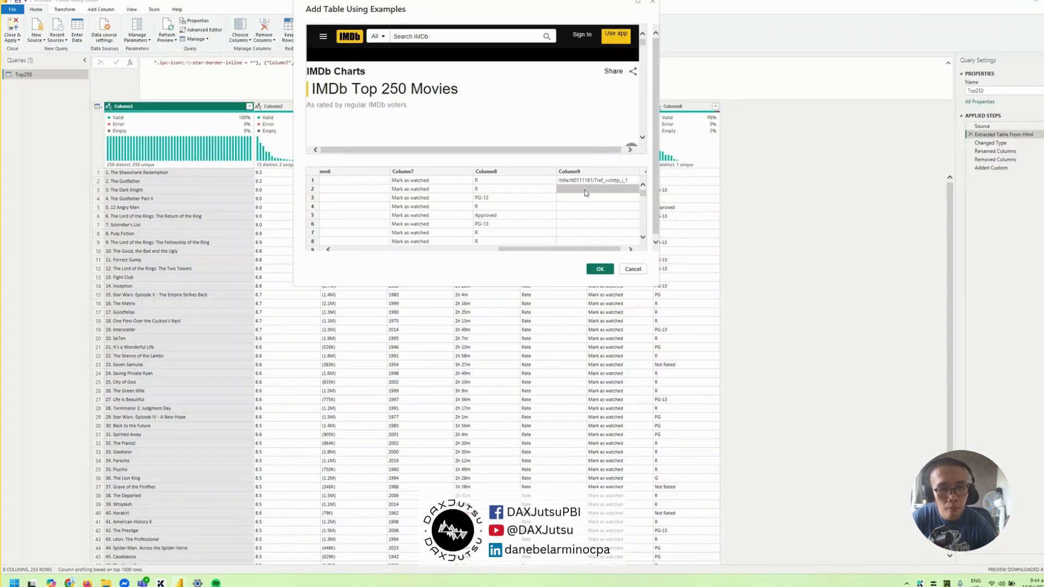
pyautogui.write('tt')
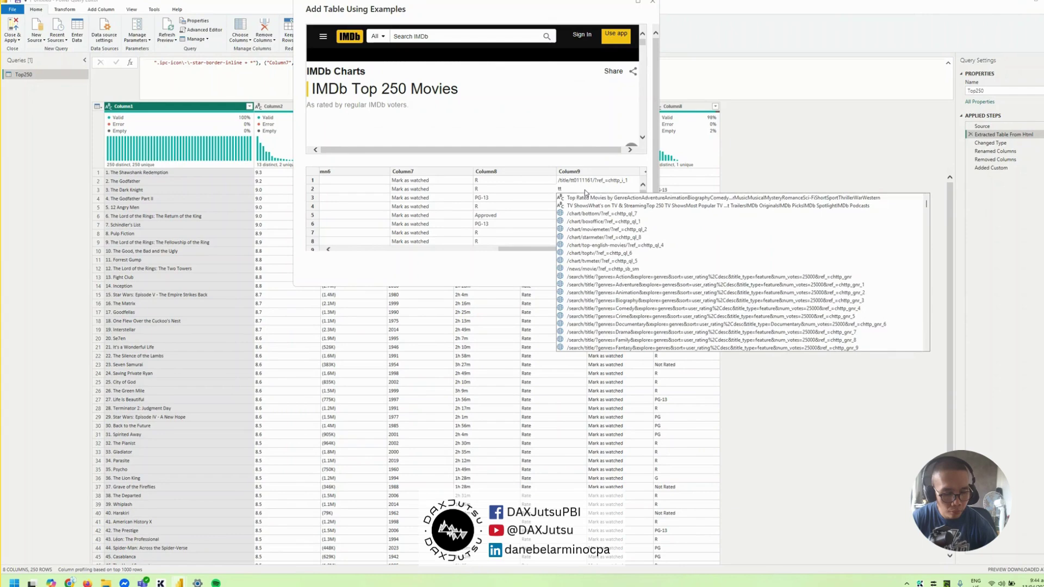
pyautogui.write('006')
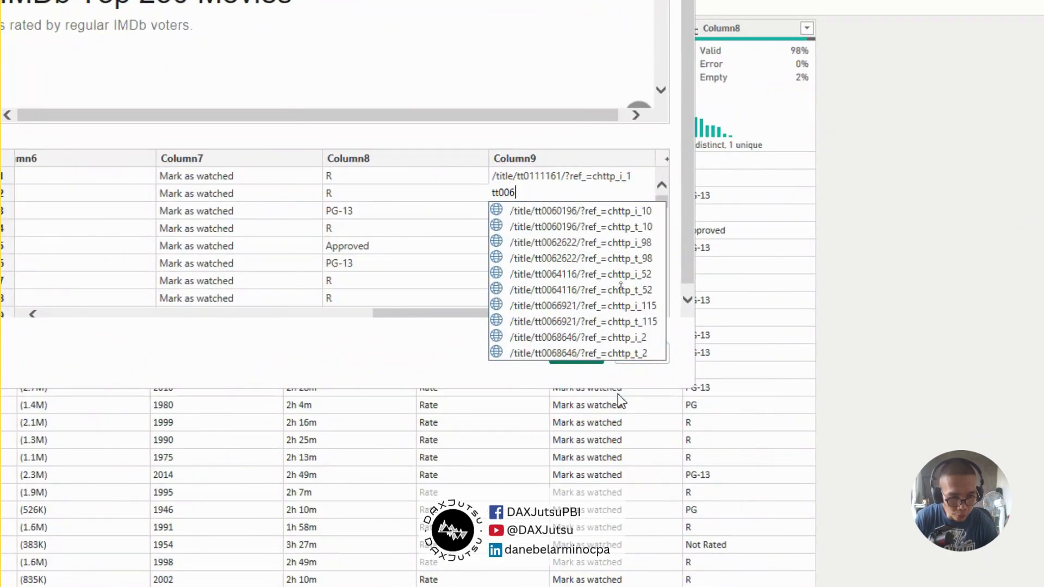
pyautogui.click(522, 338)
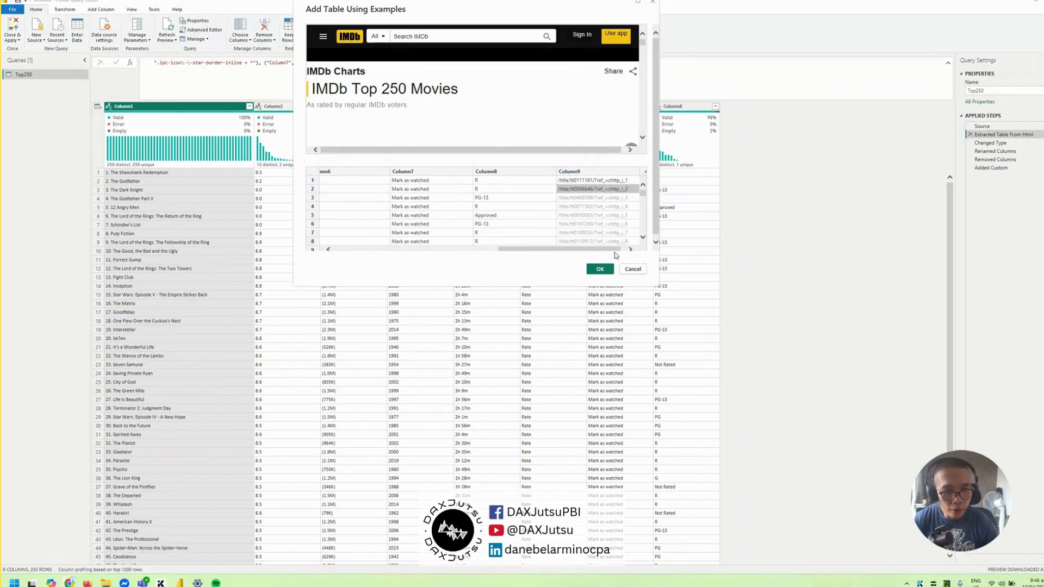
# Rename Column9 in the example table to Movie ID and apply the revised table extraction
pyautogui.moveTo(610, 251); pyautogui.dragTo(614, 250)
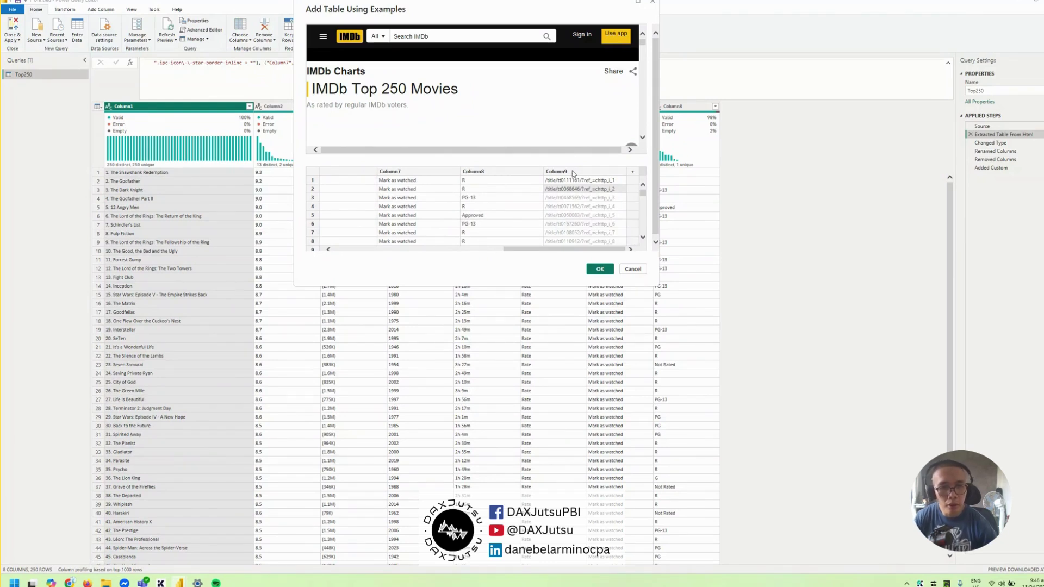
pyautogui.doubleClick(572, 171)
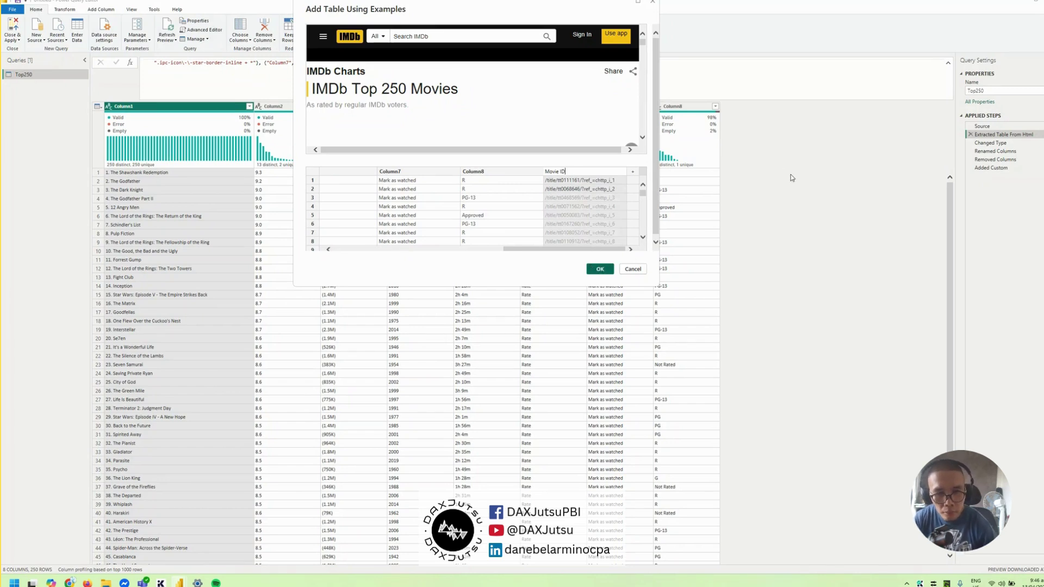
pyautogui.click(598, 271)
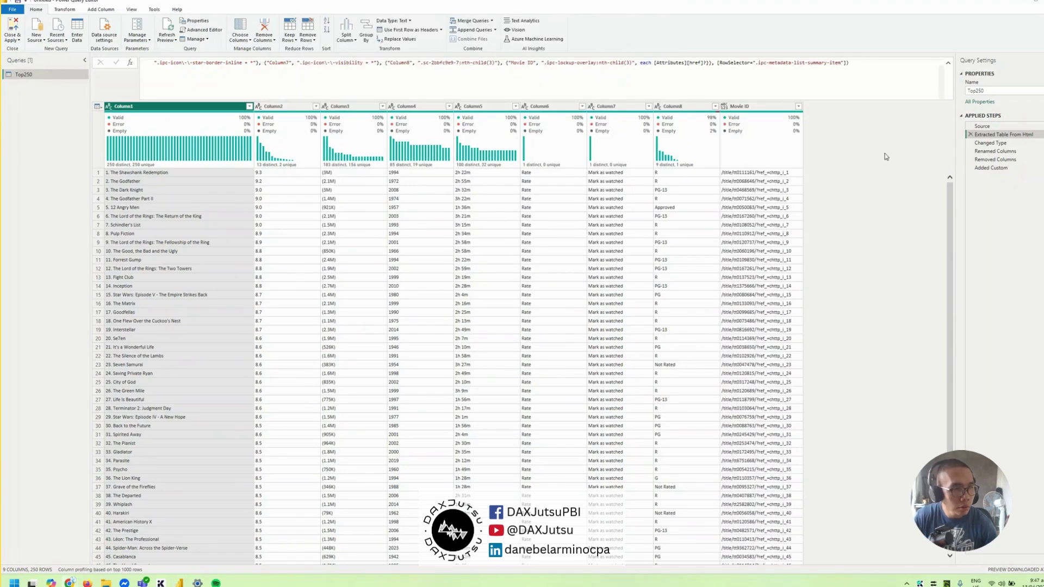
# Insert a Text Between Delimiters extraction on the Movie ID column directly after the Changed Type step
pyautogui.click(743, 107)
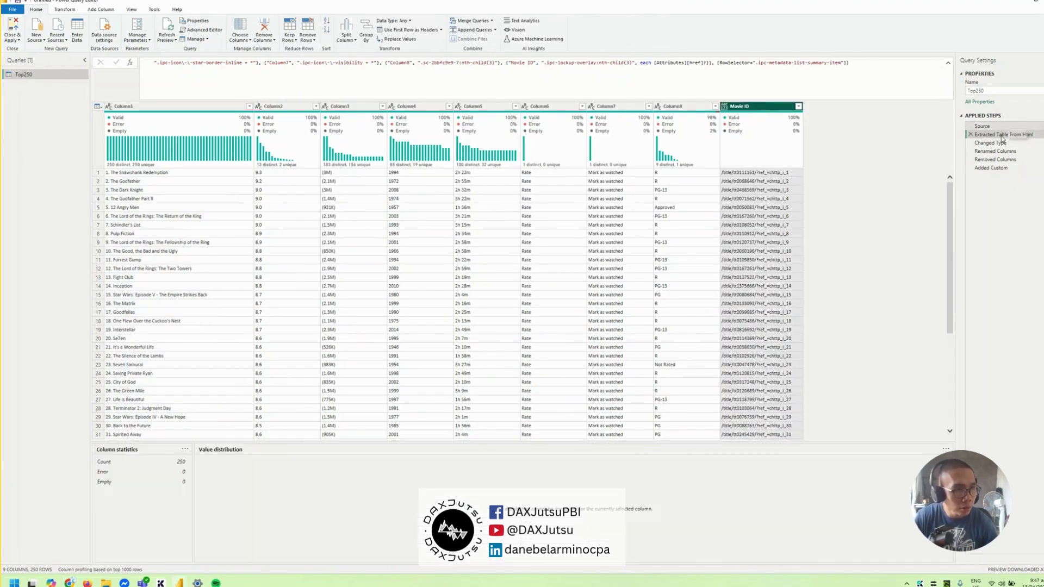
pyautogui.click(998, 143)
pyautogui.click(724, 107)
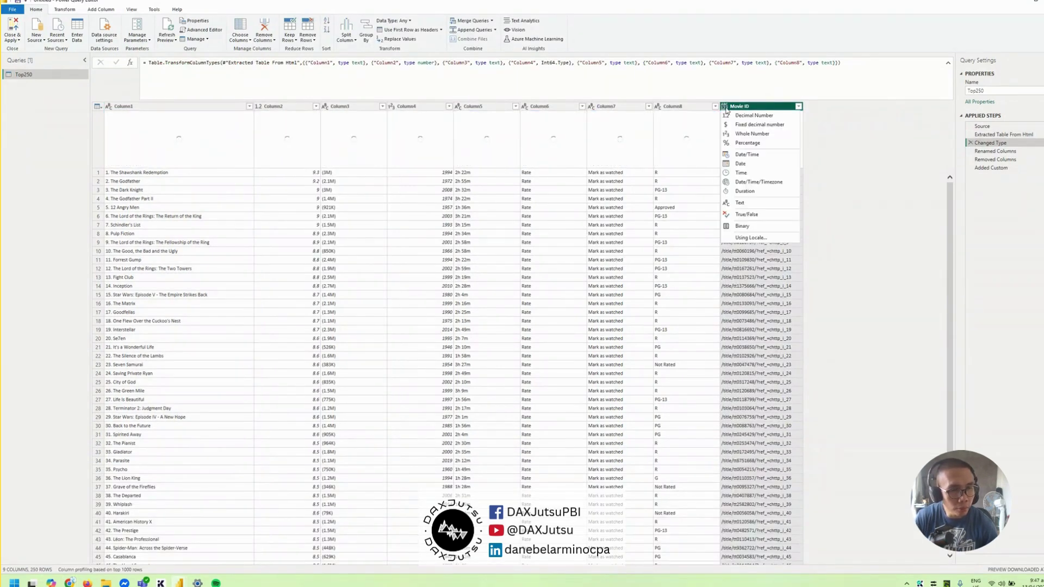
pyautogui.click(831, 163)
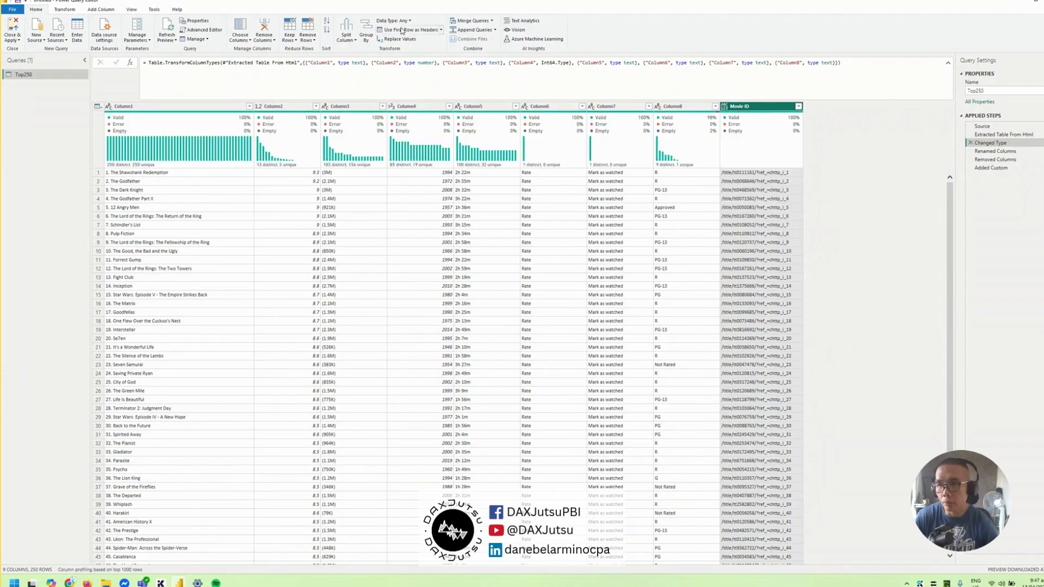
pyautogui.click(64, 11)
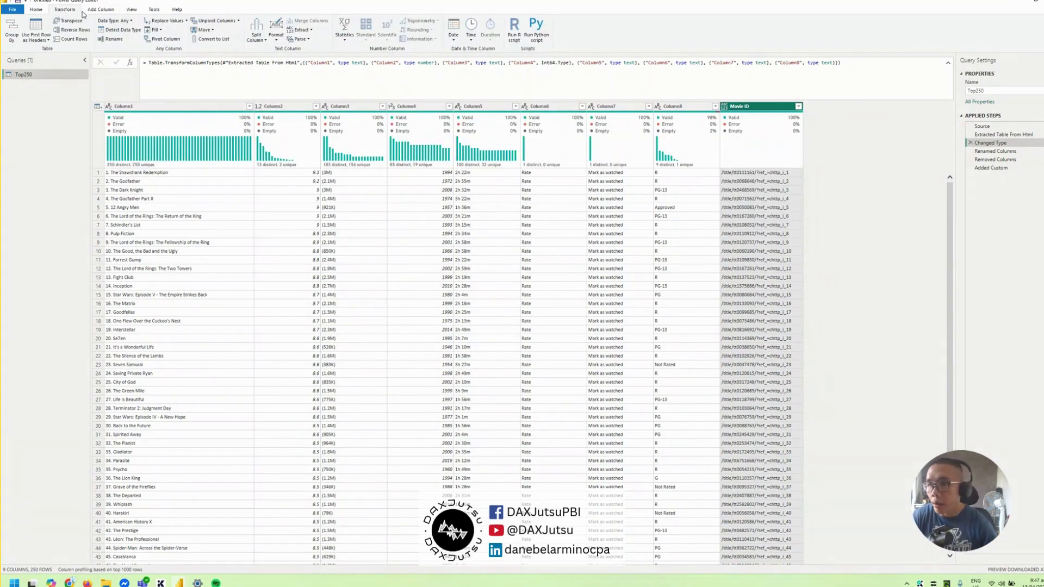
pyautogui.click(301, 30)
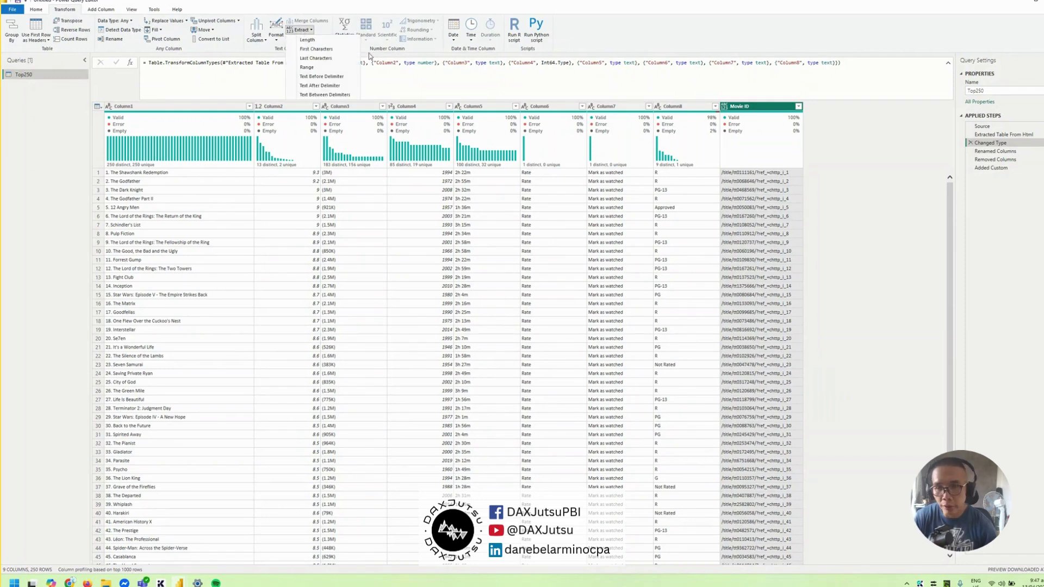
pyautogui.click(324, 94)
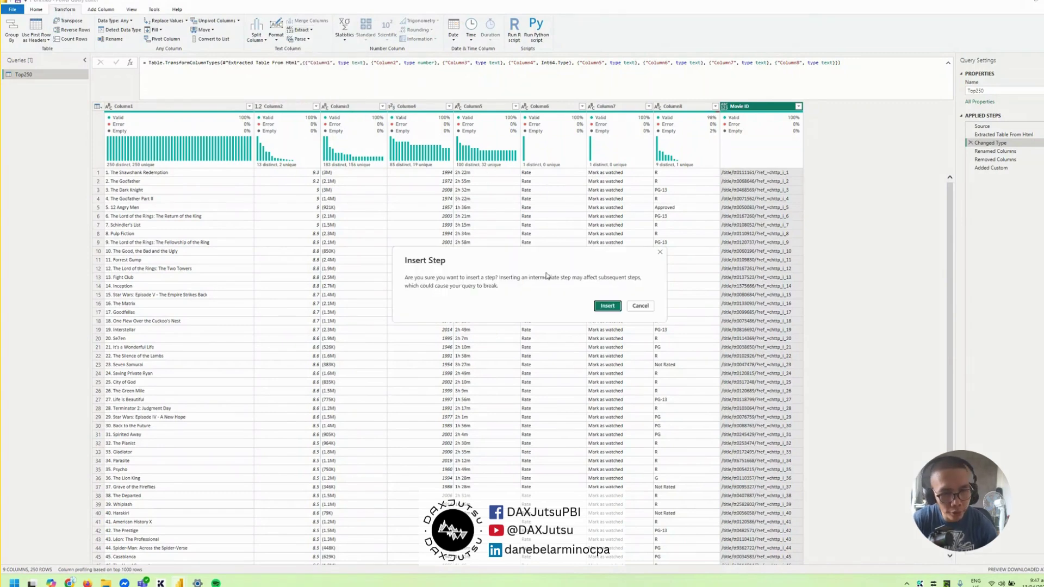
pyautogui.click(602, 309)
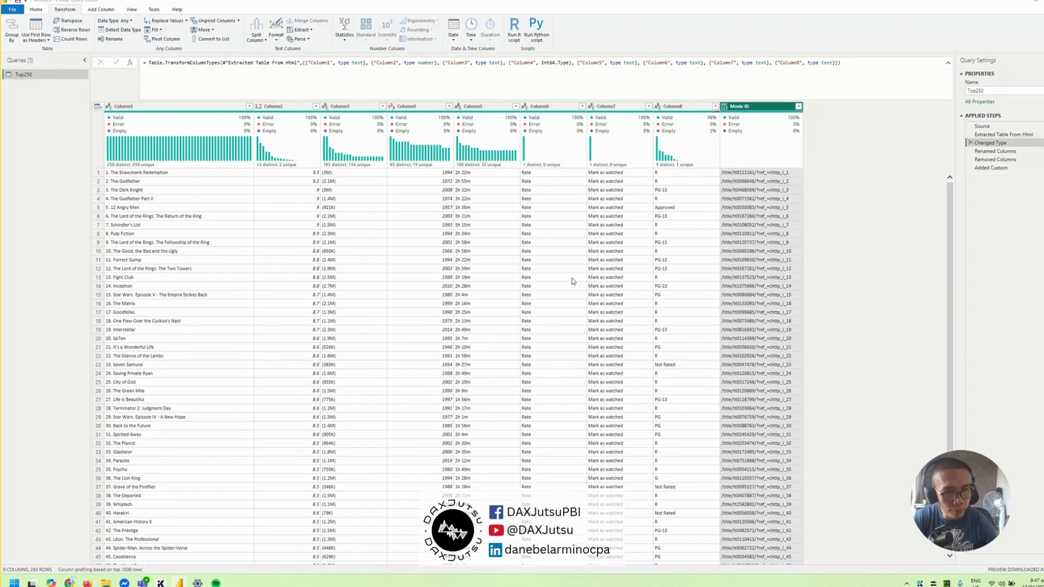
# Extract the Movie ID text between the start delimiter title/ and the end delimiter /?
pyautogui.click(463, 273)
pyautogui.write('title/')
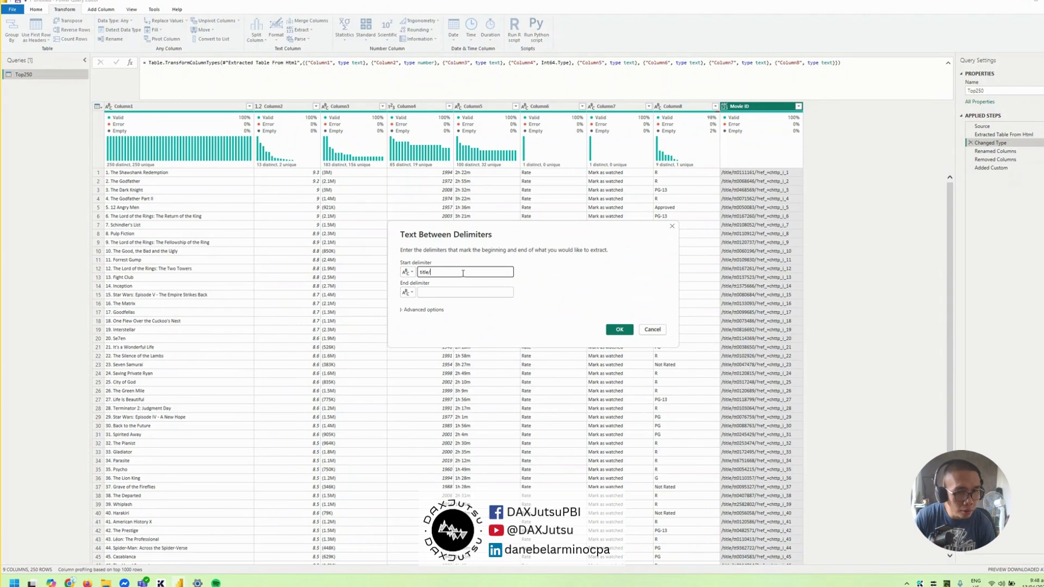
pyautogui.click(460, 295)
pyautogui.write('/')
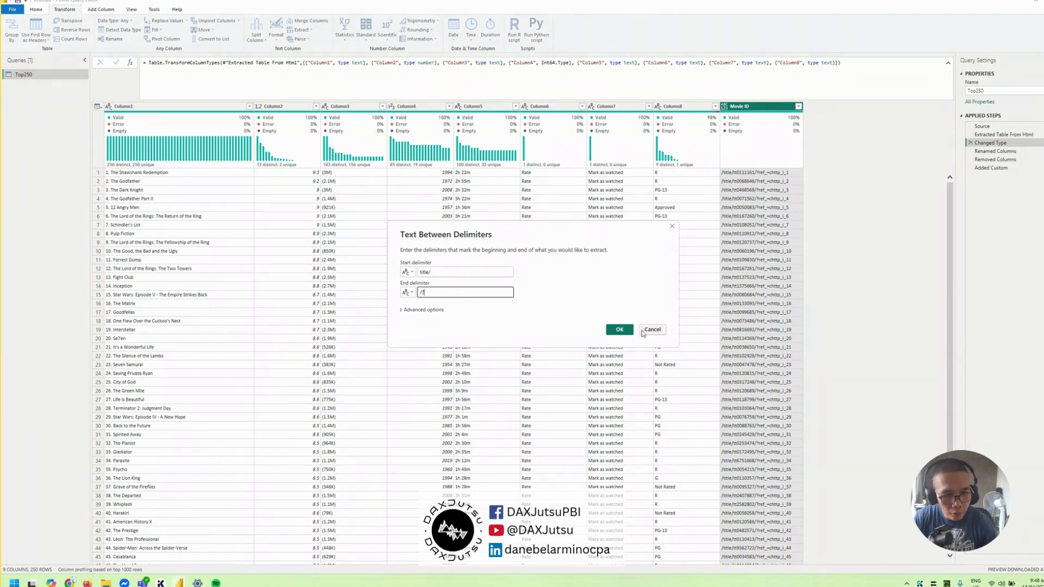
pyautogui.click(622, 330)
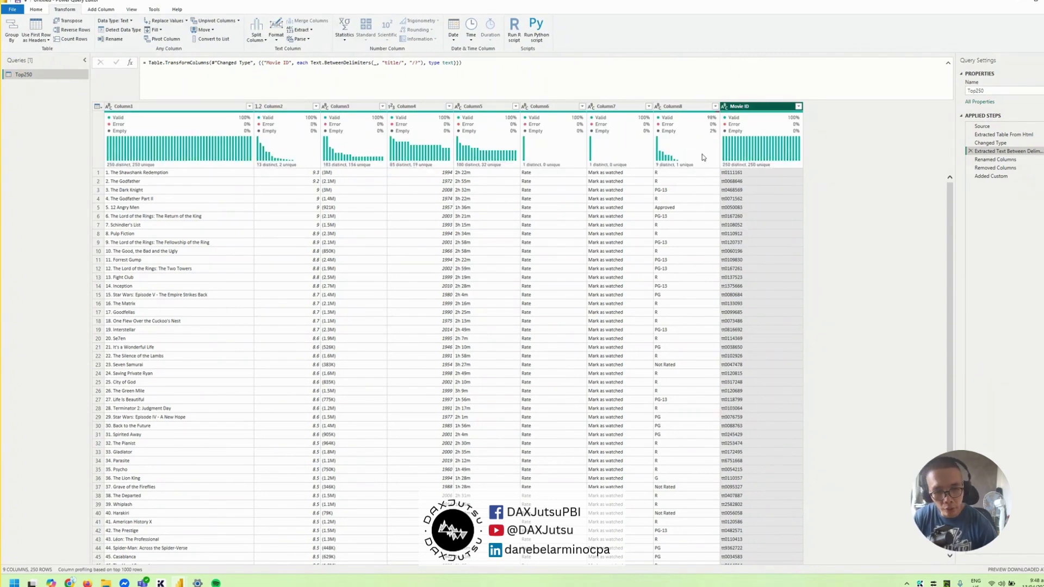
pyautogui.moveTo(715, 162)
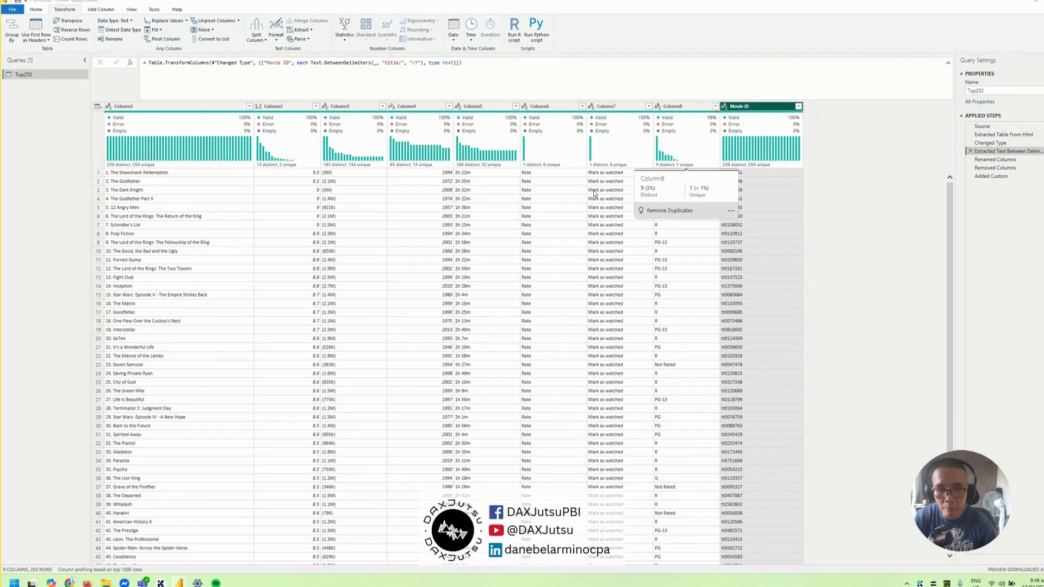
pyautogui.hotkey('ctrl', 's')
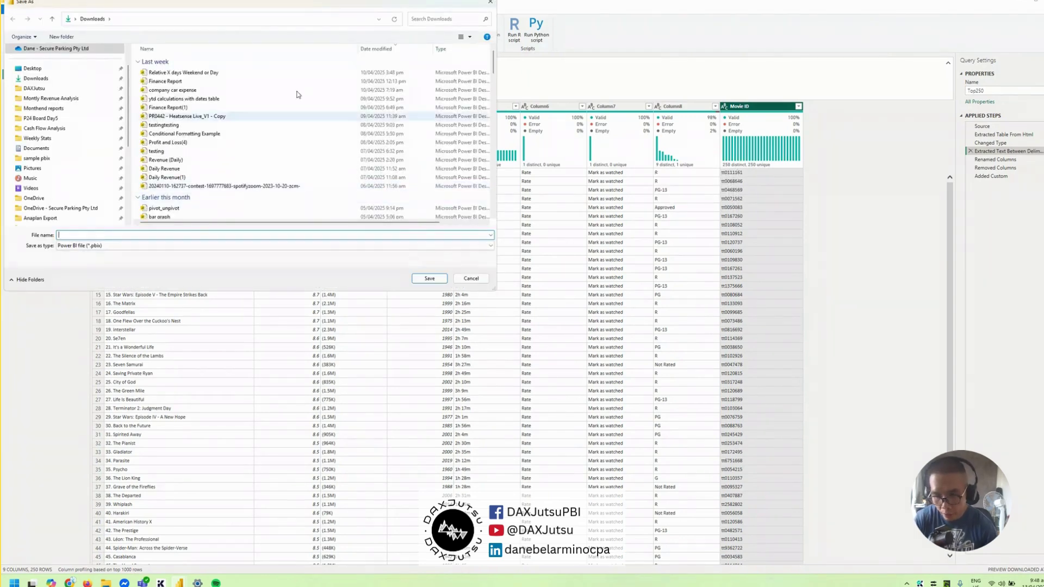
pyautogui.click(490, 3)
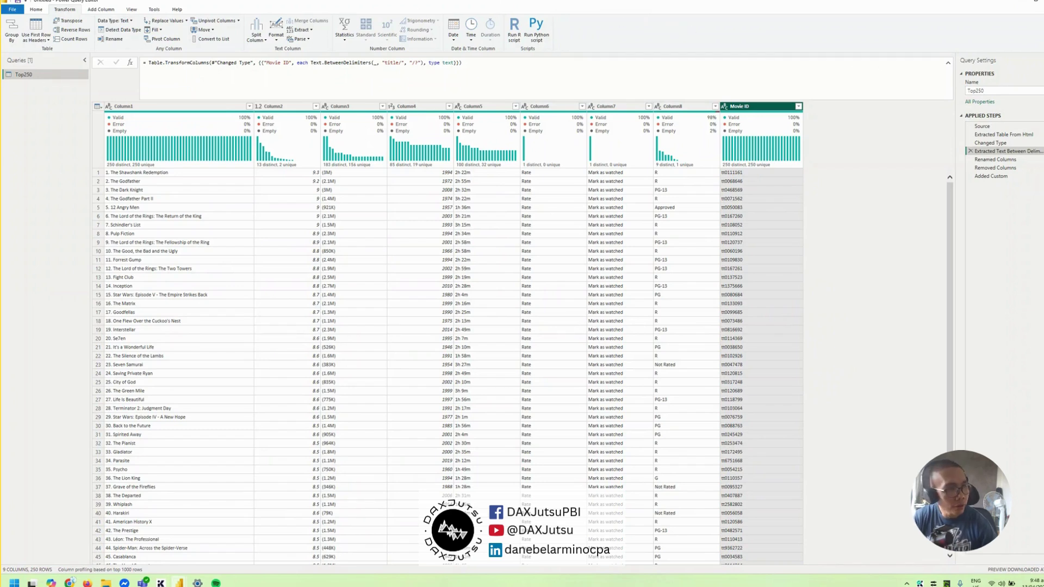
# Reopen the Extracted Table From Html example editor, and inspect The Shawshank Redemption's poster on the IMDb Top 250 page in Chrome
pyautogui.click(1003, 135)
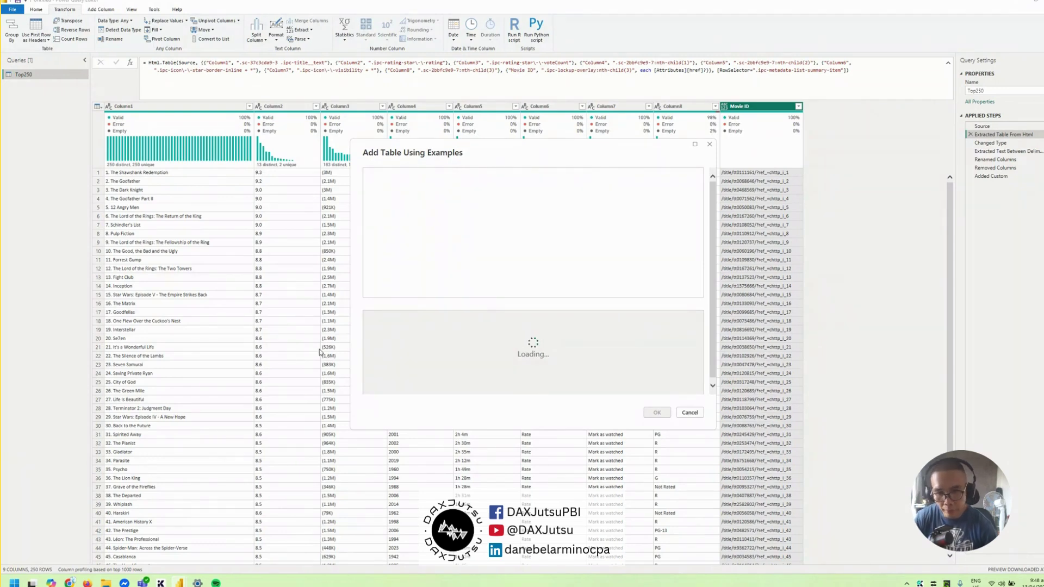
pyautogui.moveTo(69, 582)
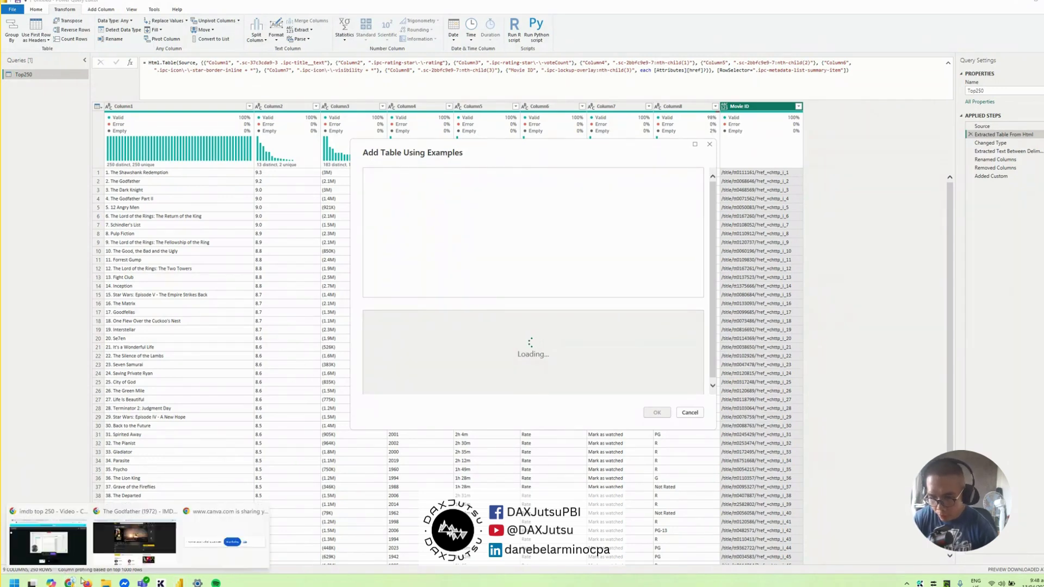
pyautogui.click(132, 546)
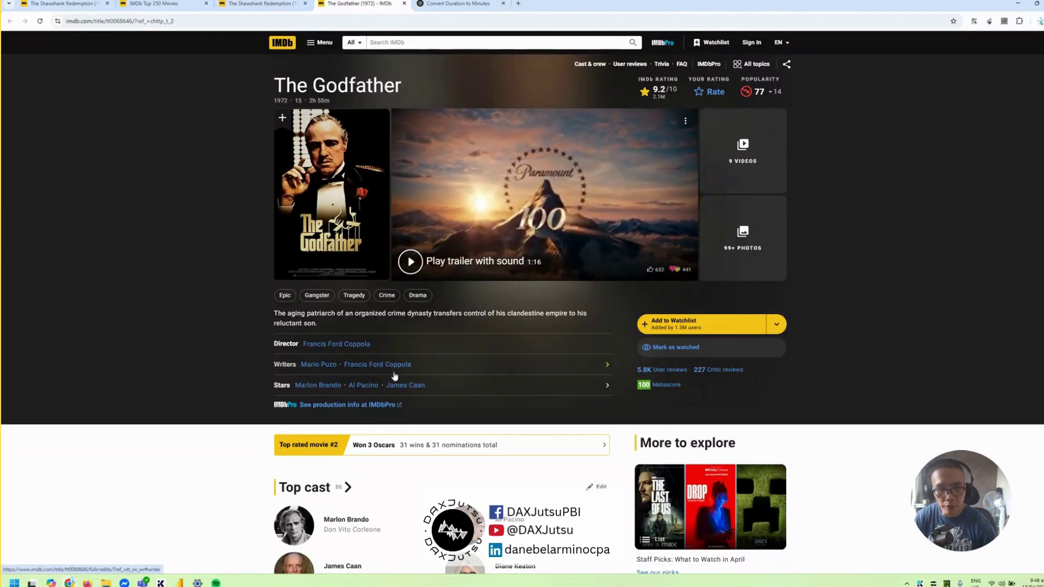
pyautogui.scroll(-3, 373, 344)
pyautogui.scroll(3, 371, 340)
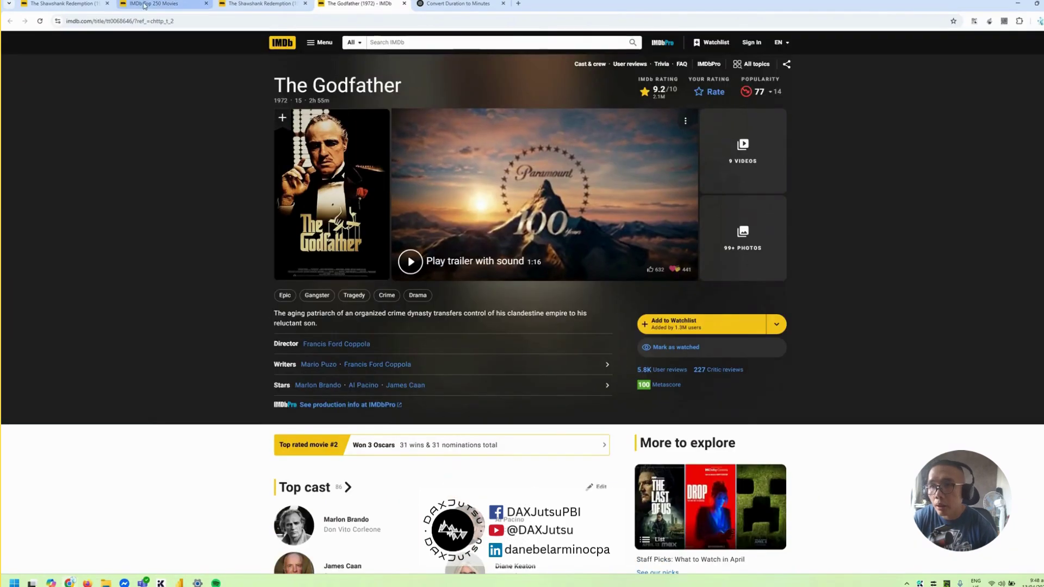
pyautogui.click(156, 4)
pyautogui.rightClick(307, 167)
pyautogui.click(335, 266)
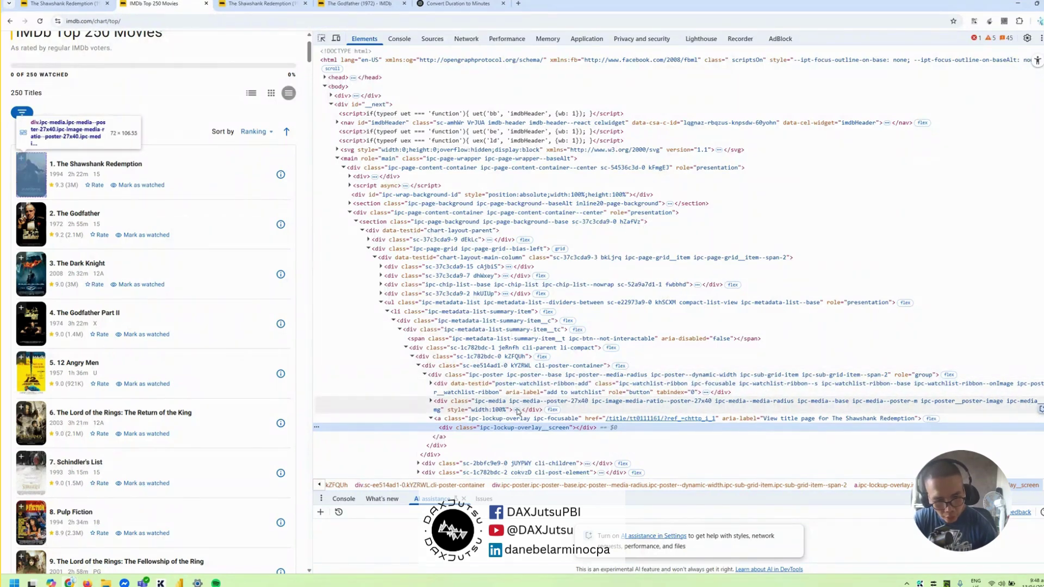
# Expand the poster's ipc-media container in the page source and locate the image URL in its img element
pyautogui.click(518, 411)
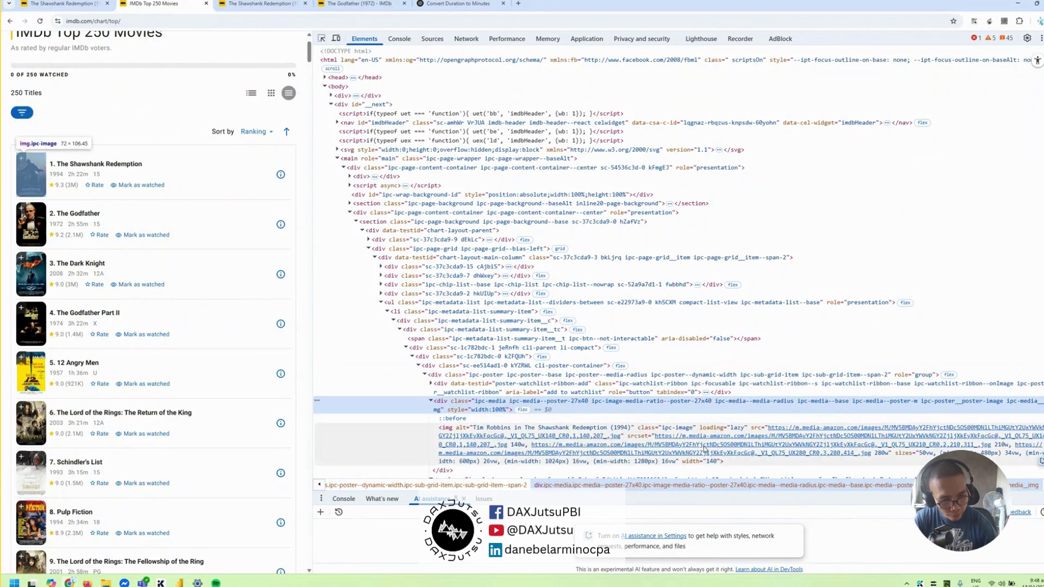
pyautogui.scroll(-1, 704, 448)
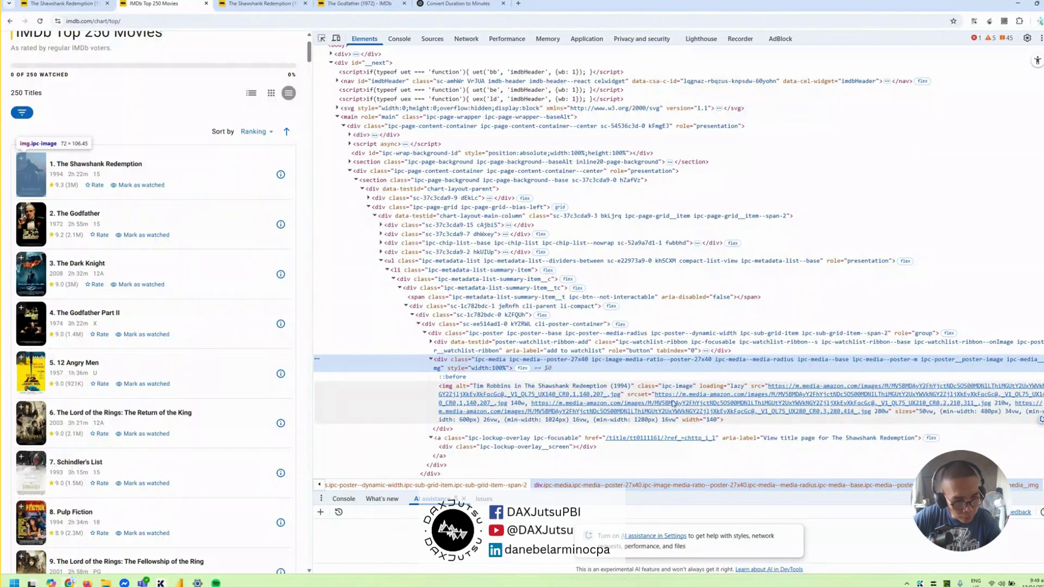
pyautogui.click(834, 389)
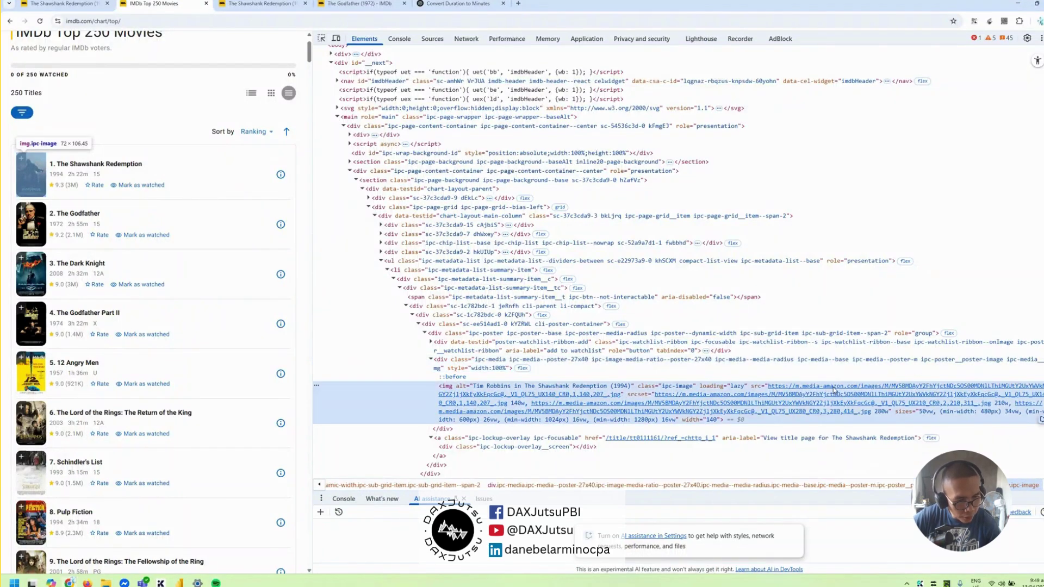
pyautogui.rightClick(833, 389)
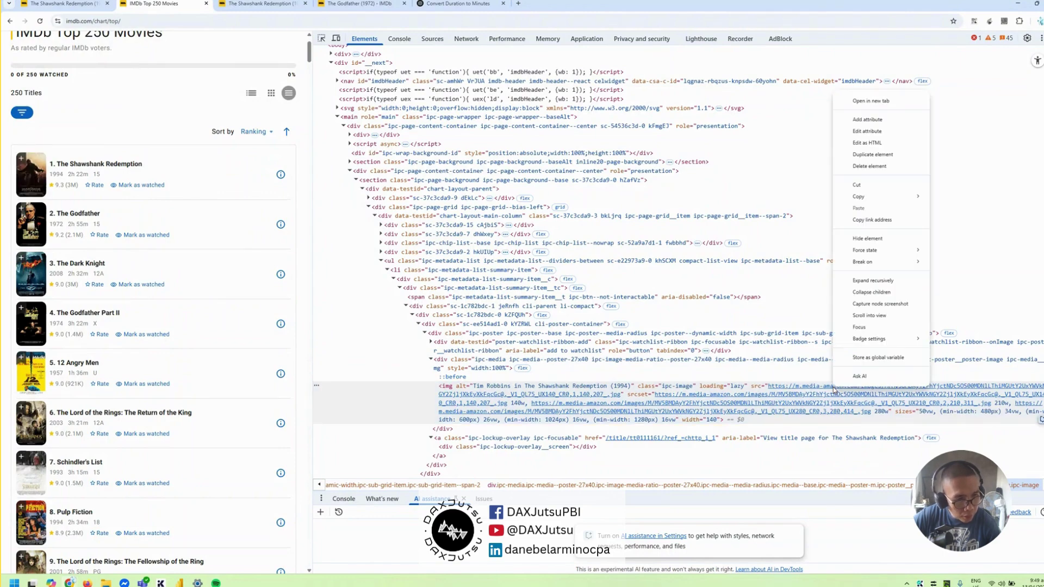
pyautogui.click(781, 388)
pyautogui.scroll(-1, 781, 388)
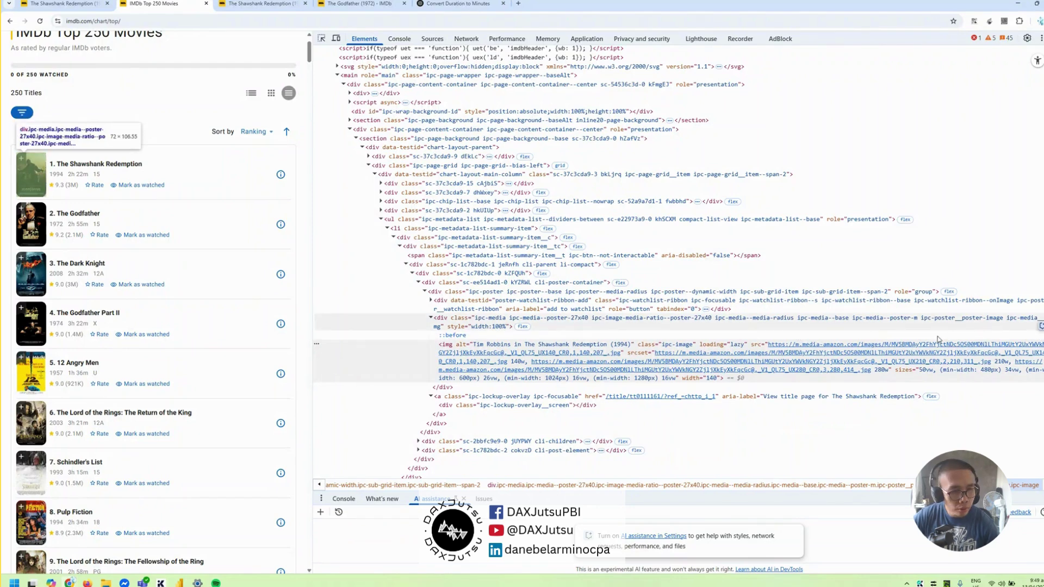
# Copy the poster's whole img element and paste it into the address bar of a new browser tab
pyautogui.rightClick(909, 348)
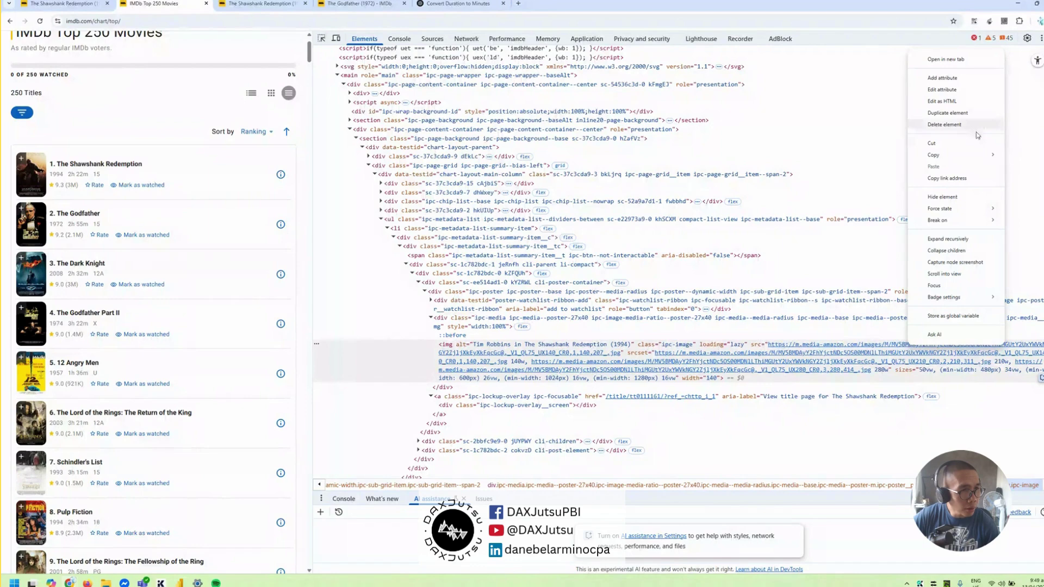
pyautogui.click(1019, 157)
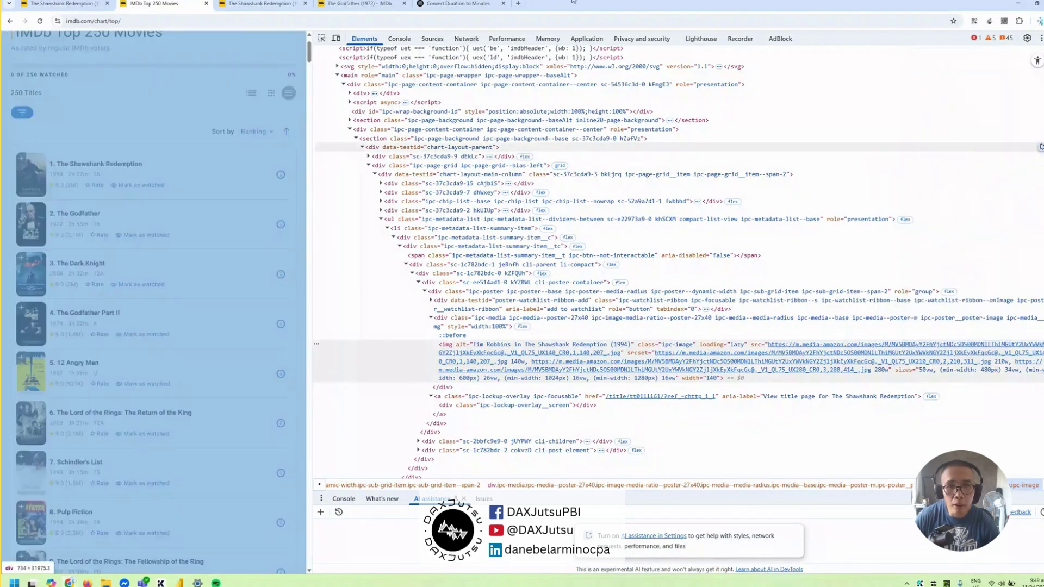
pyautogui.click(518, 3)
pyautogui.hotkey('ctrl', 'v')
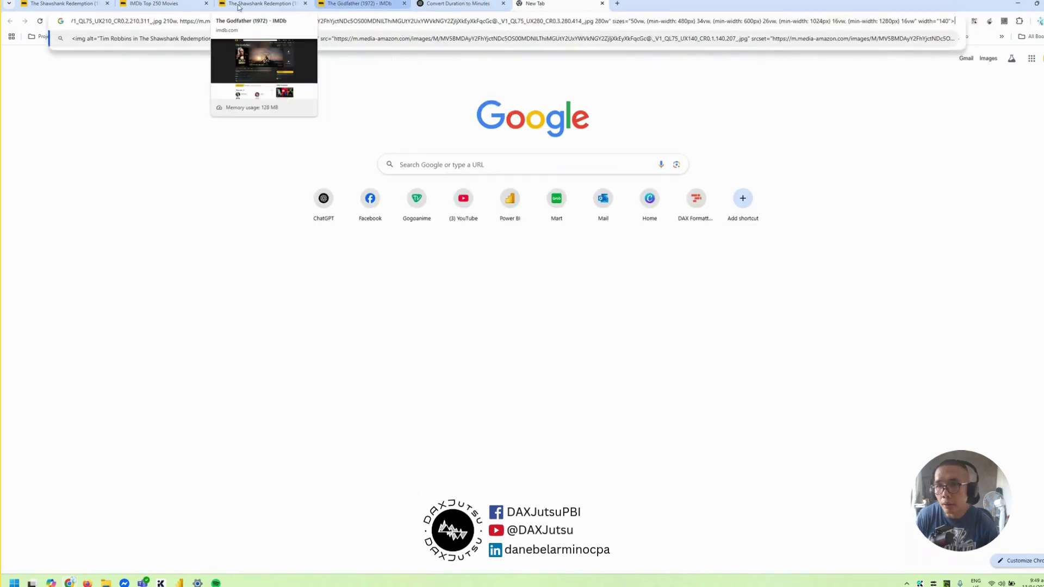
# Copy only the src image URL from The Shawshank Redemption's img element and load the poster image in the new tab
pyautogui.click(78, 4)
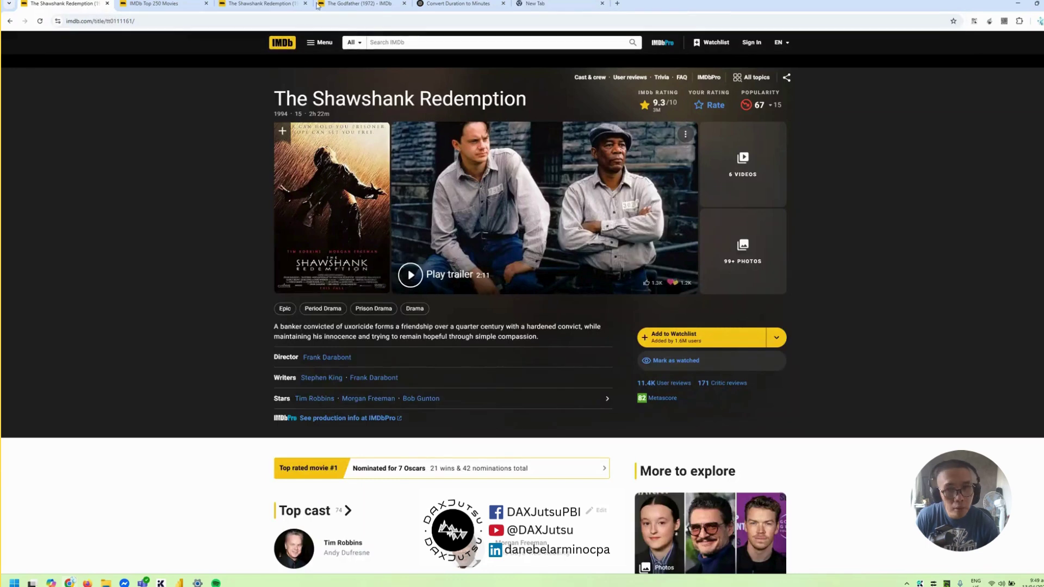
pyautogui.click(145, 3)
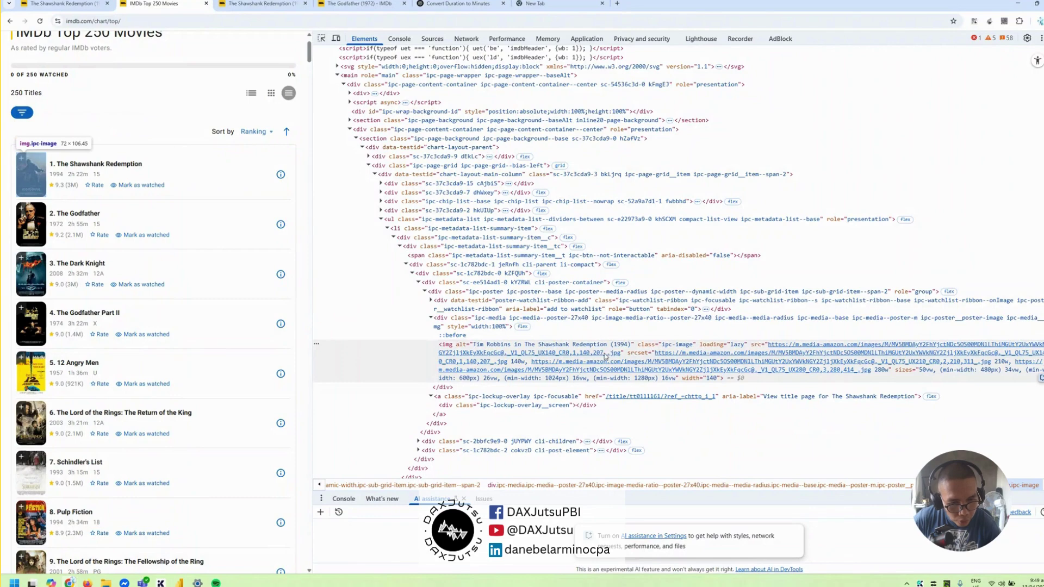
pyautogui.doubleClick(605, 354)
pyautogui.hotkey('ctrl', 'c')
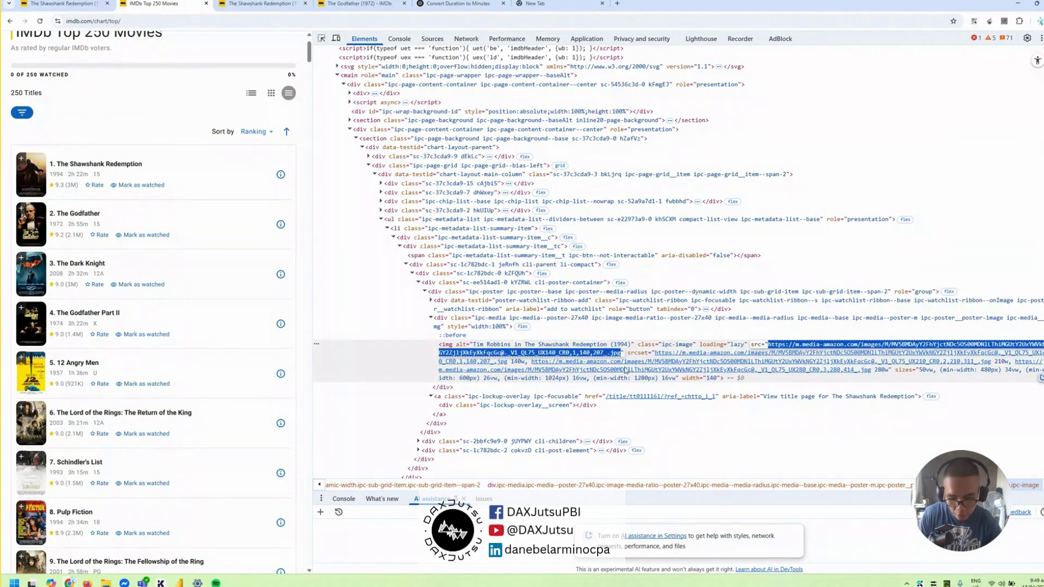
pyautogui.click(567, 9)
pyautogui.hotkey('ctrl', 'v')
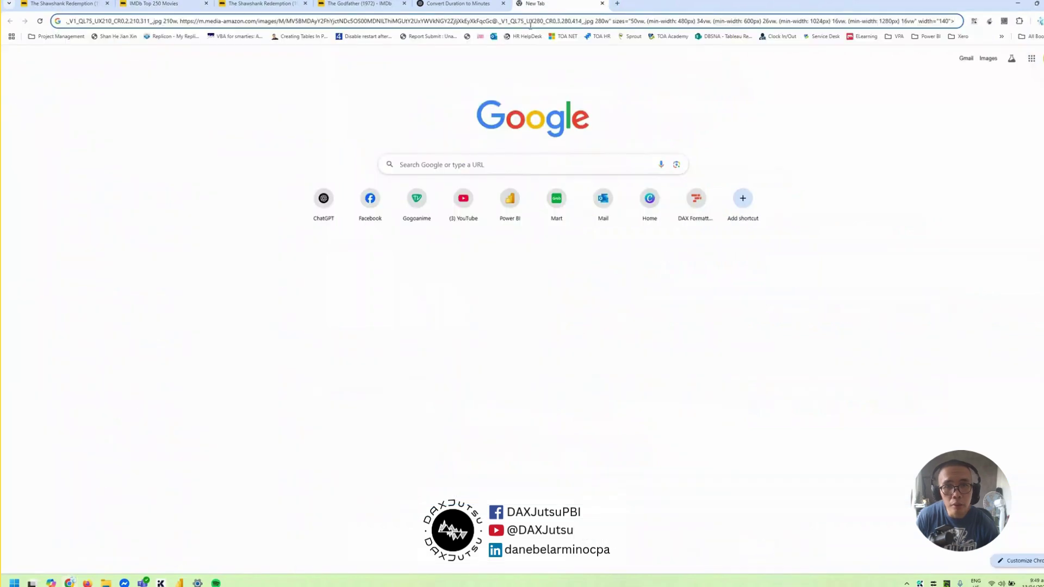
pyautogui.press('Return')
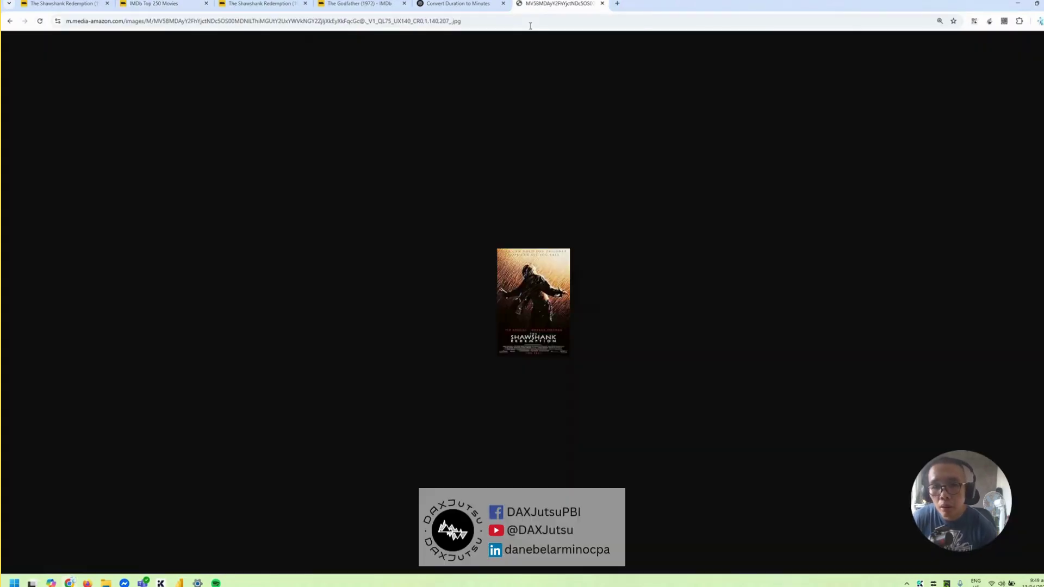
pyautogui.scroll(3, 541, 338)
pyautogui.scroll(-2, 540, 338)
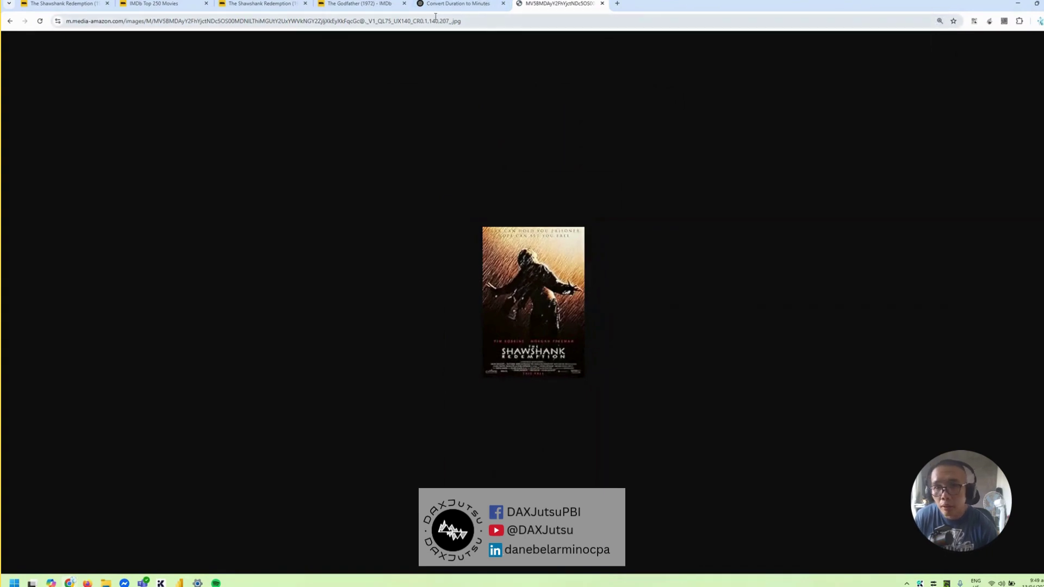
# Copy the poster image's full URL from the browser, open Notepad and paste the URL there
pyautogui.click(463, 22)
pyautogui.hotkey('ctrl', 'c')
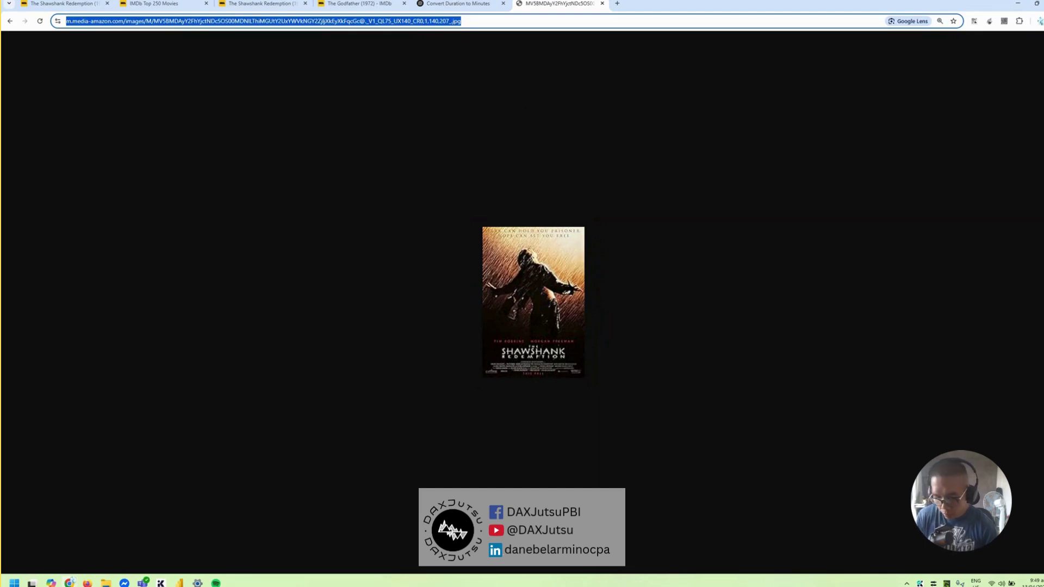
pyautogui.press('super+r')
pyautogui.write('nnotepad')
pyautogui.hotkey('ctrl', 'a')
pyautogui.write('notepad')
pyautogui.press('Return')
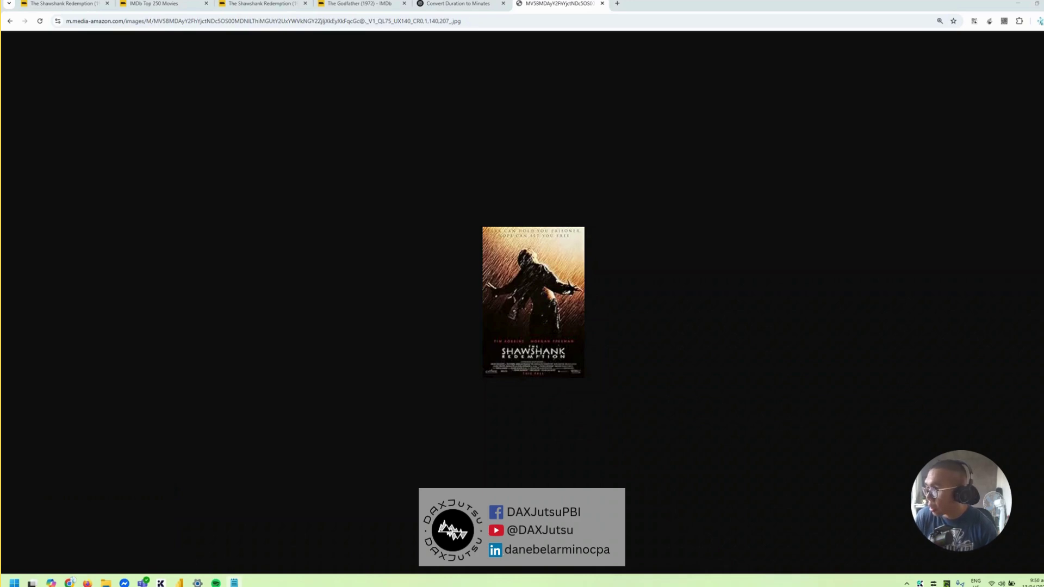
pyautogui.hotkey('ctrl', 'v')
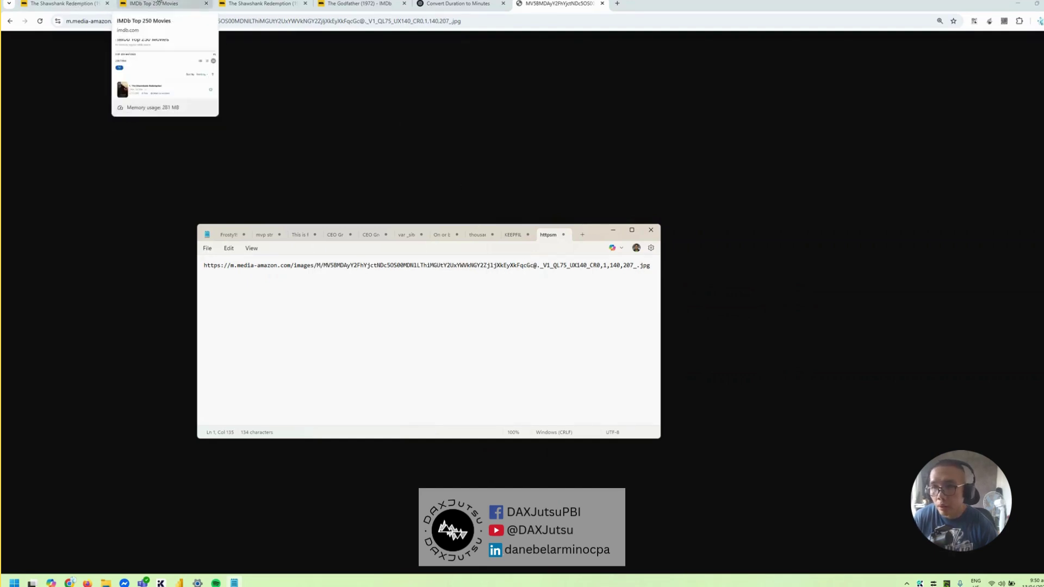
# Inspect The Godfather's poster on the IMDb Top 250 page and expand its ipc-media container in the page source
pyautogui.click(147, 3)
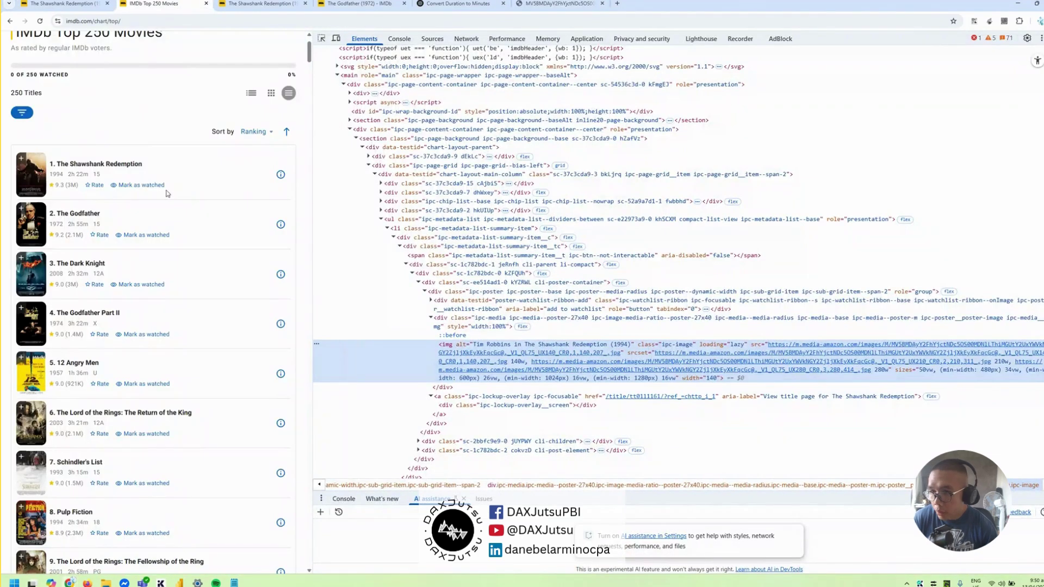
pyautogui.rightClick(156, 219)
pyautogui.click(53, 220)
pyautogui.rightClick(28, 227)
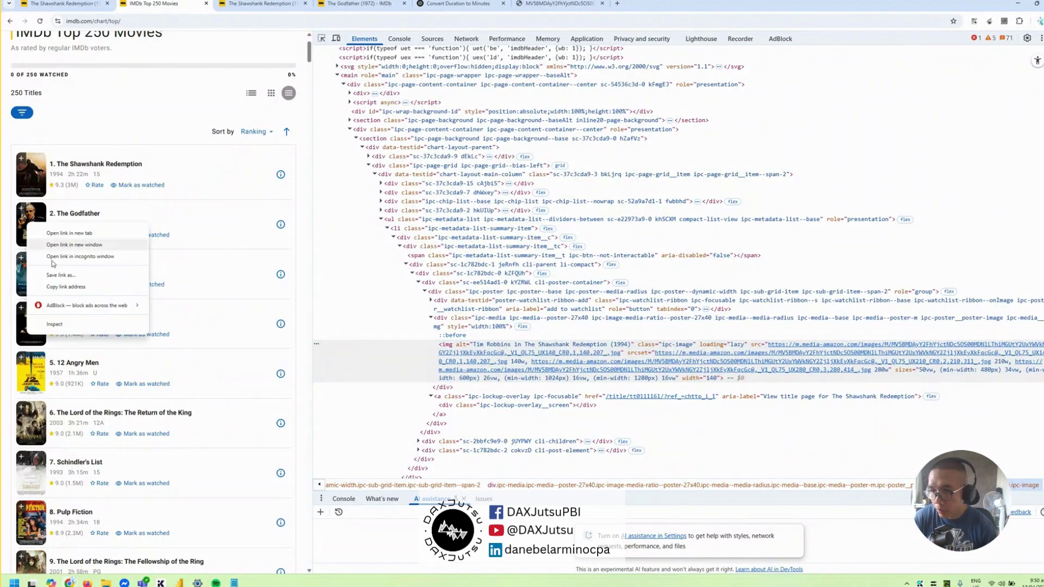
pyautogui.click(82, 326)
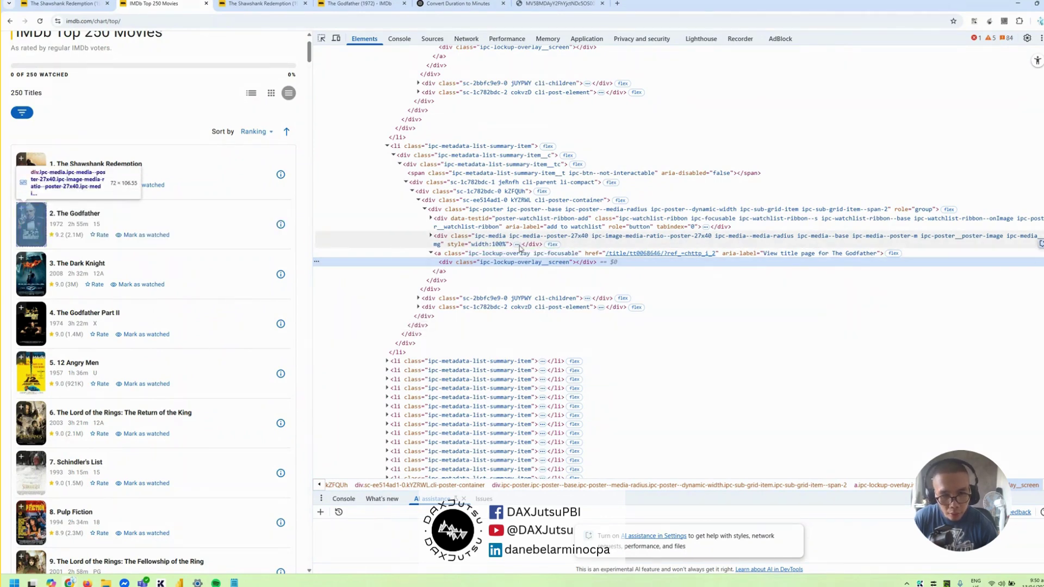
pyautogui.click(519, 246)
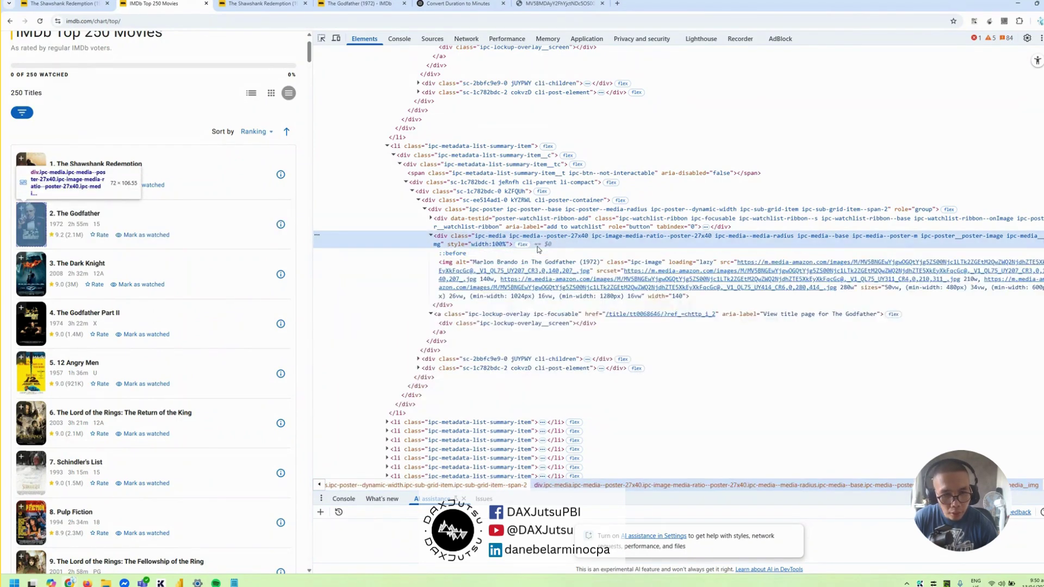
# Copy the src image URL from The Godfather's img element and load the poster in a new browser tab
pyautogui.doubleClick(761, 265)
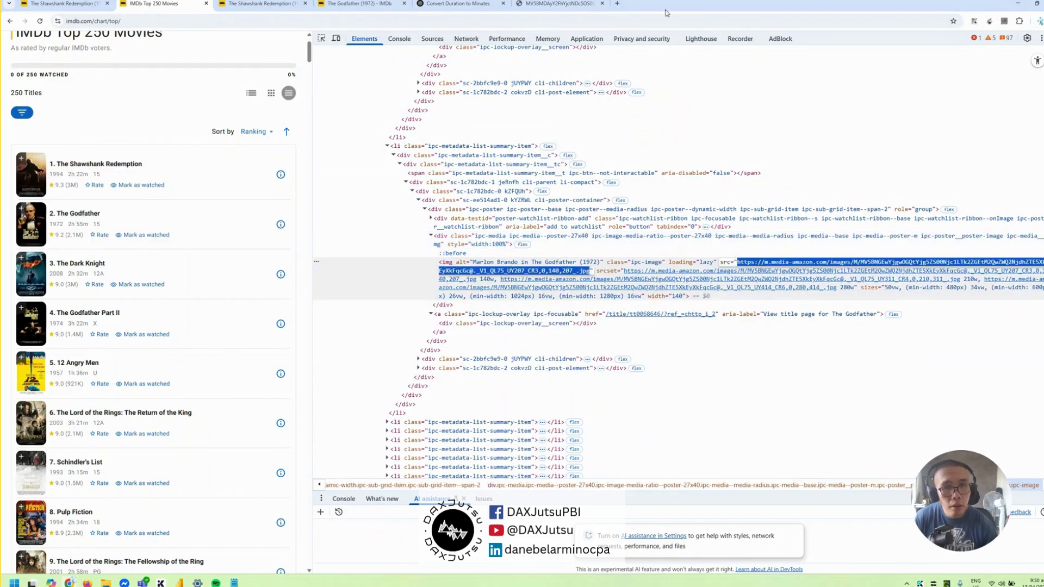
pyautogui.hotkey('ctrl', 'c')
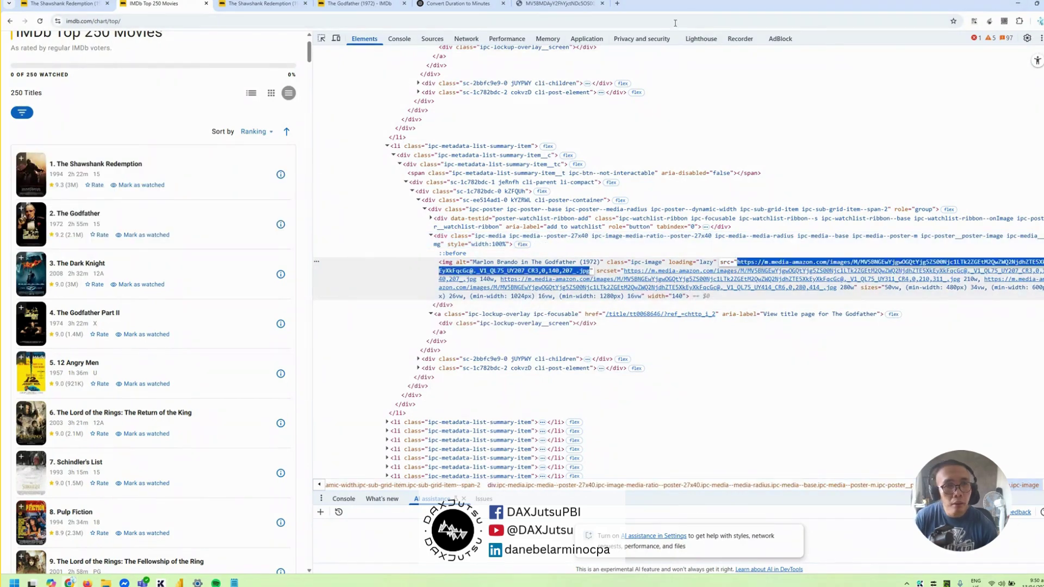
pyautogui.click(617, 3)
pyautogui.hotkey('ctrl', 'v')
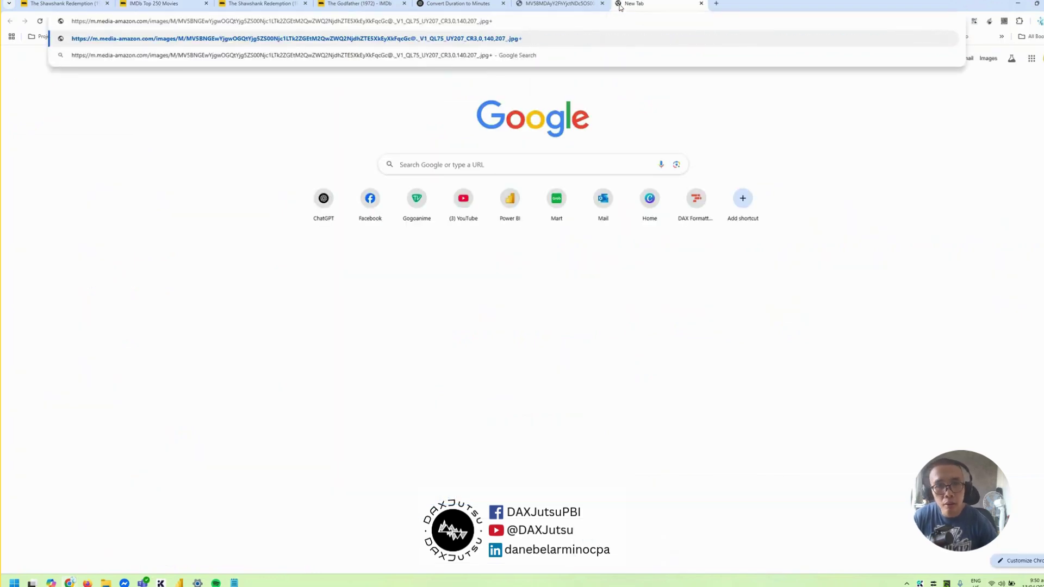
pyautogui.press('Return')
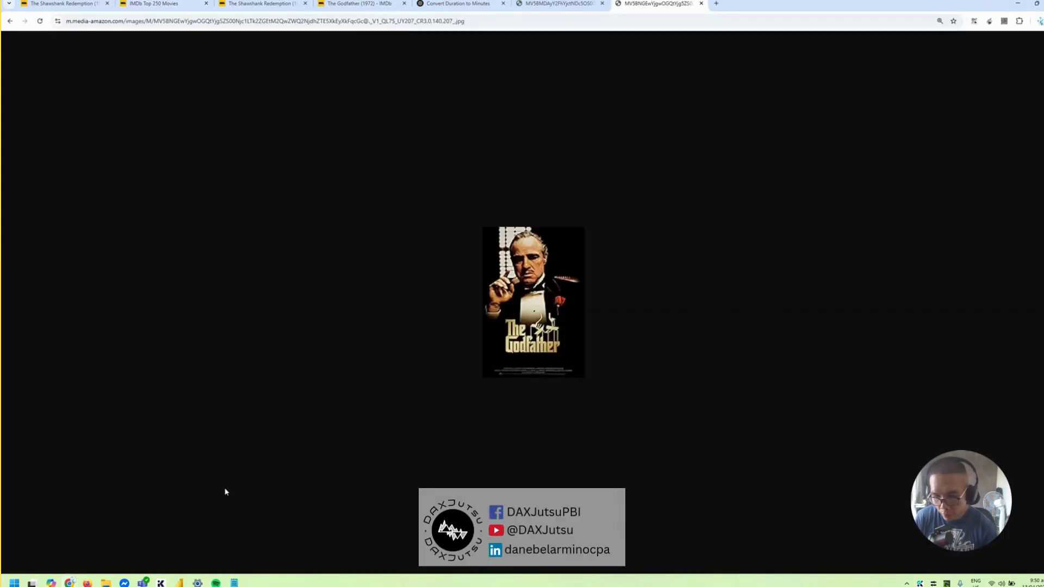
# Switch to Notepad and paste The Godfather's poster URL below the first one, leaving a blank line between them
pyautogui.click(234, 582)
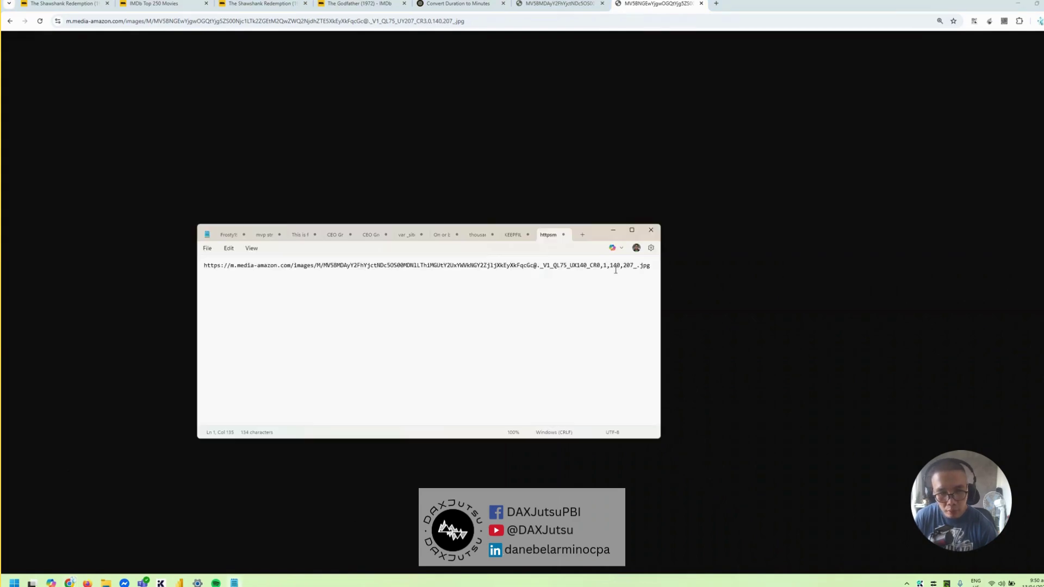
pyautogui.press('Return')
pyautogui.press('Return')
pyautogui.hotkey('ctrl', 'v')
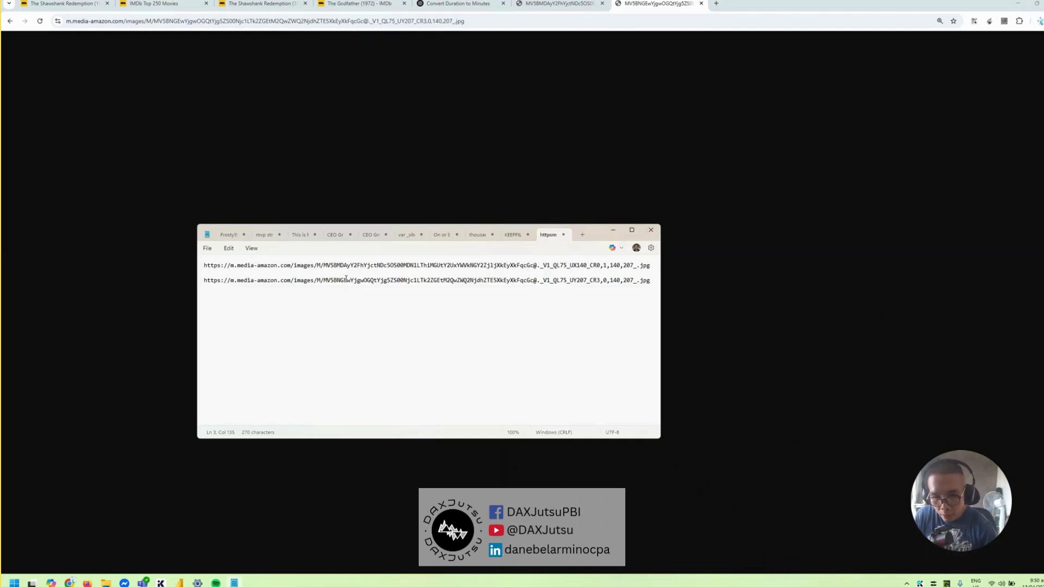
pyautogui.press('super+Left')
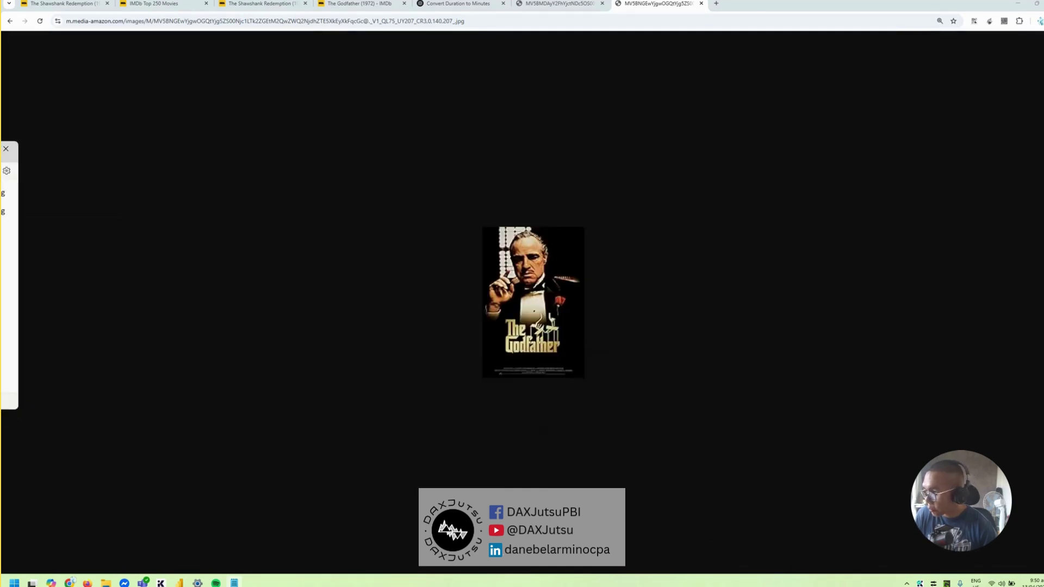
# Switch to Power Query Editor and add a column named Thumbnail after Movie ID in the example table
pyautogui.hotkey('alt', 'Tab')
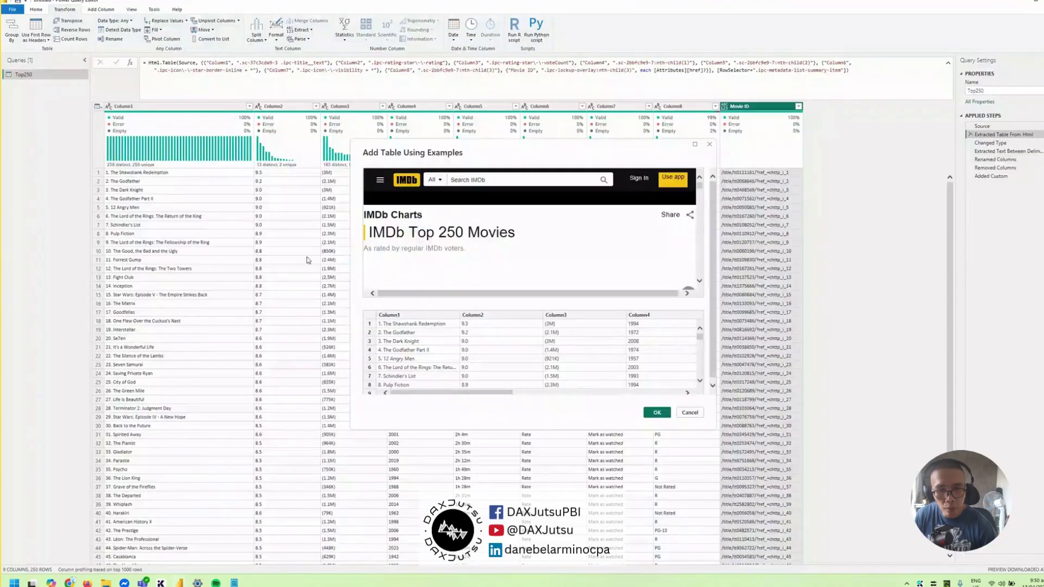
pyautogui.moveTo(495, 392); pyautogui.dragTo(781, 392)
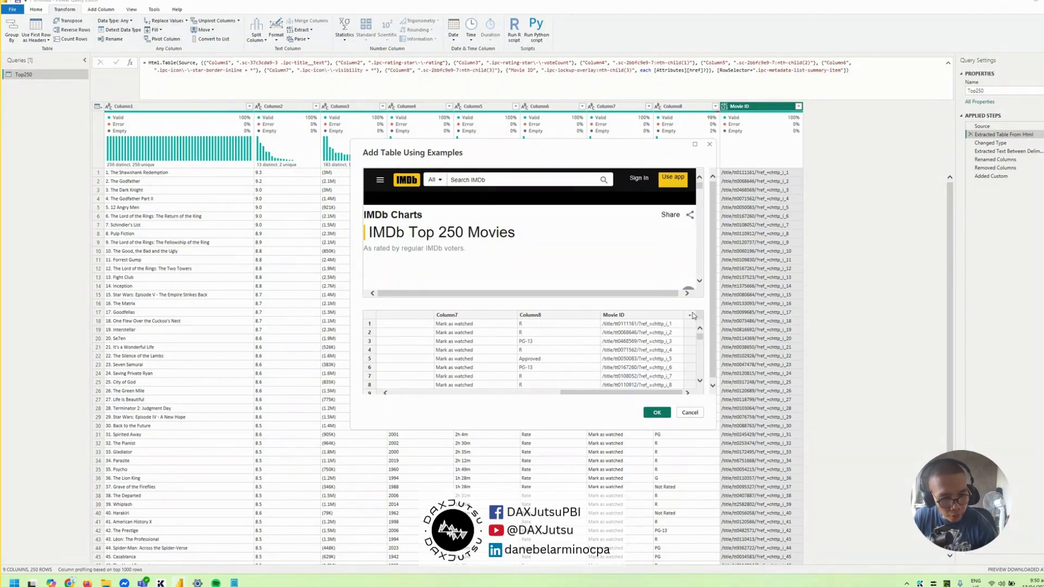
pyautogui.click(692, 315)
pyautogui.write('Thumbnail')
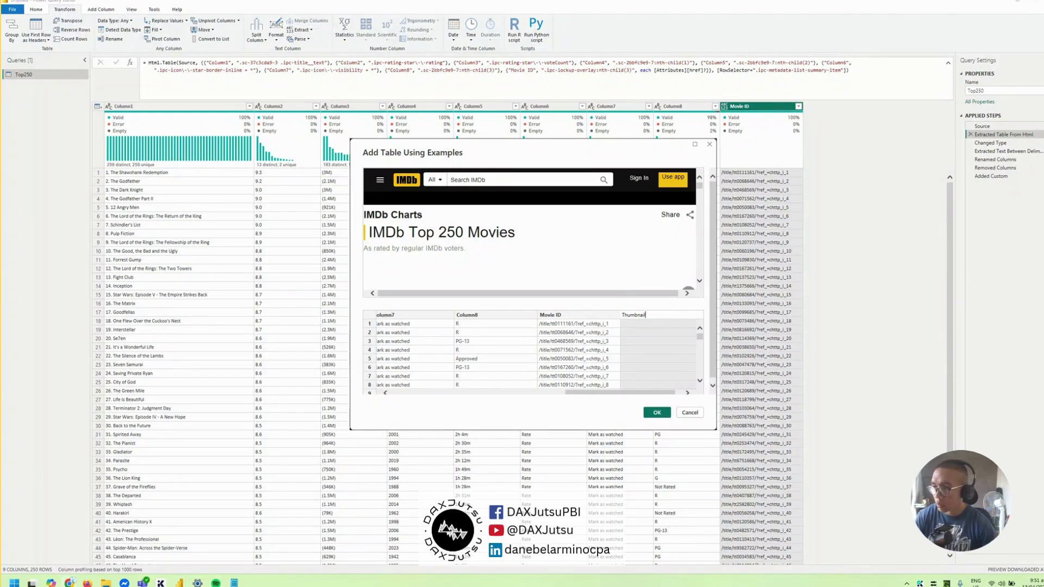
pyautogui.press('Return')
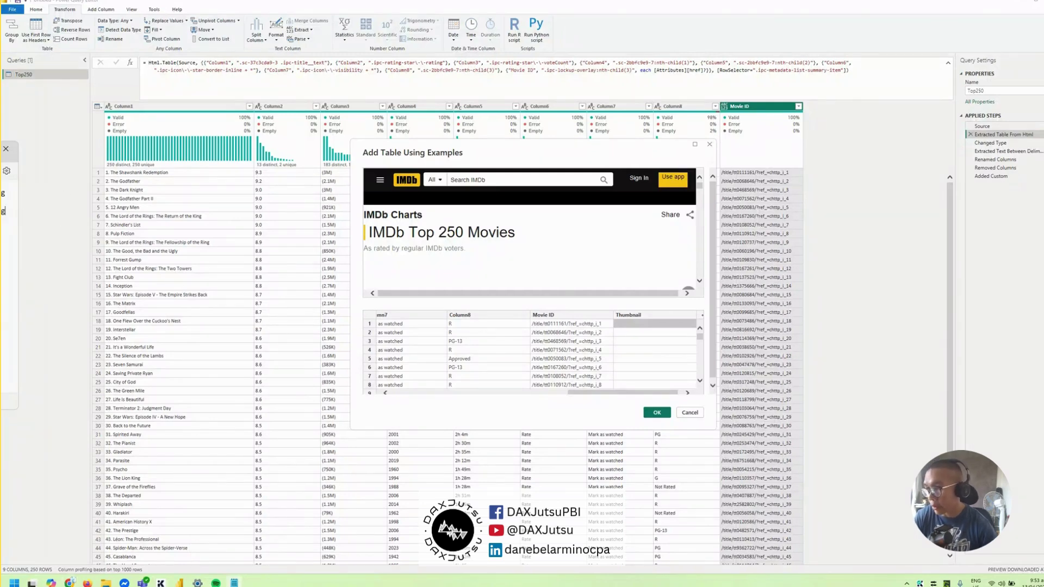
# Fill row 1 of Thumbnail with The Shawshank Redemption's poster URL, using the suggestion that matches "mv5bmday"
pyautogui.moveTo(10, 149); pyautogui.dragTo(615, 340)
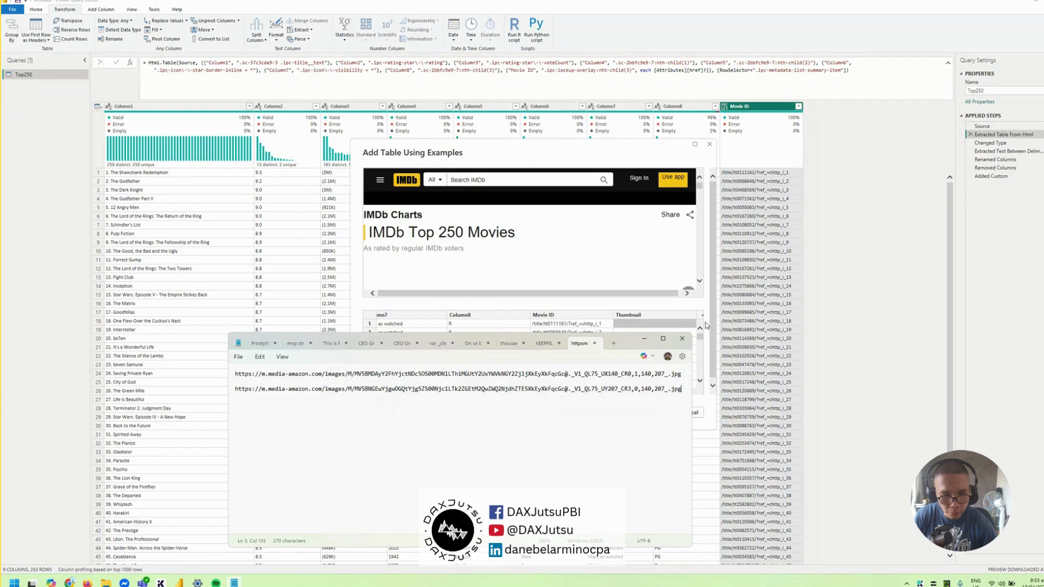
pyautogui.hotkey('alt', 'Tab')
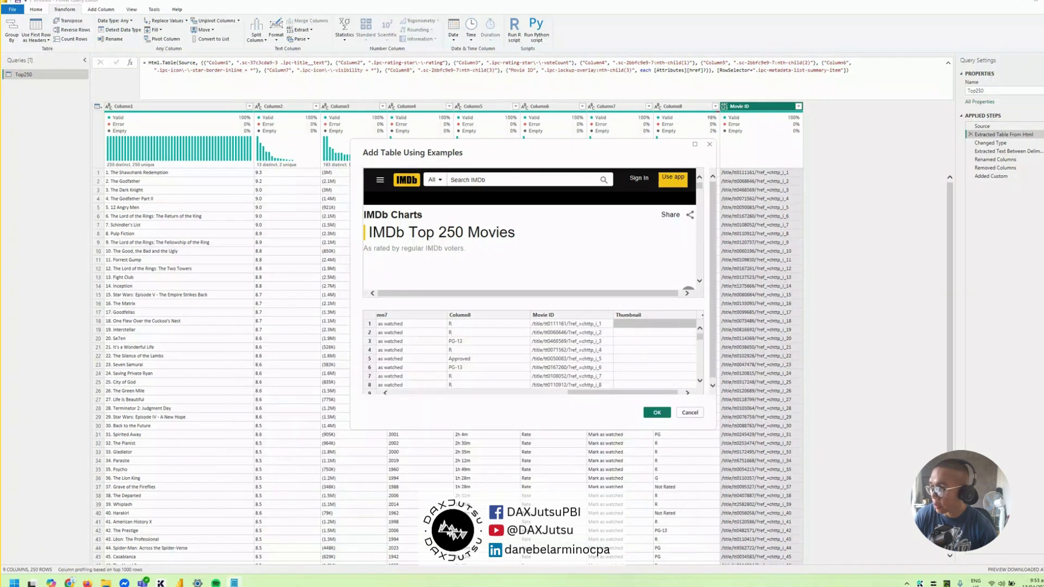
pyautogui.doubleClick(643, 324)
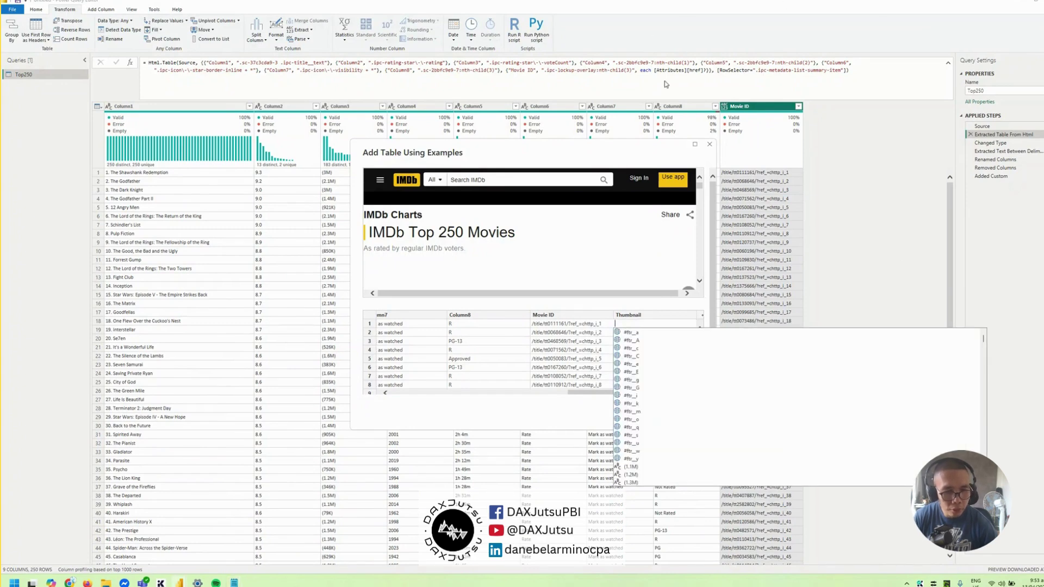
pyautogui.write('mv')
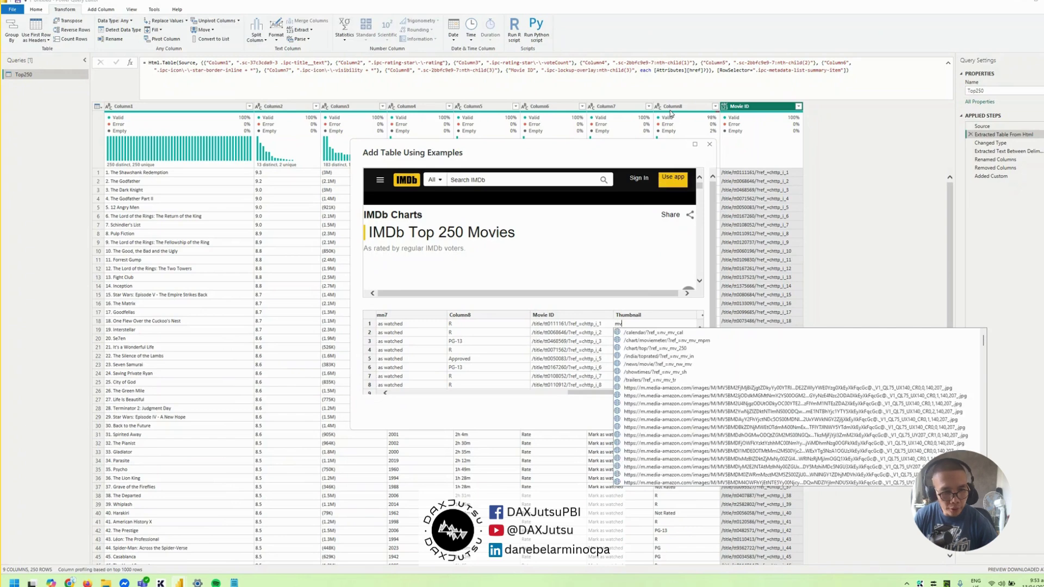
pyautogui.write('5')
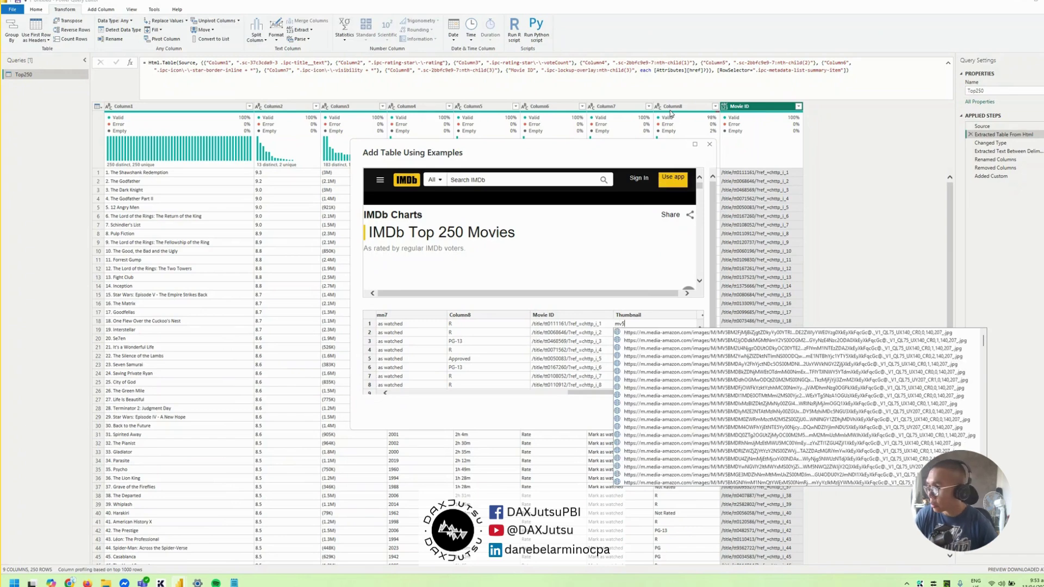
pyautogui.write('bm')
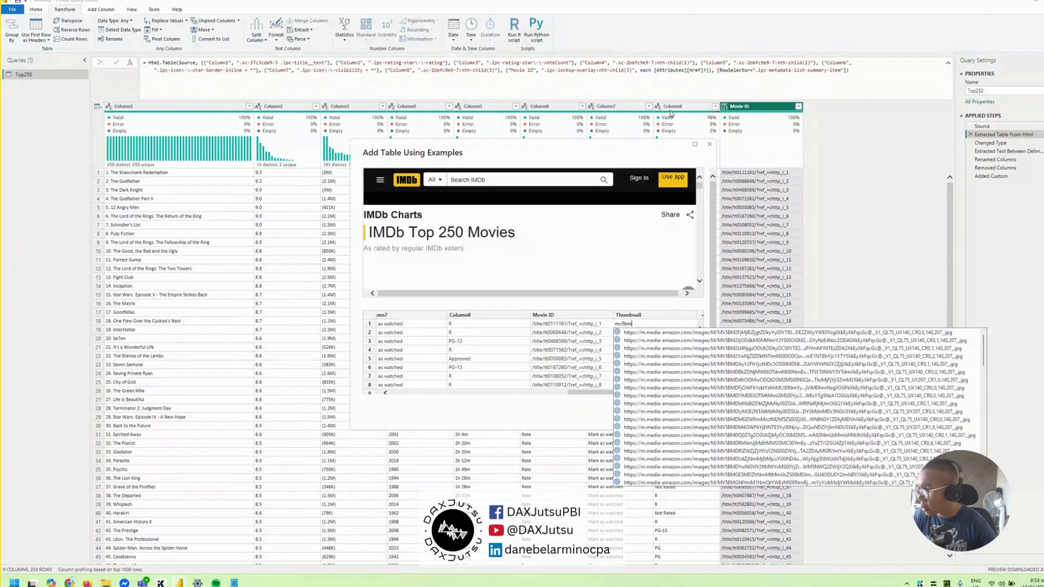
pyautogui.write('da')
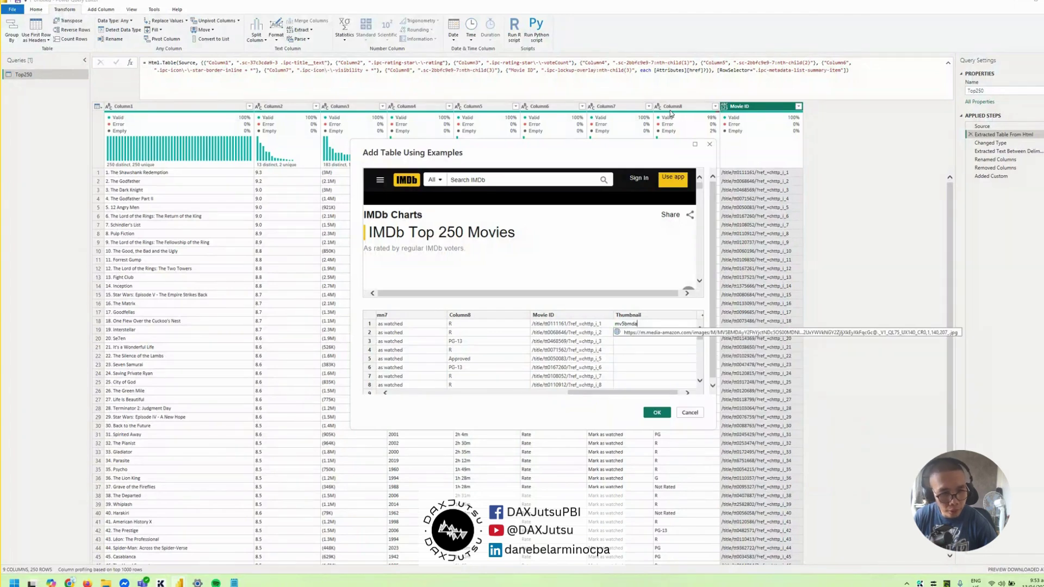
pyautogui.write('y')
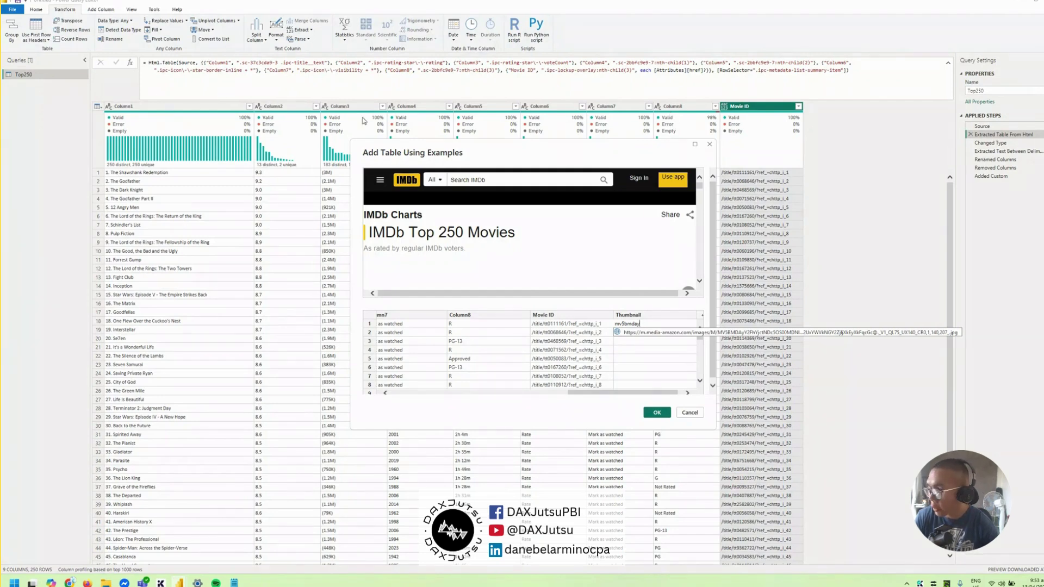
pyautogui.click(668, 332)
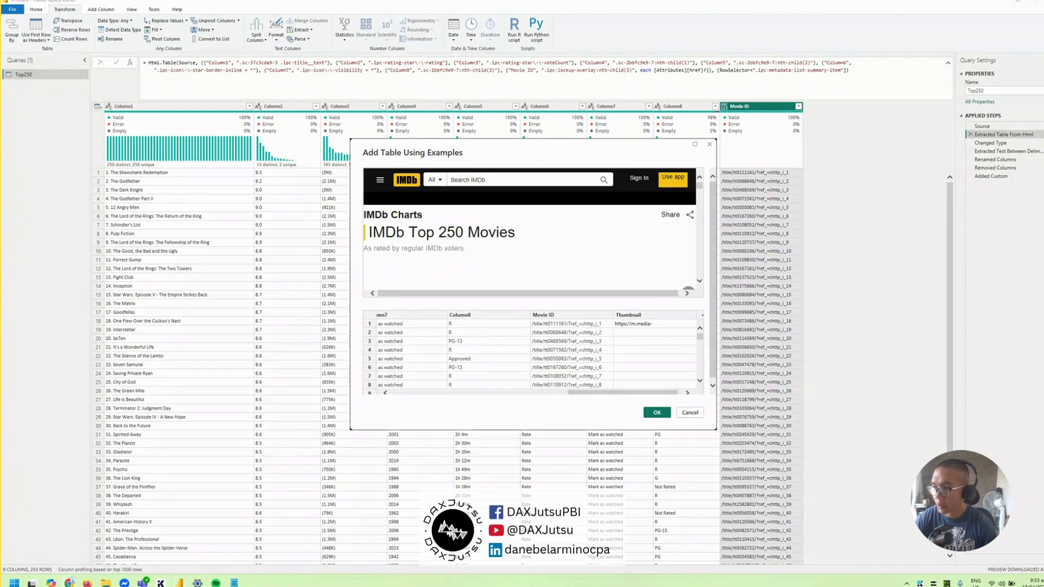
pyautogui.press('Return')
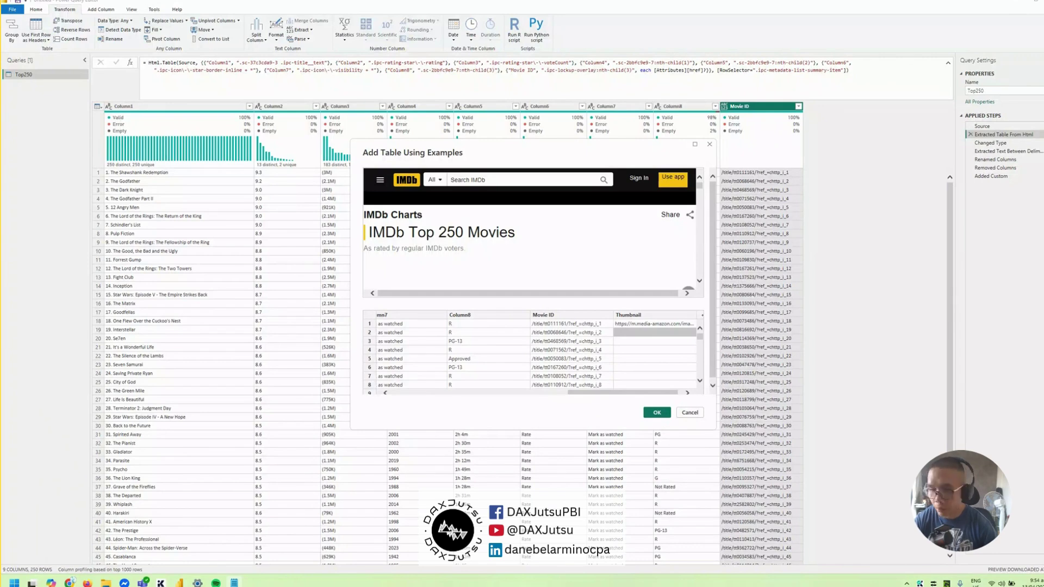
# Fill row 2 of Thumbnail with The Godfather's poster URL, using the suggestion that matches "mv5bngew"
pyautogui.click(658, 336)
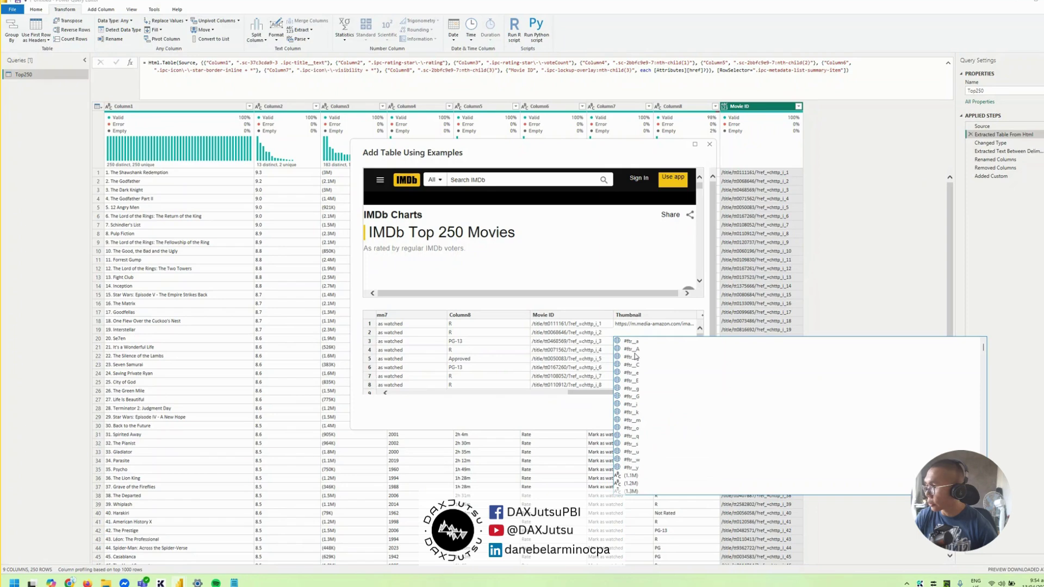
pyautogui.write('mv5')
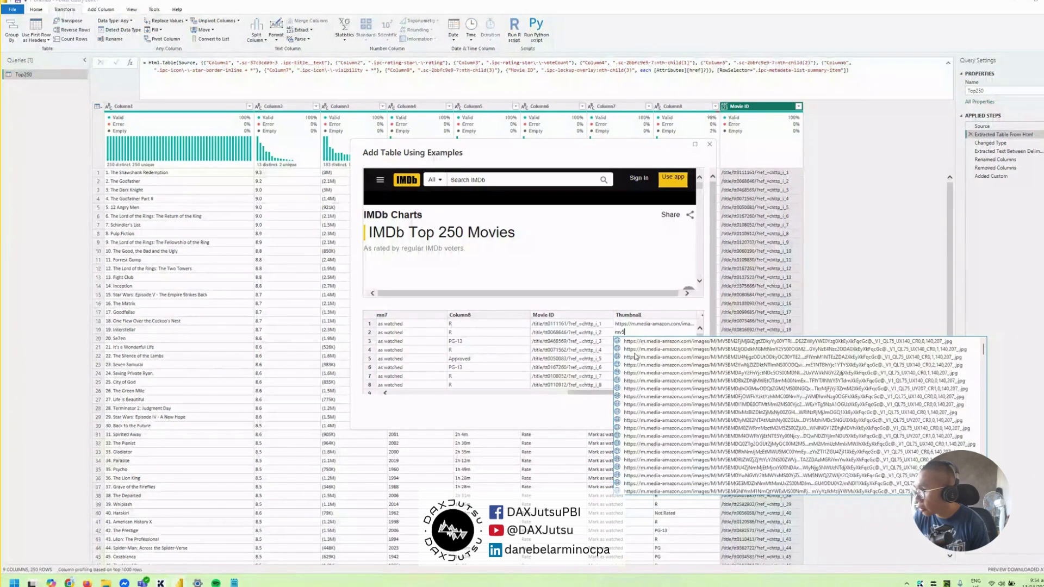
pyautogui.write('bn')
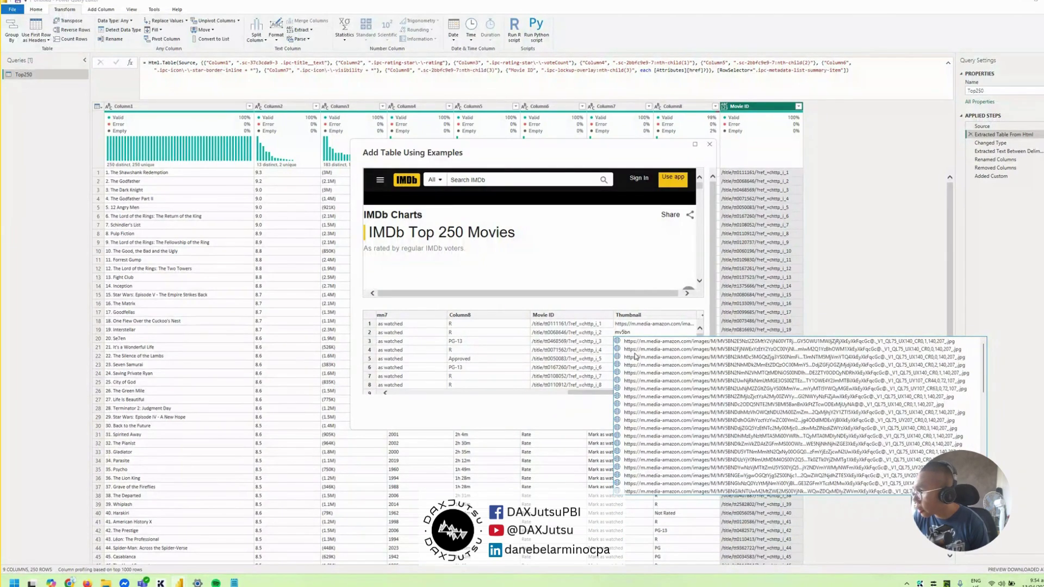
pyautogui.write('gew')
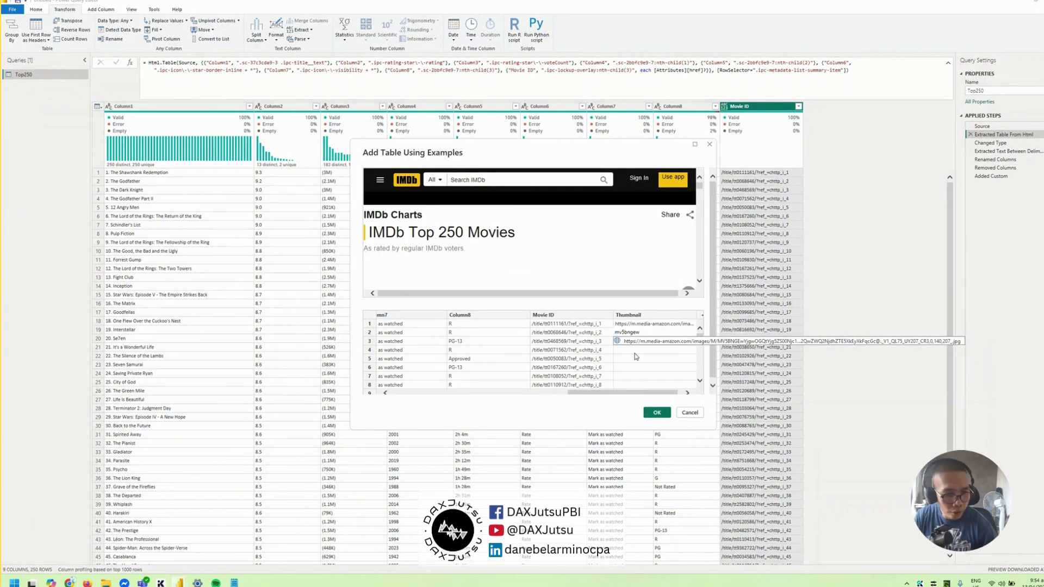
pyautogui.click(652, 342)
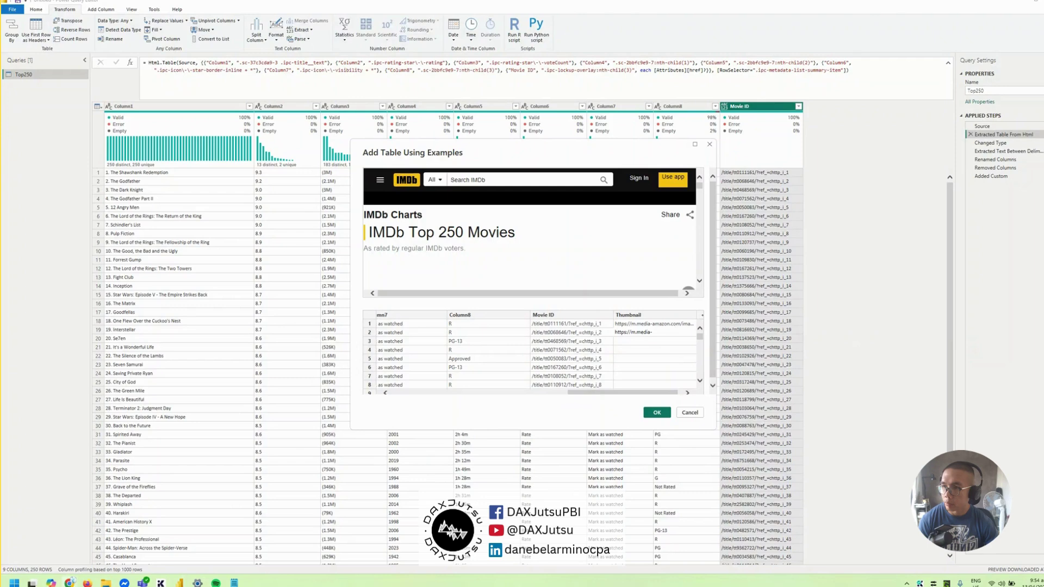
pyautogui.press('Return')
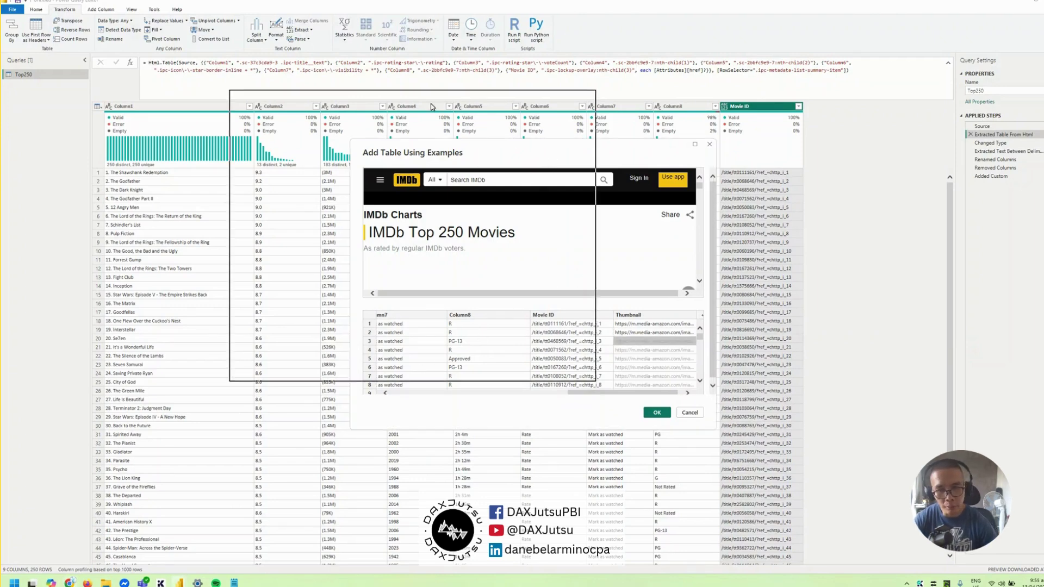
# Check the filled-in Thumbnail values in the example table and apply the table to the query
pyautogui.moveTo(549, 161); pyautogui.dragTo(427, 108)
pyautogui.click(565, 340)
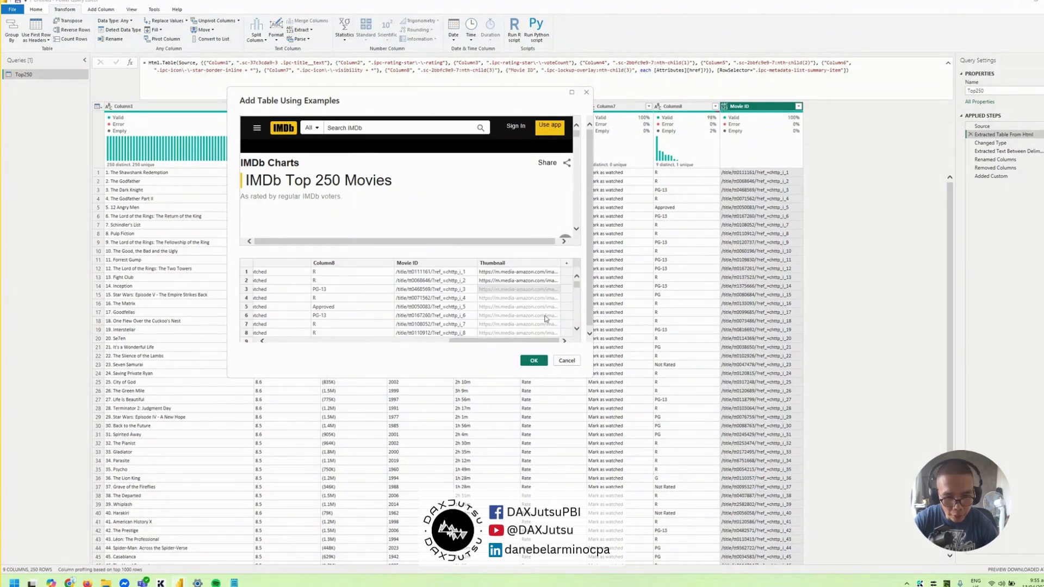
pyautogui.scroll(-1, 545, 320)
pyautogui.click(537, 361)
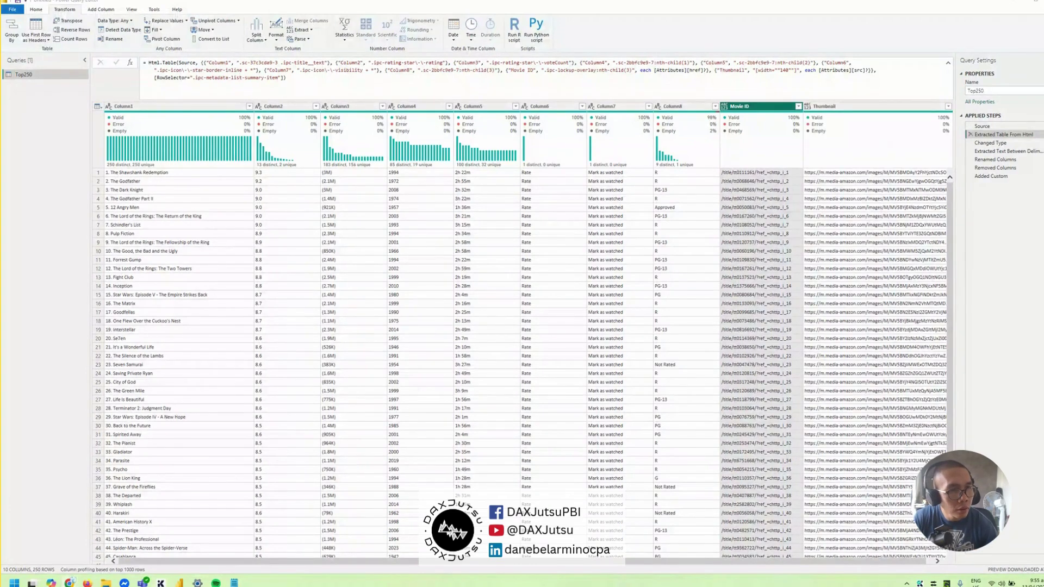
# Set the Thumbnail column's data type to Text within the existing Changed Type step, then return to the Added Custom step
pyautogui.click(994, 143)
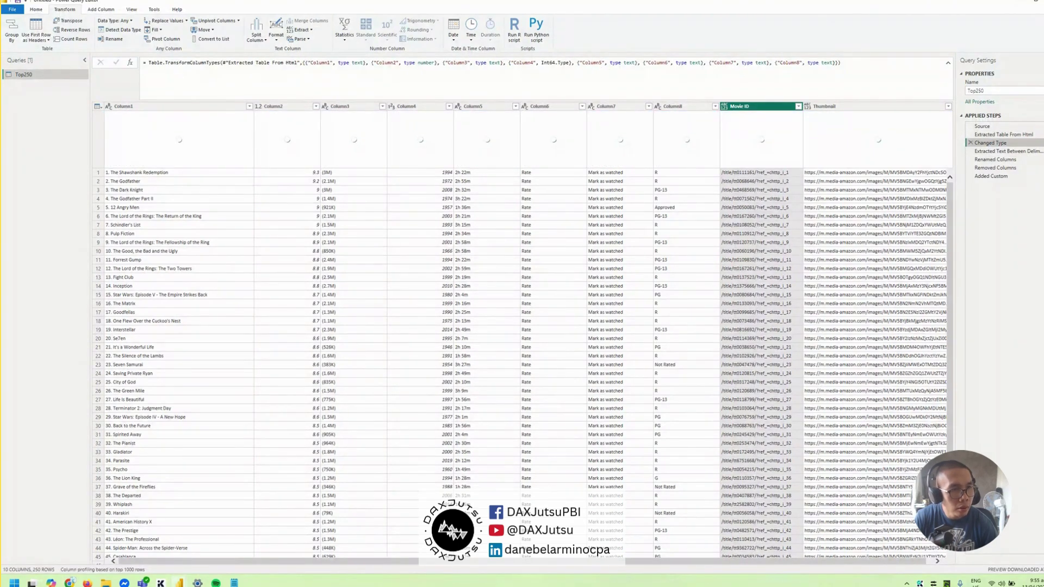
pyautogui.click(811, 109)
pyautogui.click(803, 108)
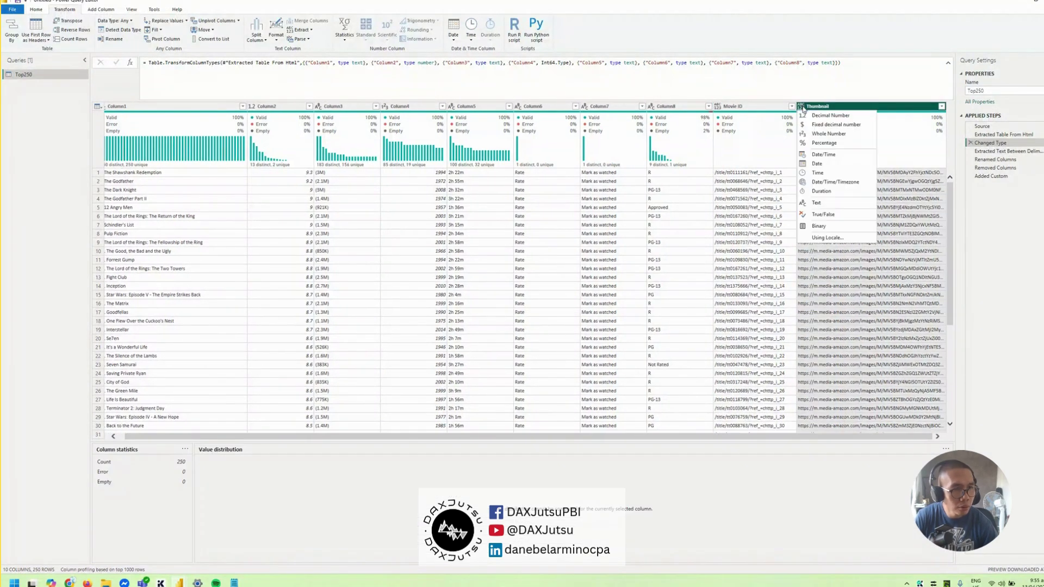
pyautogui.click(827, 202)
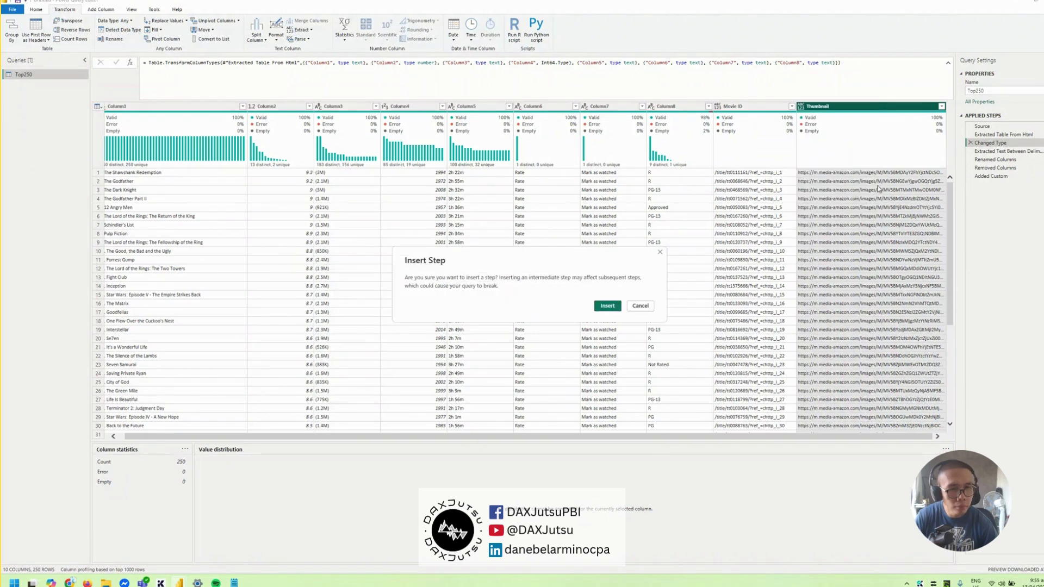
pyautogui.click(607, 305)
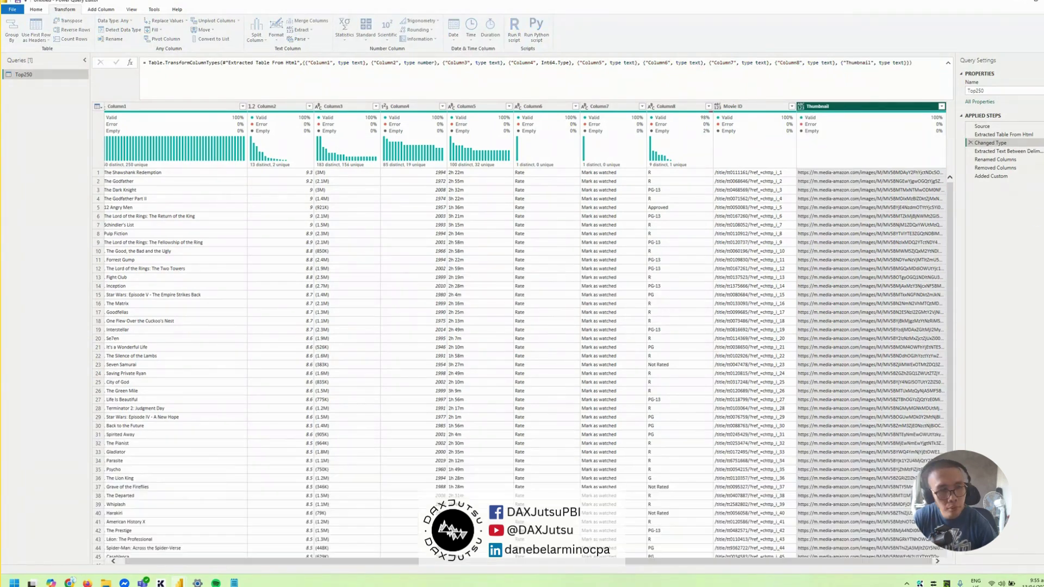
pyautogui.click(1014, 177)
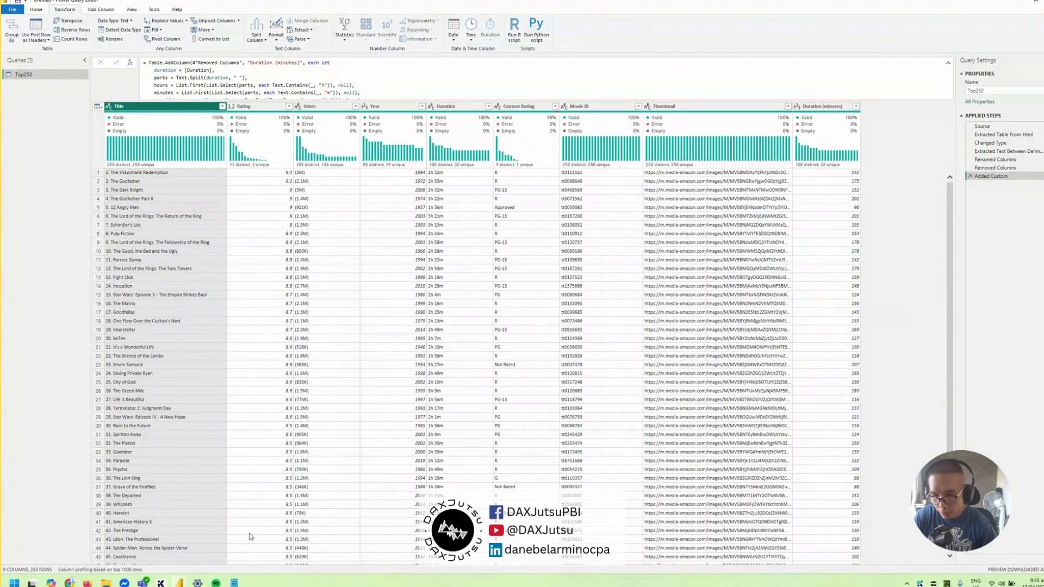
# Add a new column that extracts the text before the "." delimiter from the Title column
pyautogui.click(150, 109)
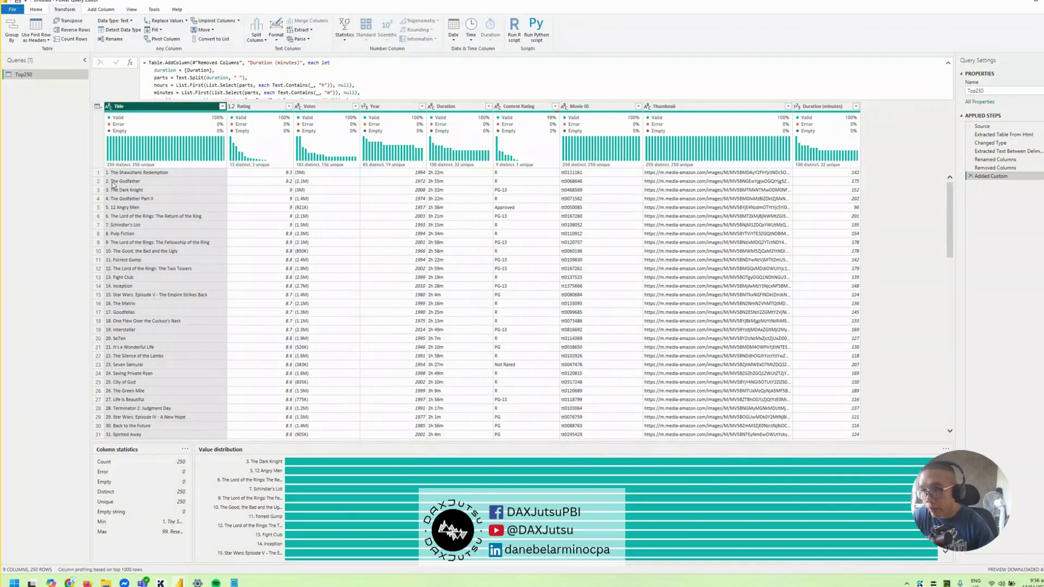
pyautogui.click(301, 29)
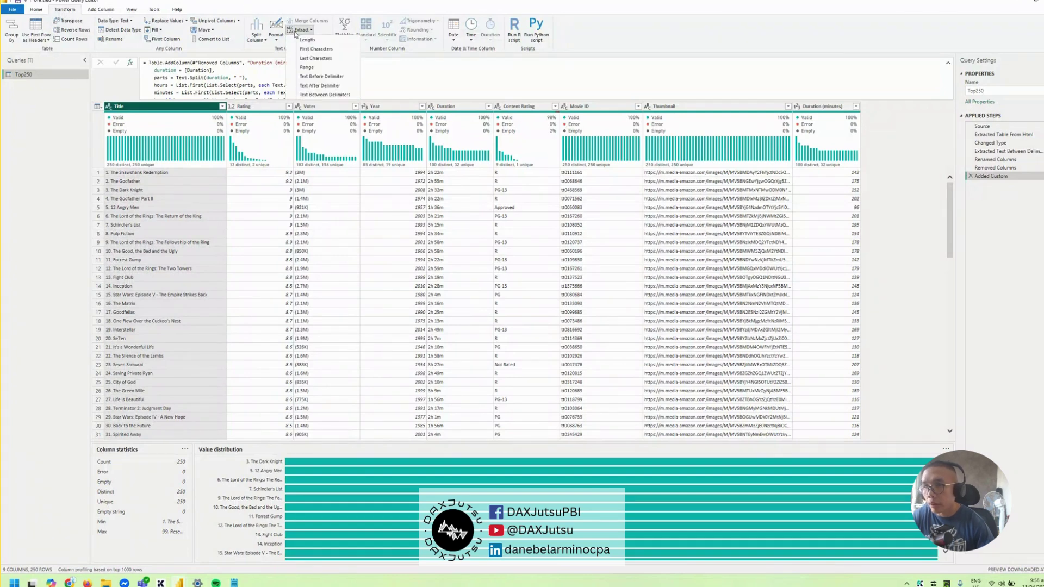
pyautogui.click(101, 9)
pyautogui.click(177, 30)
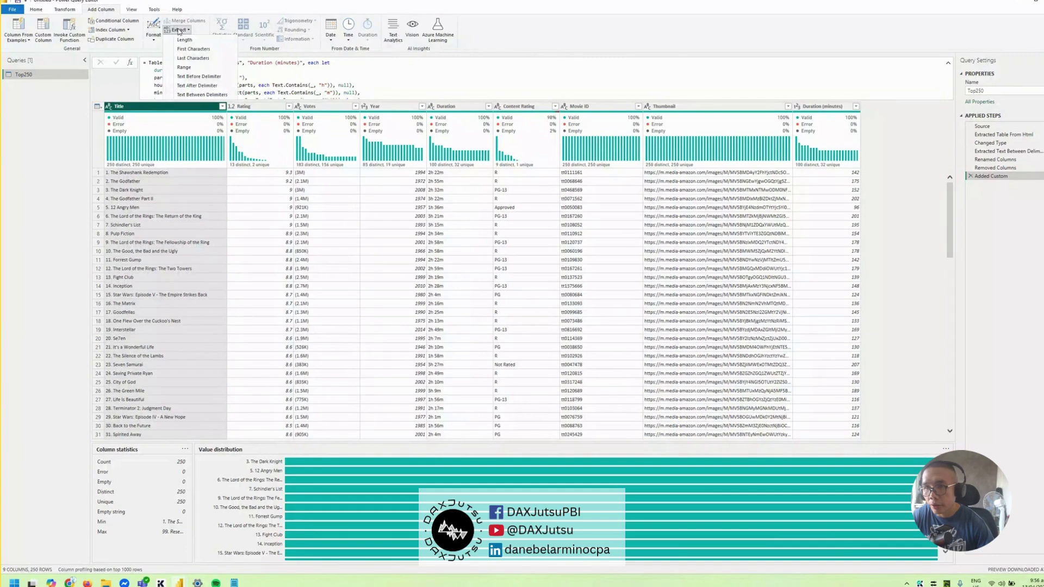
pyautogui.click(197, 78)
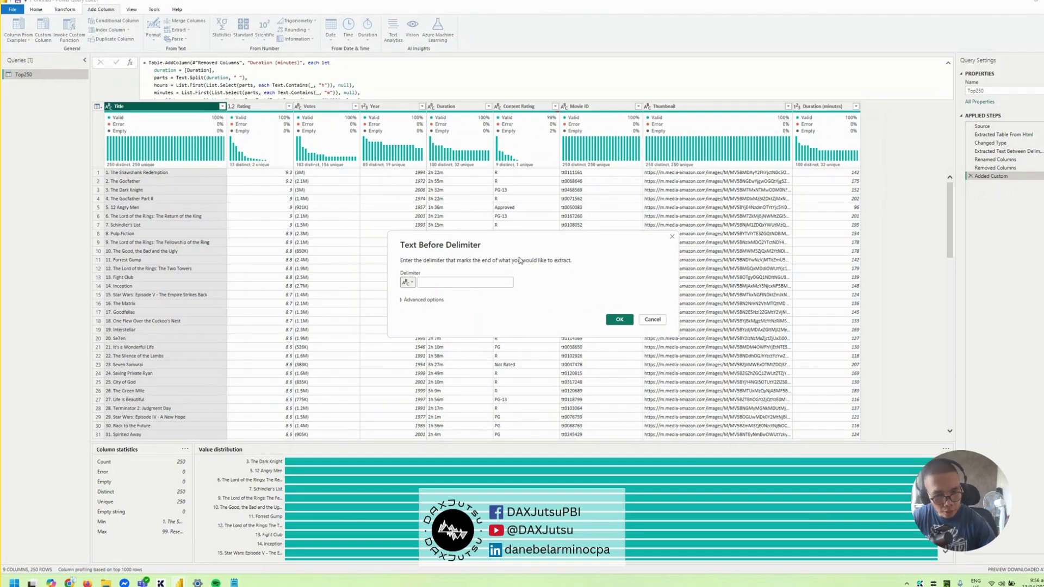
pyautogui.click(501, 281)
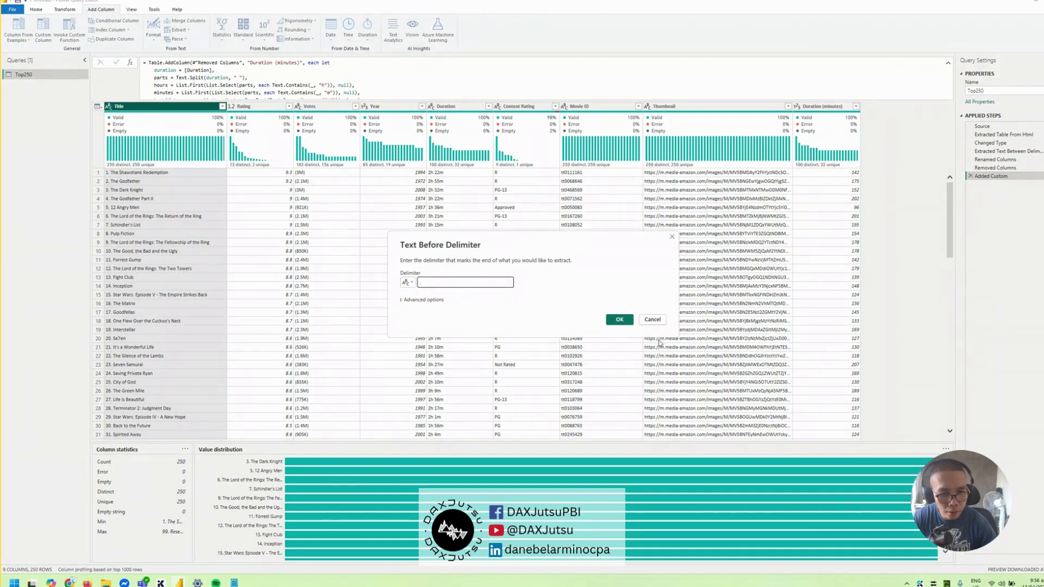
pyautogui.click(619, 319)
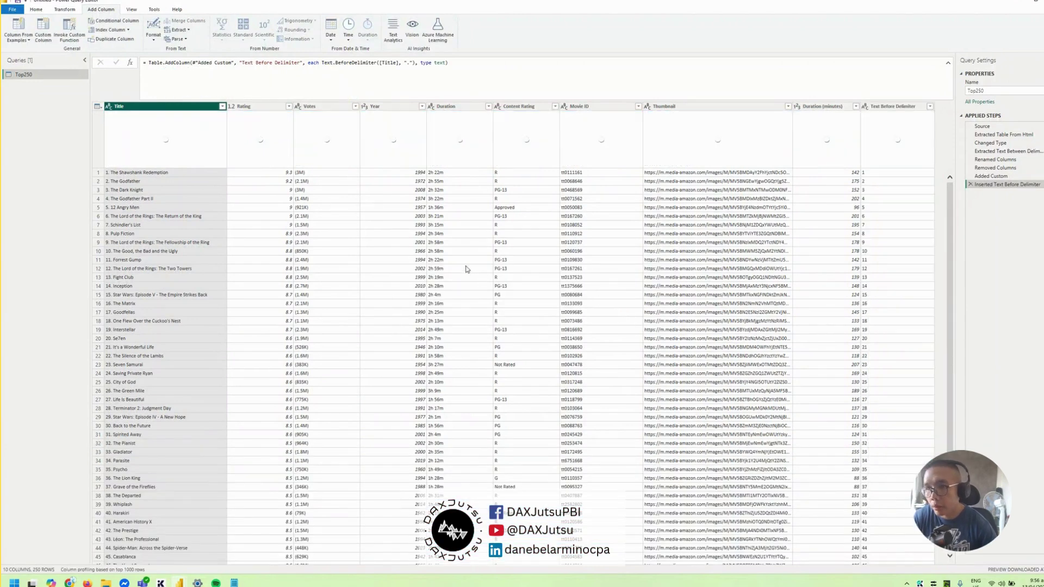
# Rename the extracted column to Rank within its formula and set its data type to Whole Number
pyautogui.click(889, 107)
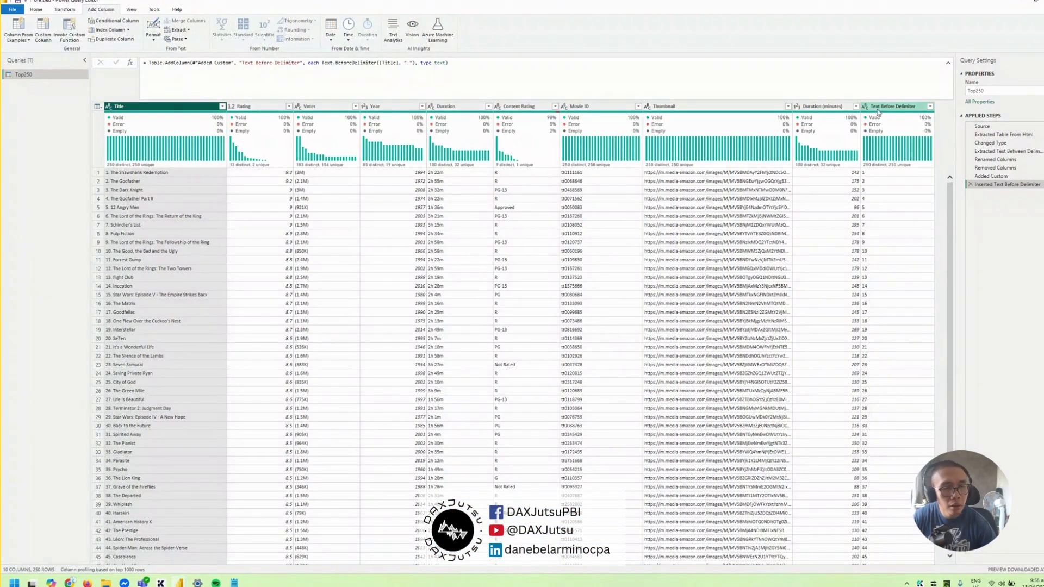
pyautogui.moveTo(243, 63); pyautogui.dragTo(297, 63)
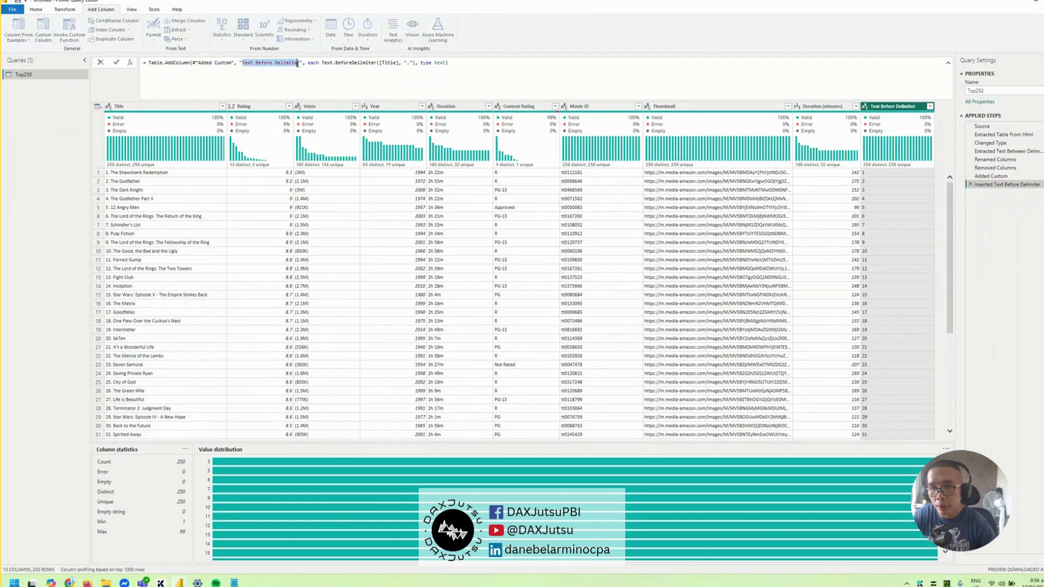
pyautogui.write('Rank')
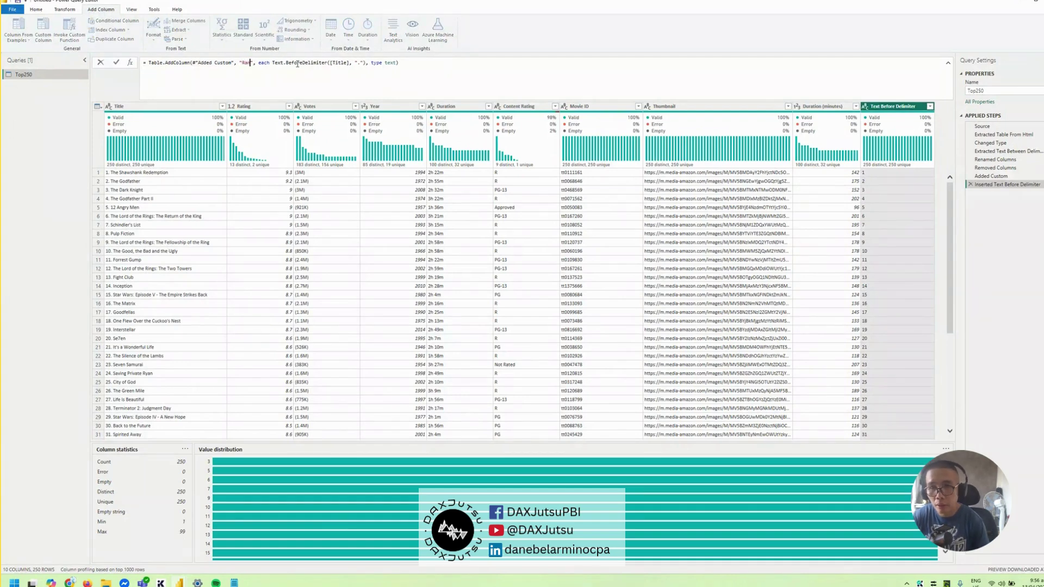
pyautogui.press('Return')
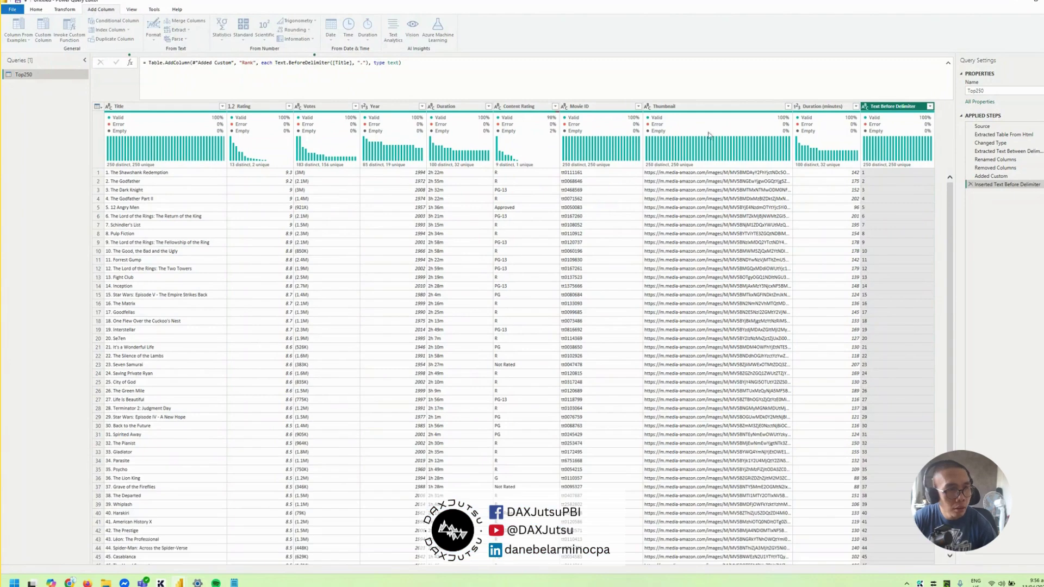
pyautogui.click(864, 106)
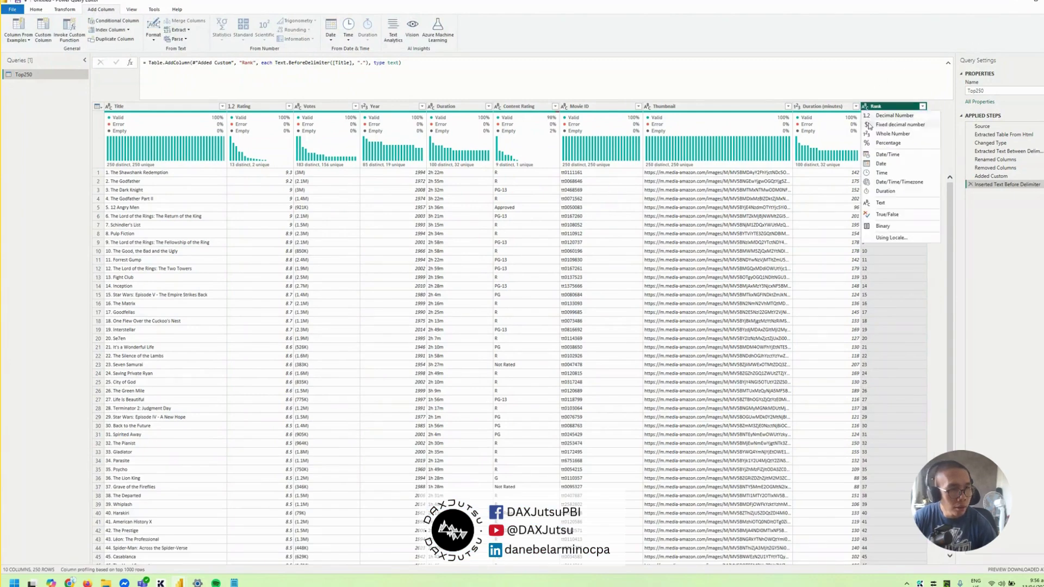
pyautogui.click(890, 134)
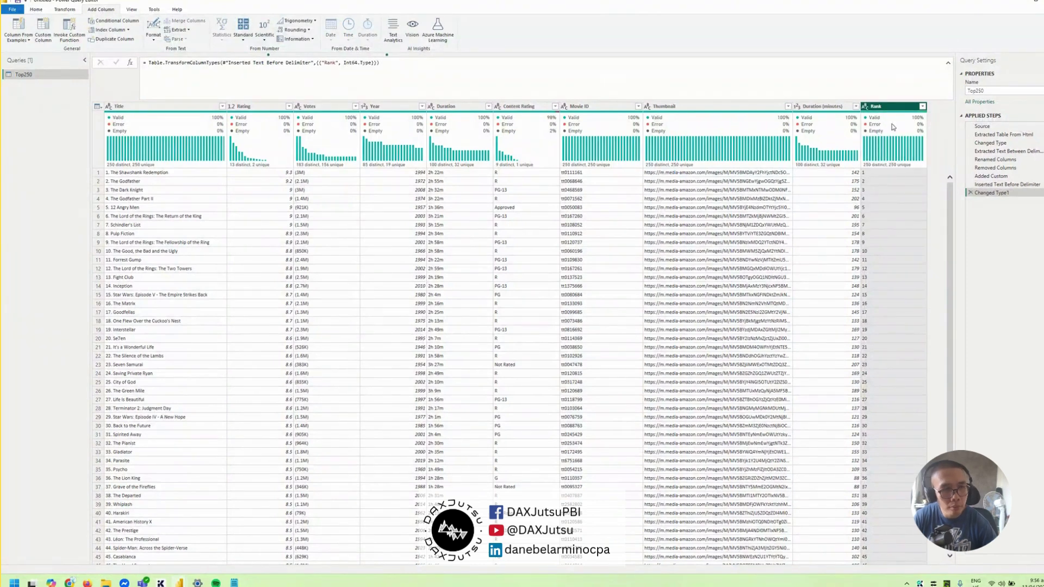
# Transform the Title column in place to keep only the text after the ". " delimiter
pyautogui.click(176, 109)
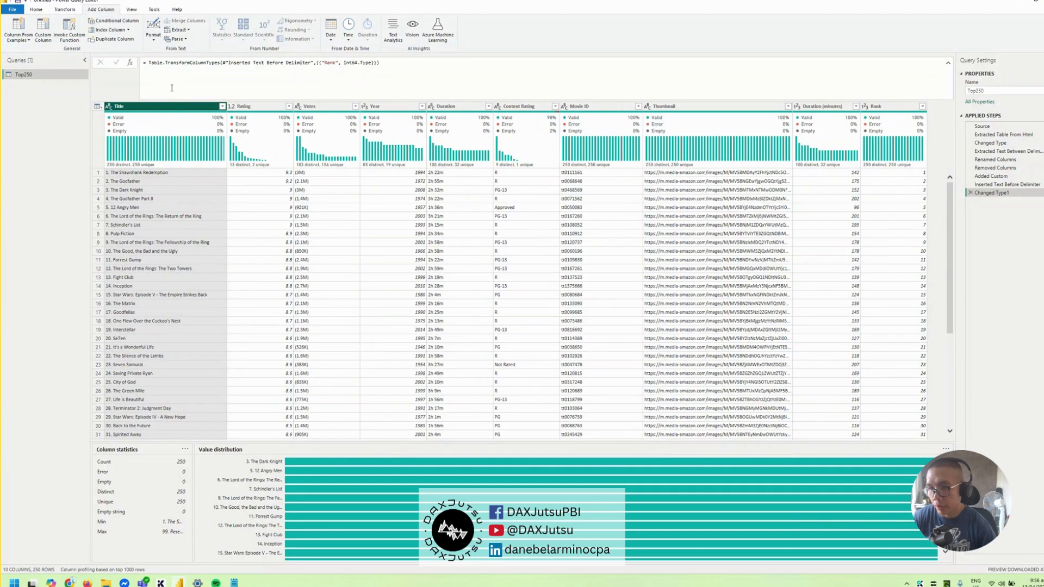
pyautogui.click(184, 31)
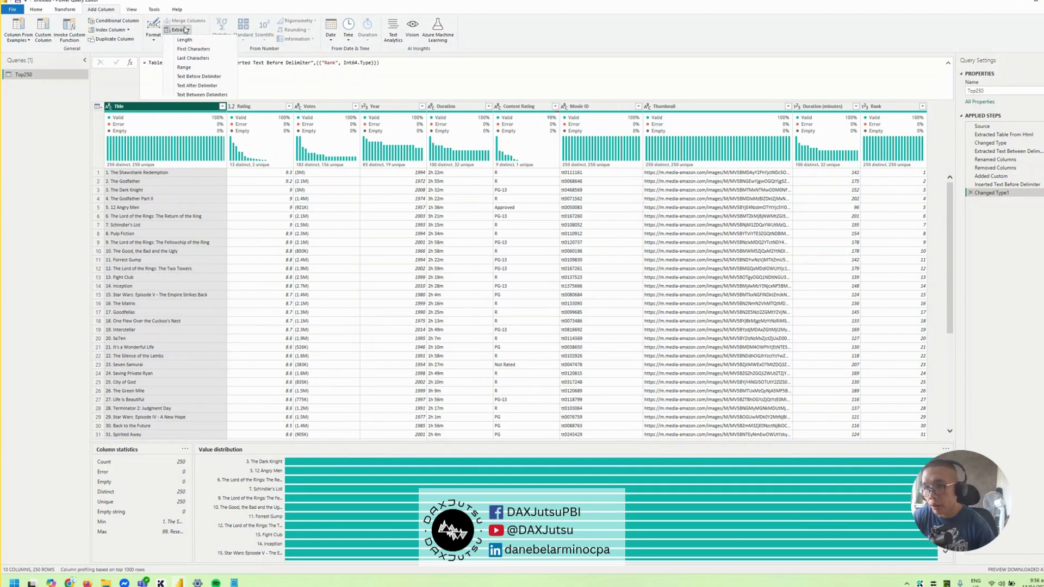
pyautogui.click(215, 85)
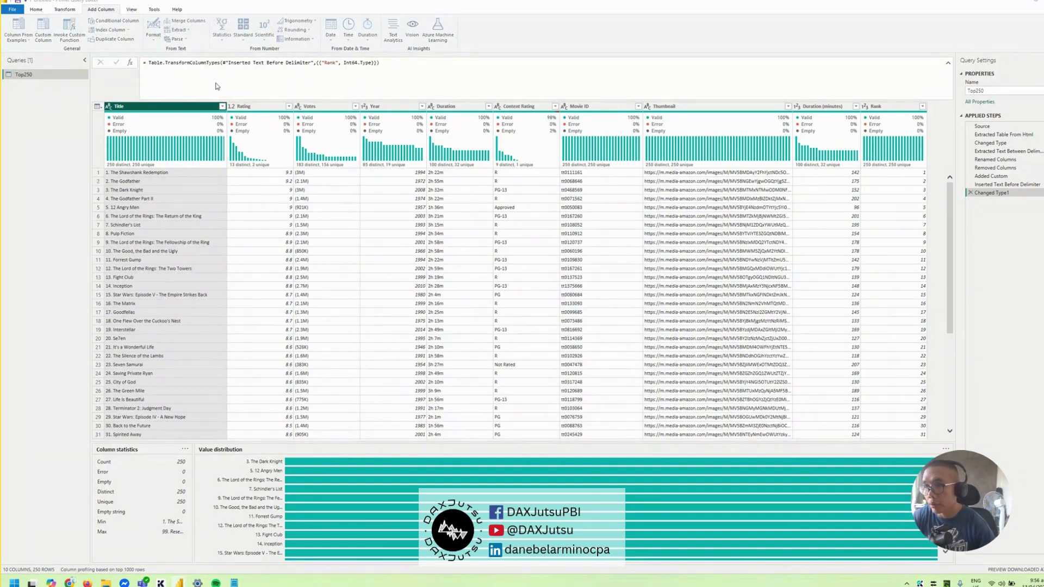
pyautogui.click(64, 9)
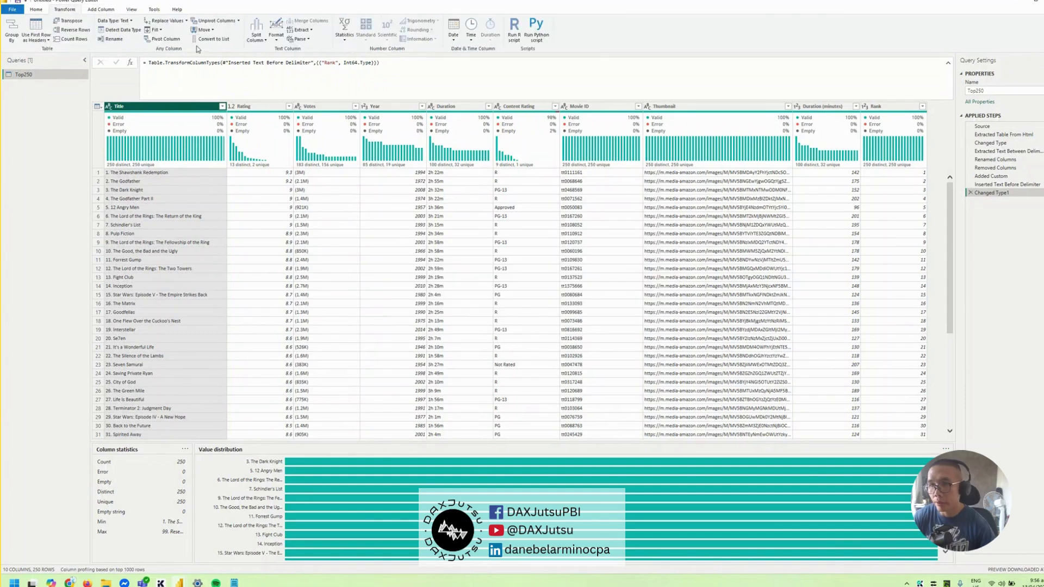
pyautogui.click(305, 30)
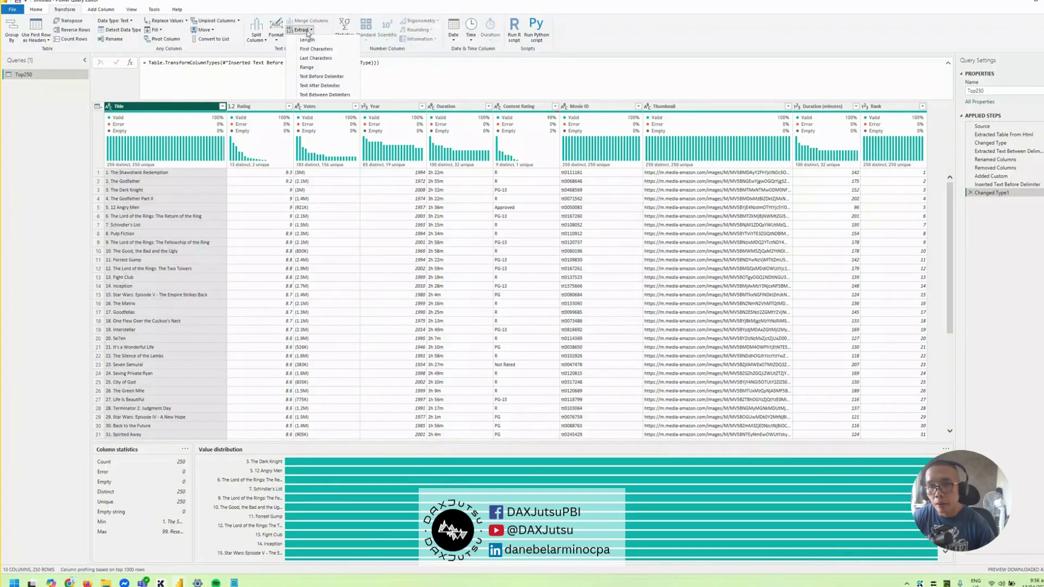
pyautogui.click(319, 85)
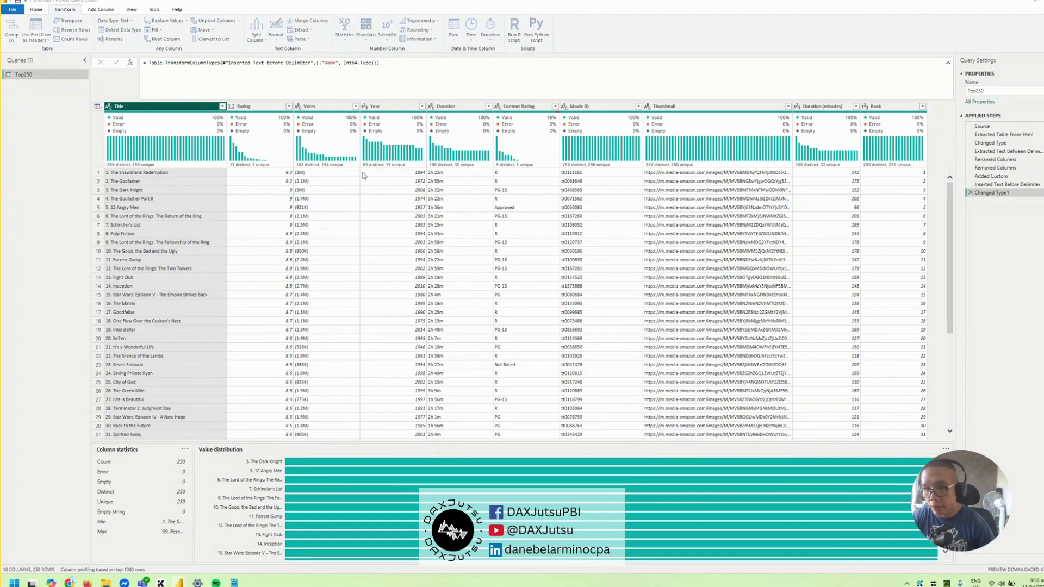
pyautogui.click(449, 282)
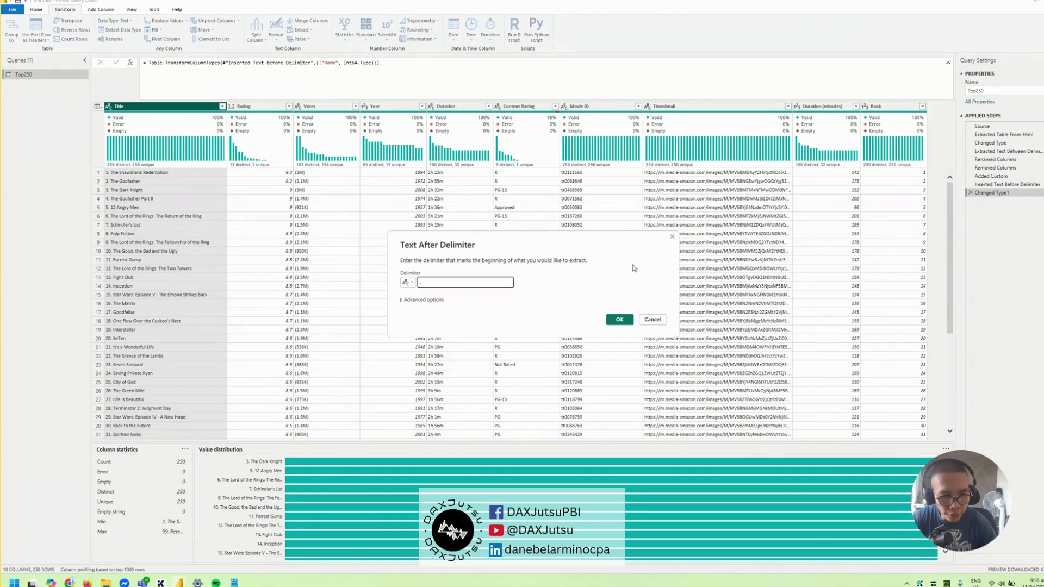
pyautogui.click(619, 319)
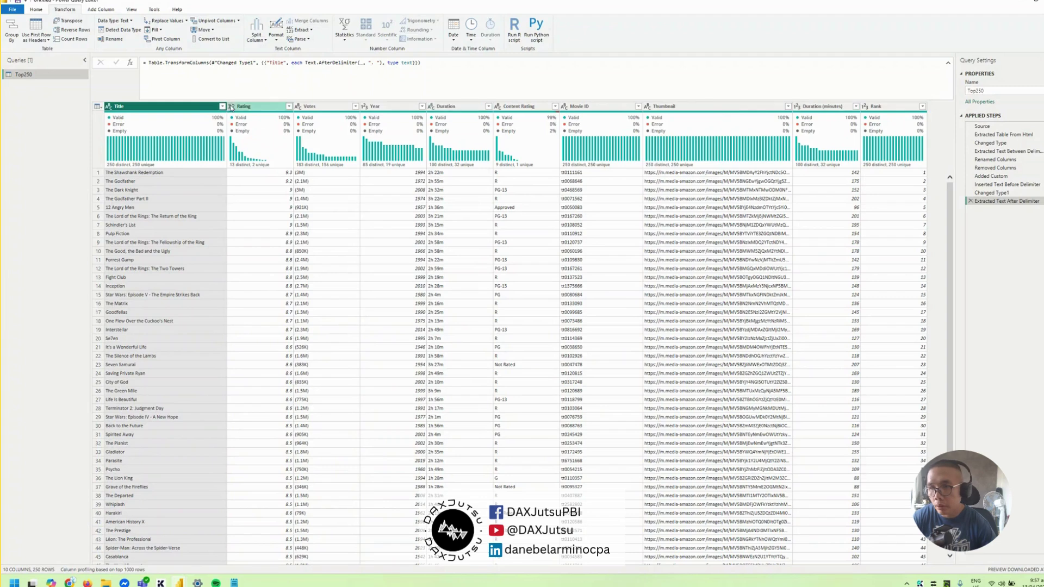
# Move the Rank column in front of Title, then close the query editor and apply the changes to the report
pyautogui.moveTo(900, 107); pyautogui.dragTo(147, 110)
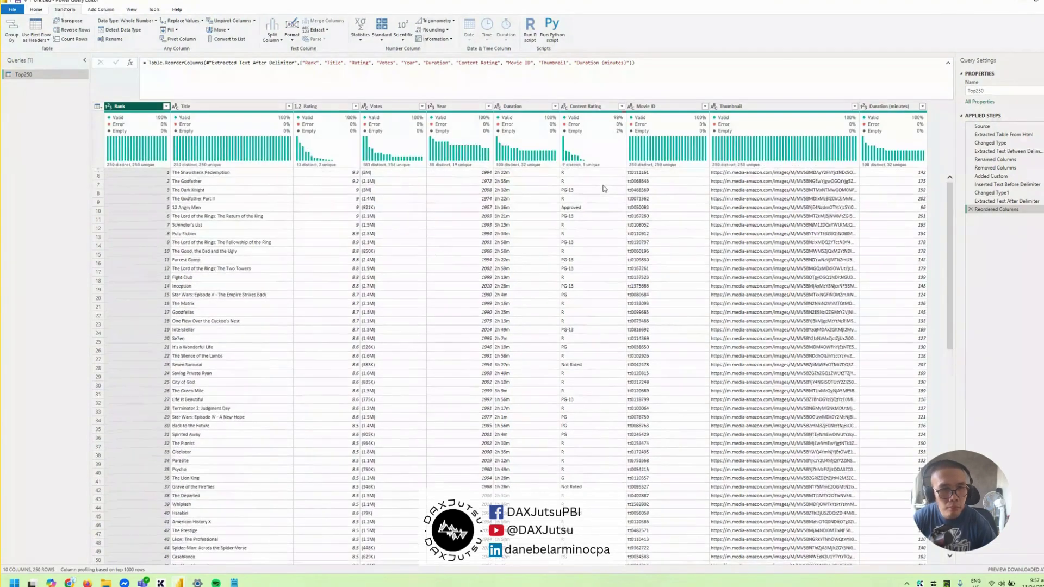
pyautogui.click(36, 9)
pyautogui.click(12, 40)
pyautogui.click(24, 58)
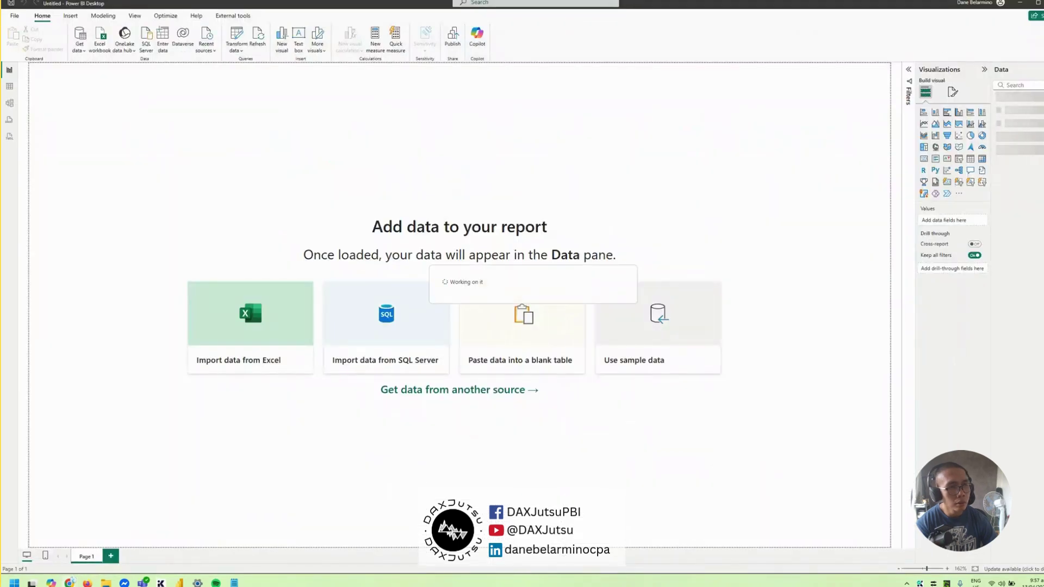
# Set the data category of the Top250 table's Thumbnail column to Image URL
pyautogui.click(999, 100)
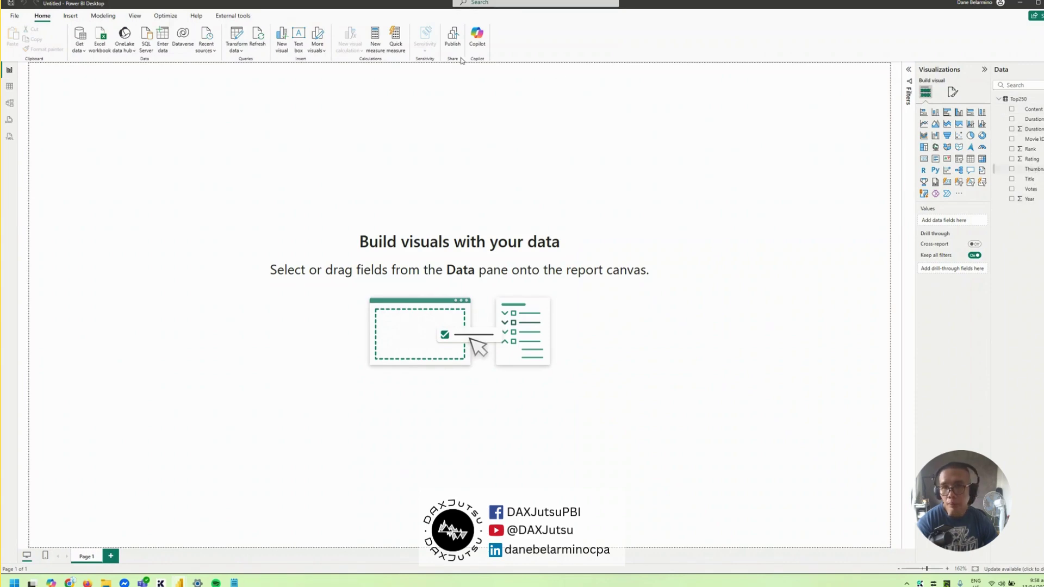
pyautogui.click(1031, 169)
pyautogui.click(287, 46)
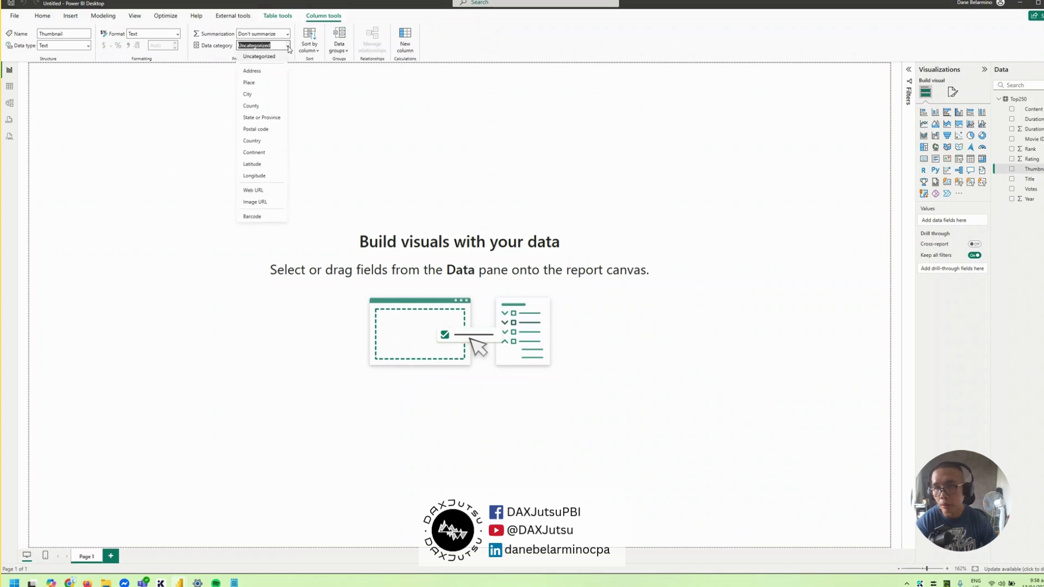
pyautogui.click(256, 201)
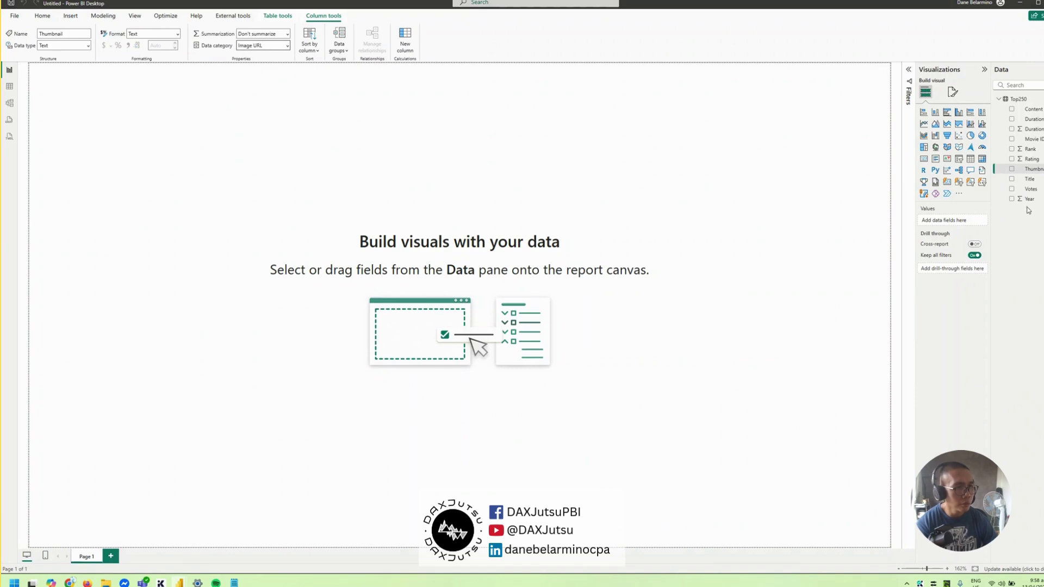
# Set the summarization of the Top250 table's Rank and Year columns to None together in the model view
pyautogui.click(1028, 149)
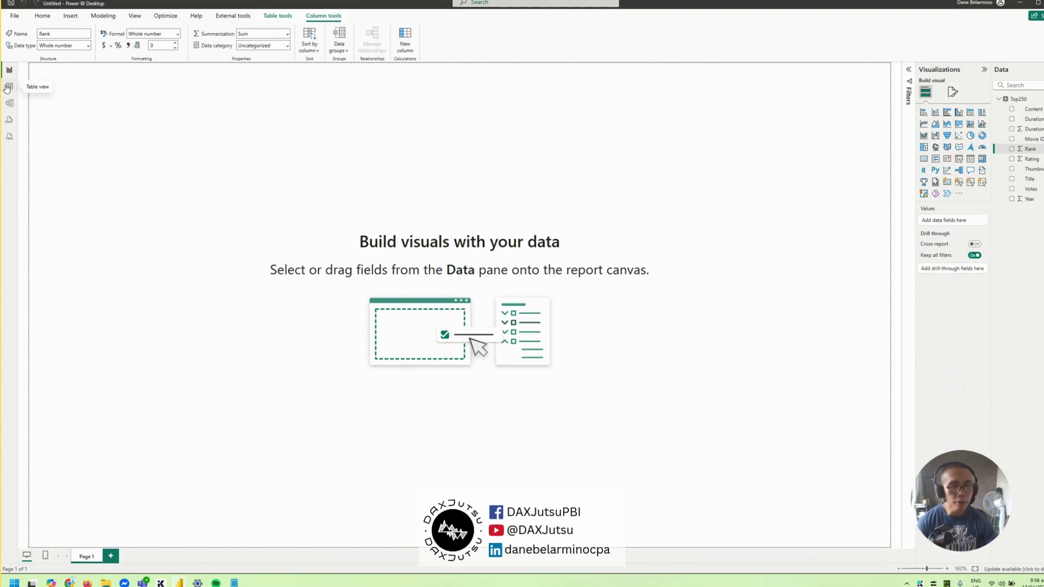
pyautogui.click(9, 102)
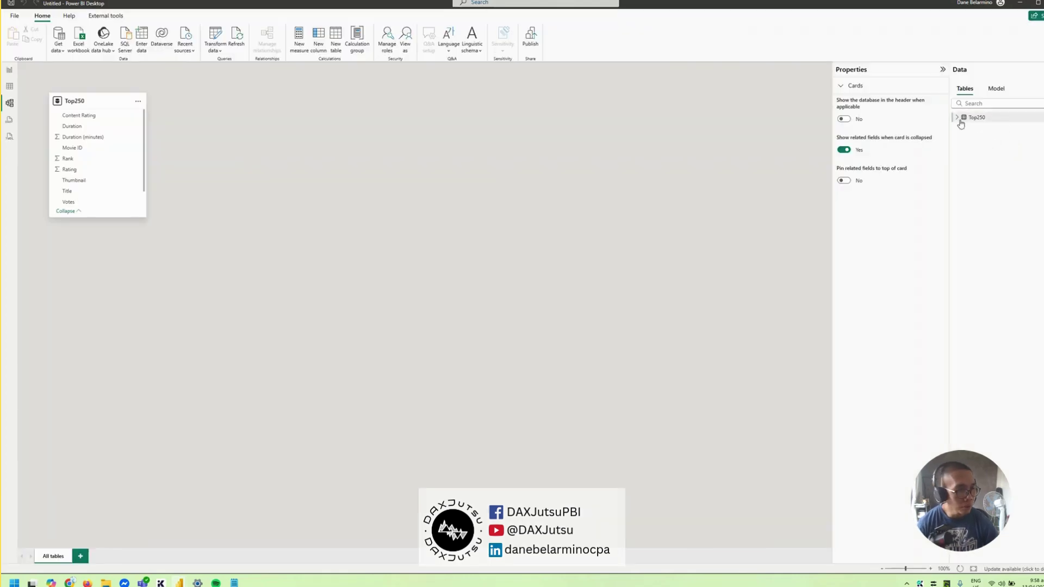
pyautogui.click(960, 122)
pyautogui.click(987, 218)
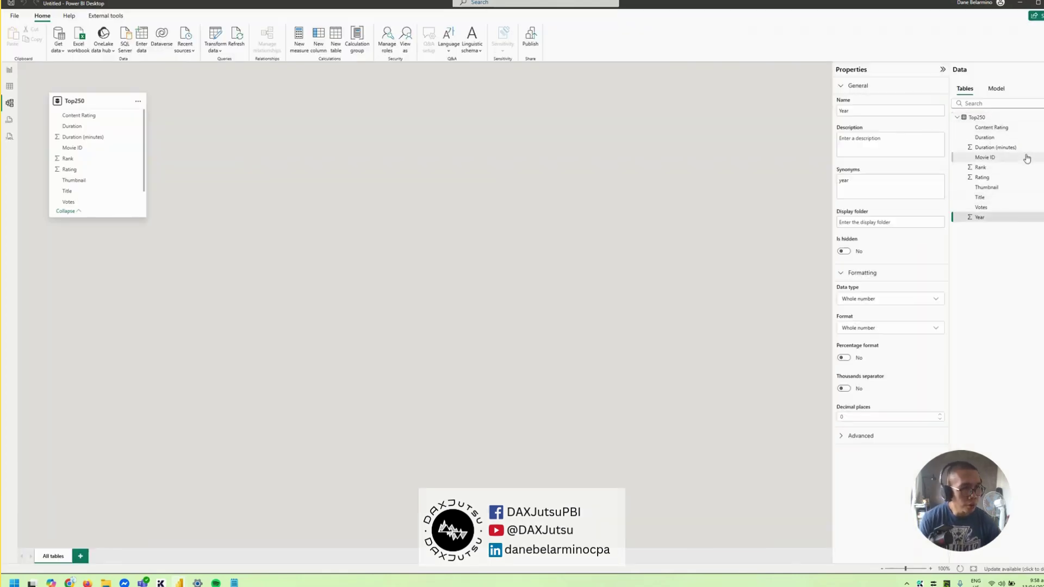
pyautogui.keyDown('ctrl'); pyautogui.click(981, 168); pyautogui.keyUp('ctrl')
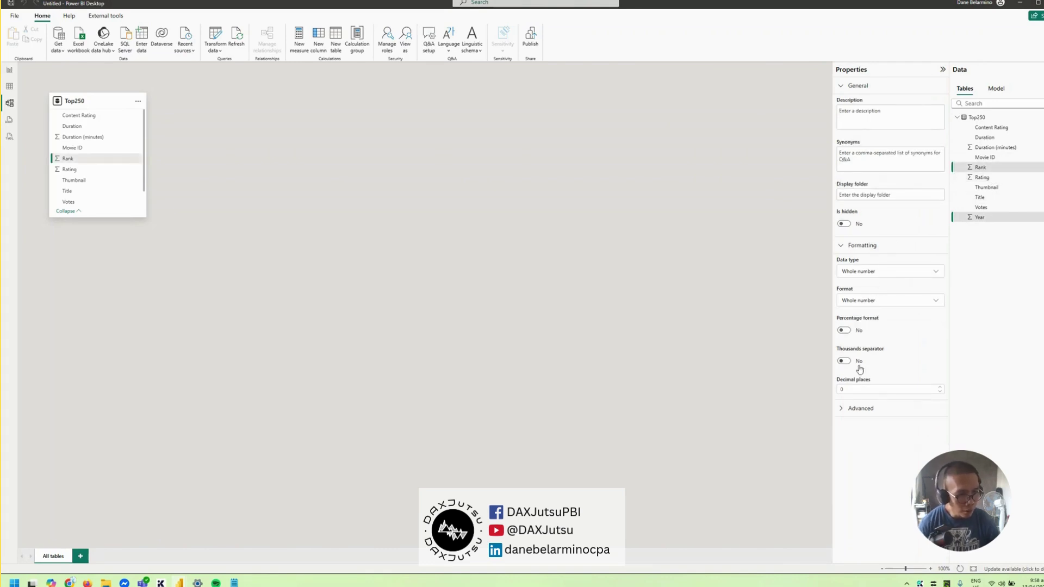
pyautogui.click(857, 414)
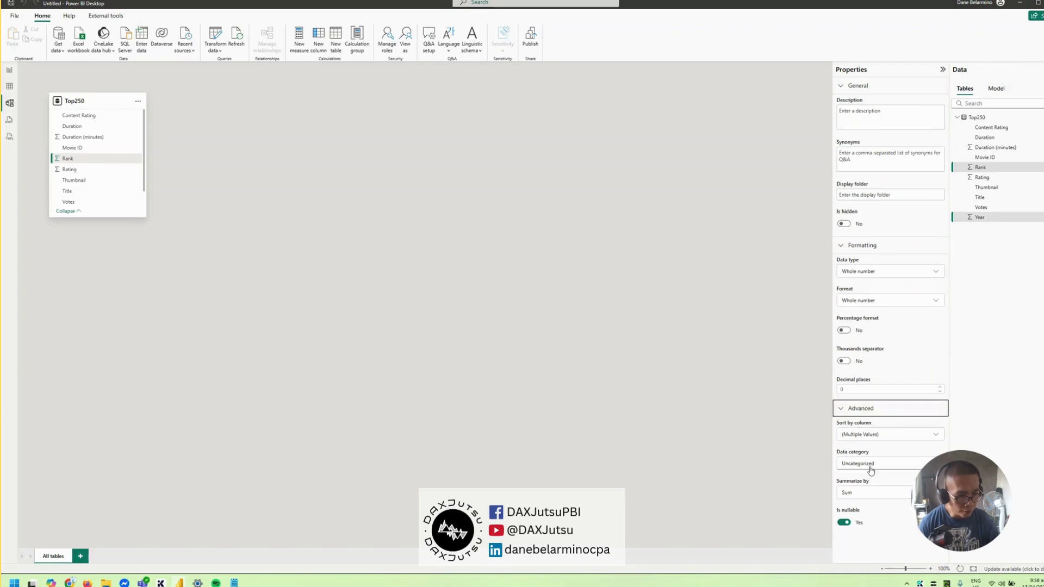
pyautogui.click(870, 492)
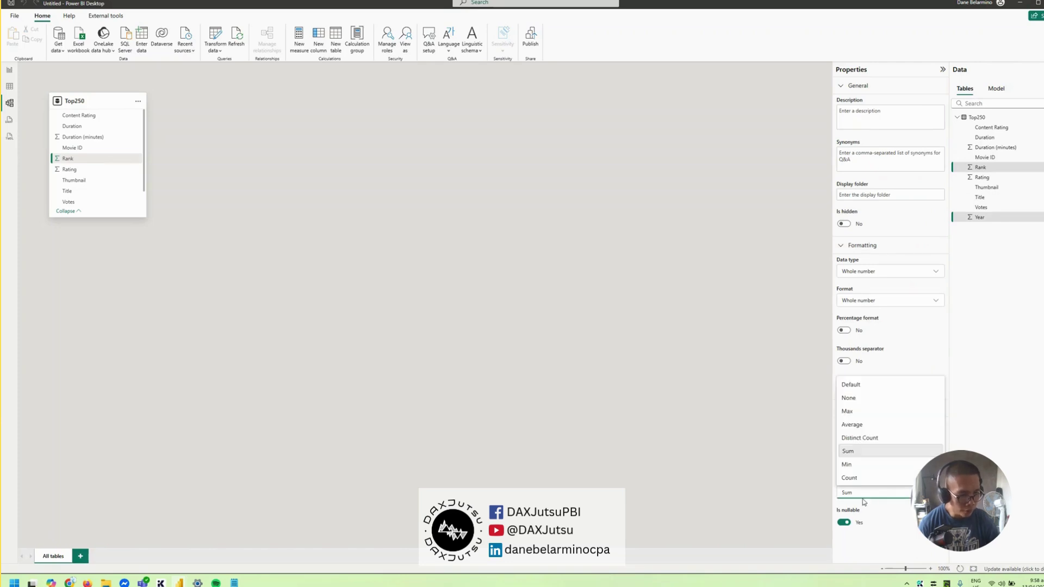
pyautogui.click(855, 398)
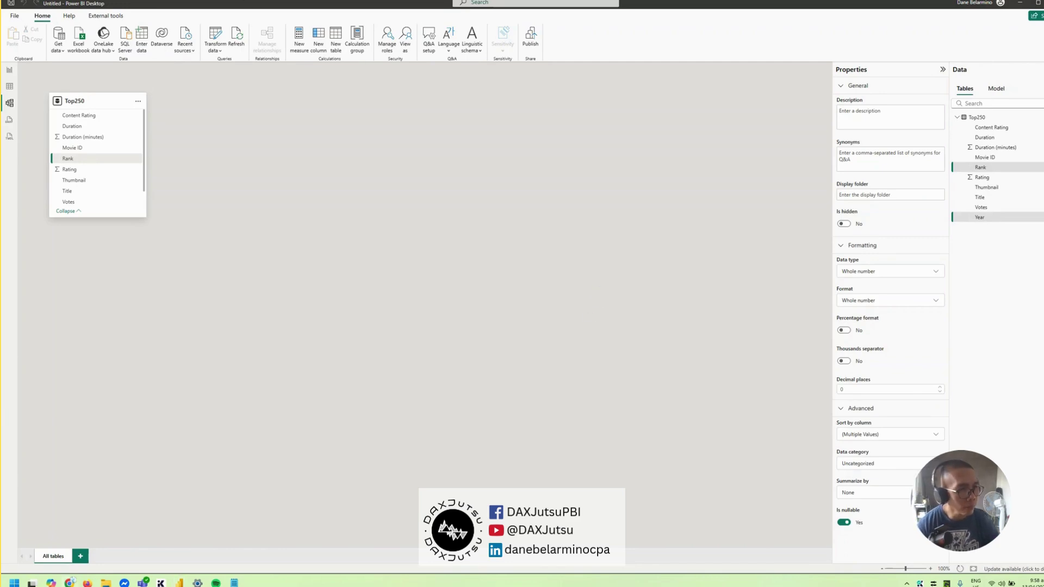
# Build a table visual on the report page with the Rank, Title and Thumbnail columns, and enlarge it
pyautogui.click(10, 70)
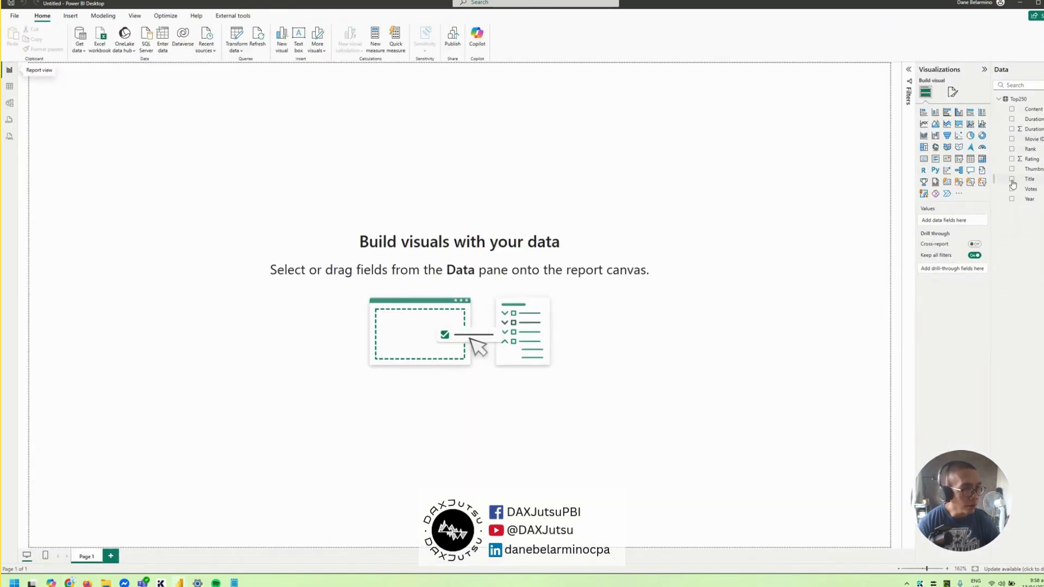
pyautogui.click(1012, 149)
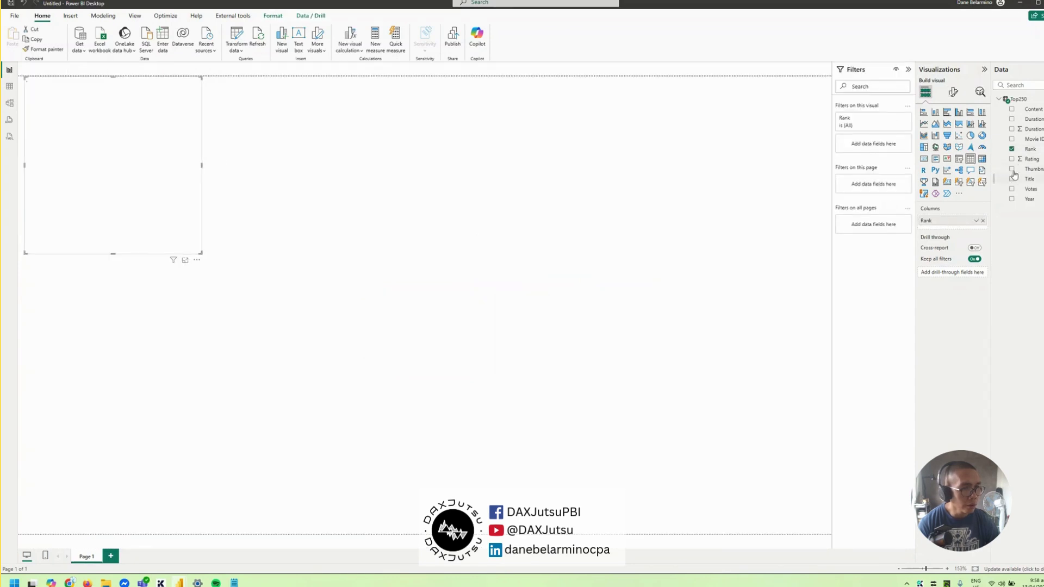
pyautogui.click(1011, 180)
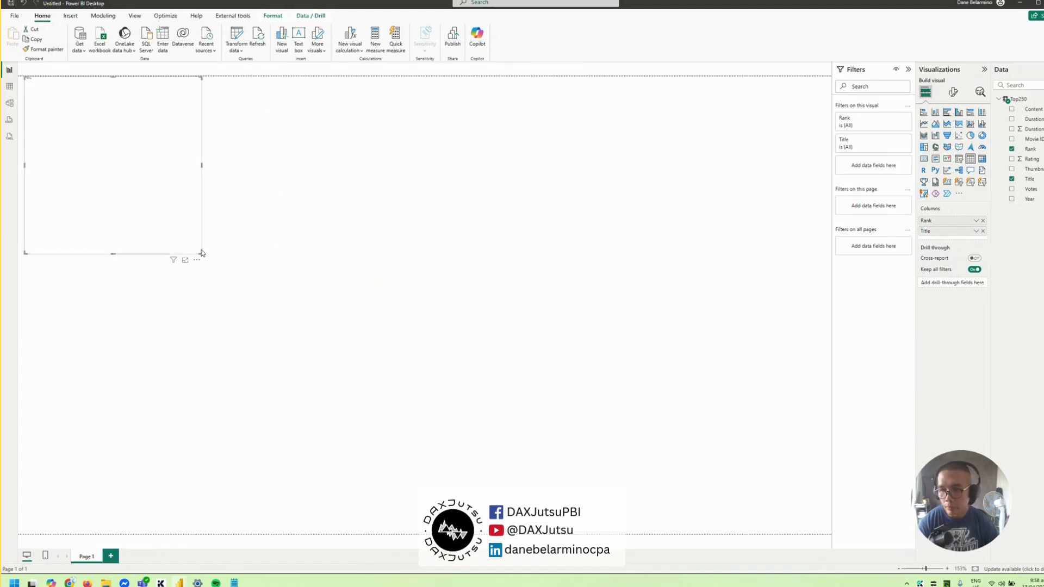
pyautogui.moveTo(201, 252); pyautogui.dragTo(378, 444)
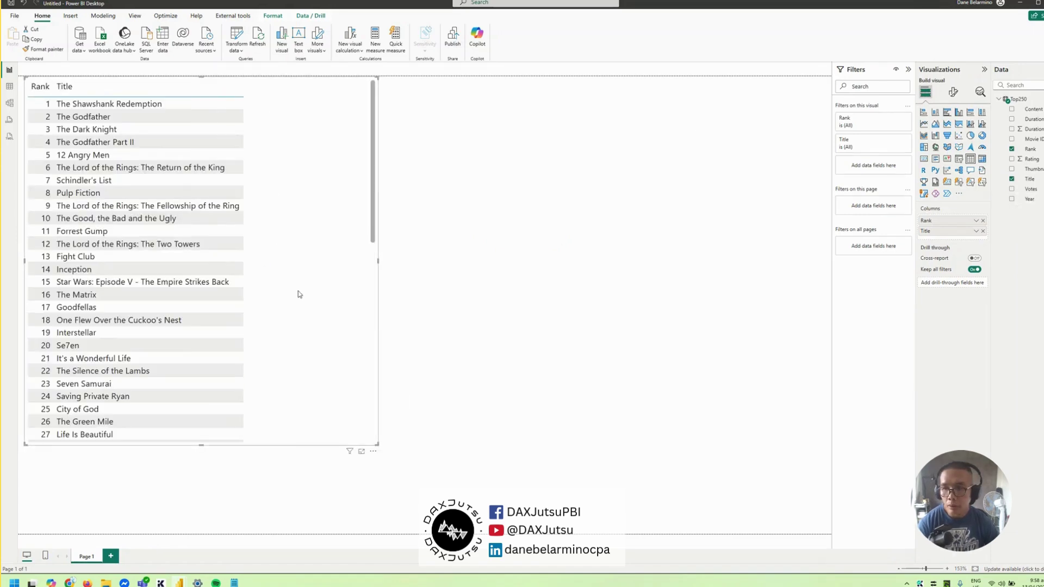
pyautogui.click(1012, 169)
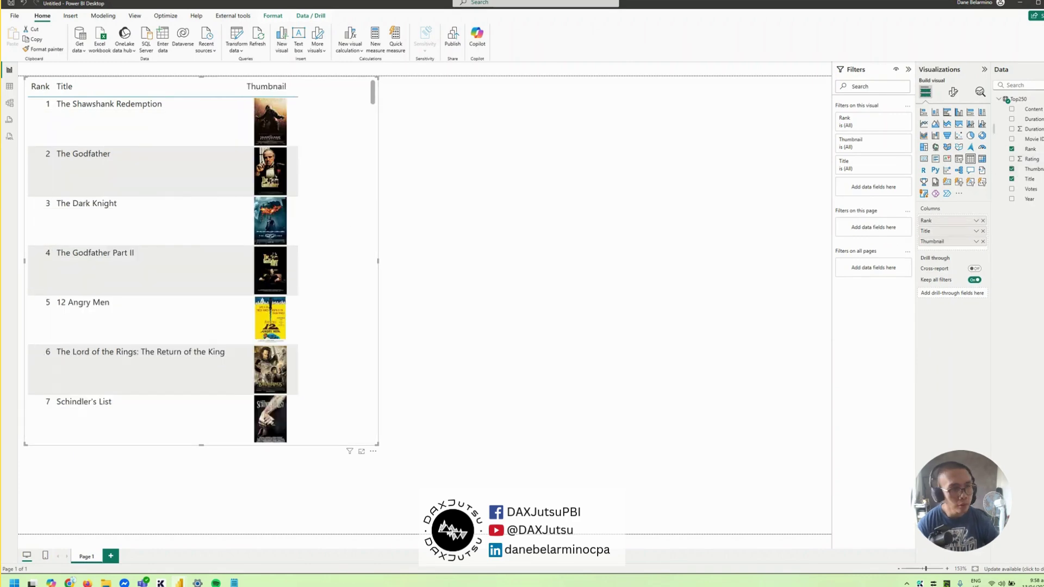
# Add Rating to the table visual without summarization and place it between Title and Thumbnail
pyautogui.moveTo(1021, 160); pyautogui.dragTo(975, 234)
pyautogui.click(976, 231)
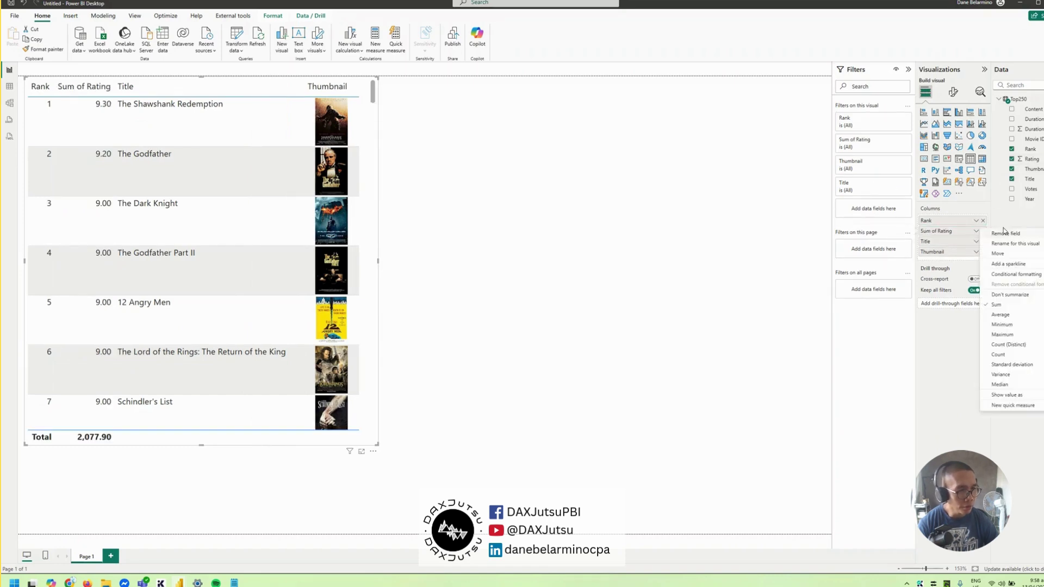
pyautogui.click(1009, 294)
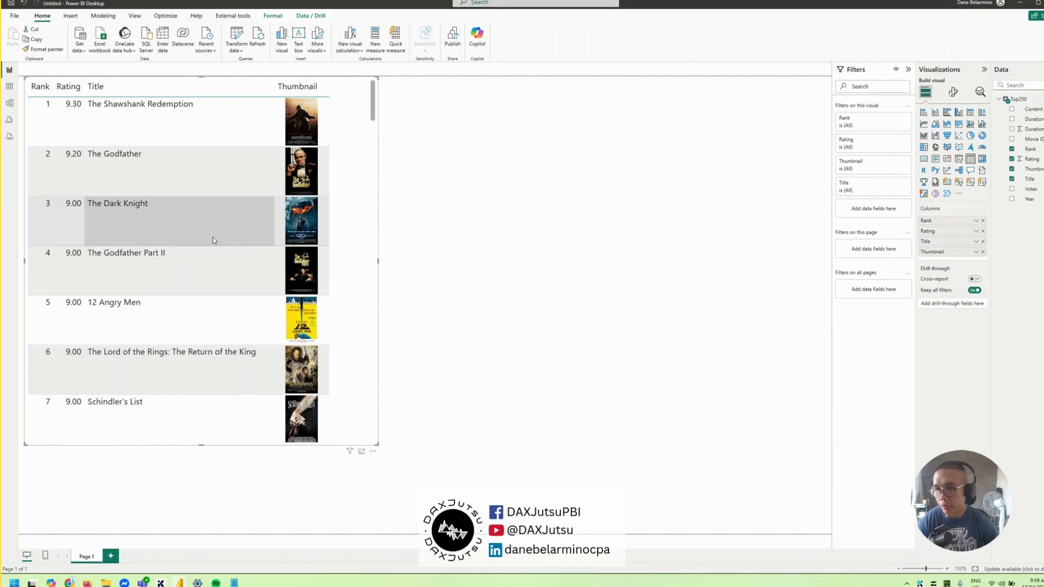
pyautogui.moveTo(936, 233); pyautogui.dragTo(937, 246)
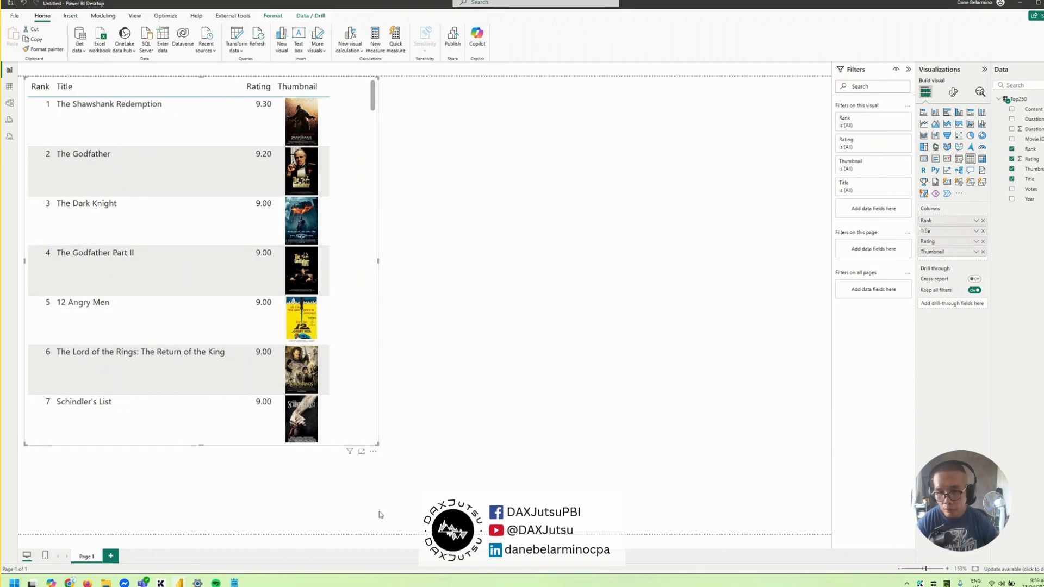
# Add Year between Title and Rating in the table visual, and enlarge the visual to nearly the full page height
pyautogui.moveTo(378, 449); pyautogui.dragTo(405, 448)
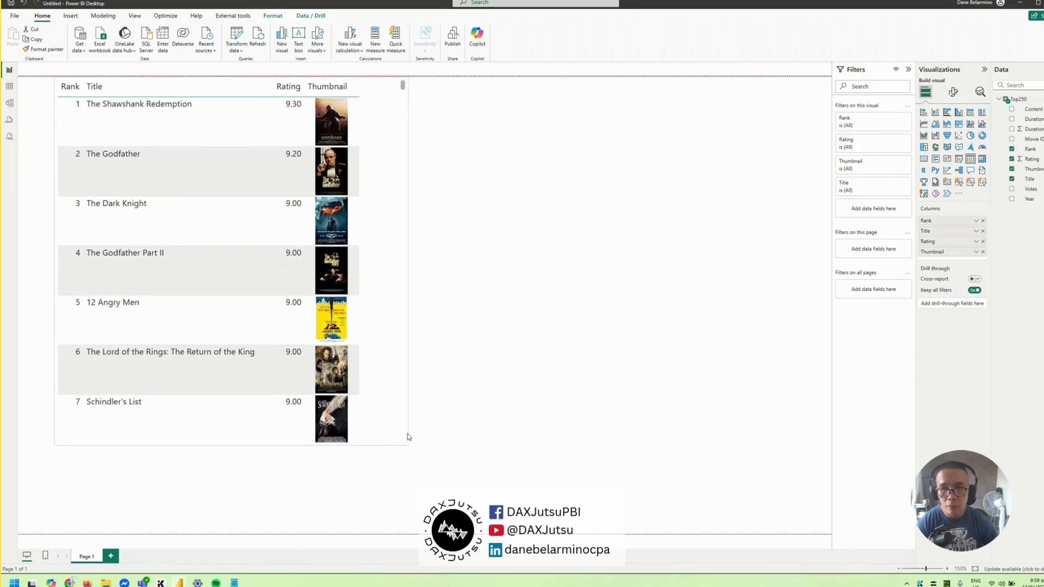
pyautogui.moveTo(1022, 199); pyautogui.dragTo(984, 239)
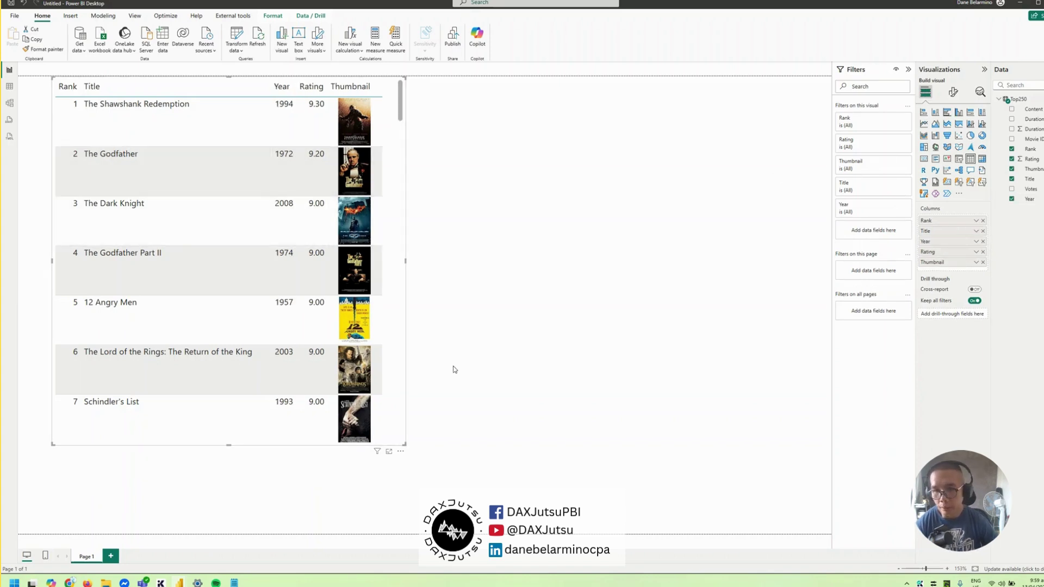
pyautogui.moveTo(405, 448); pyautogui.dragTo(592, 528)
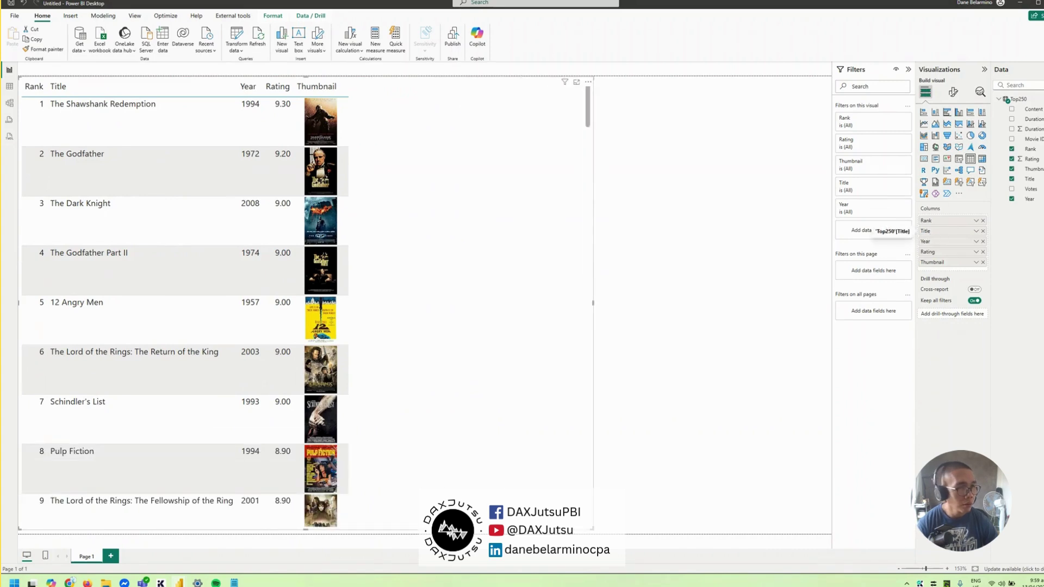
# Add Duration (minutes) without summarization, Votes and Content Rating as further columns of the table visual
pyautogui.click(1011, 129)
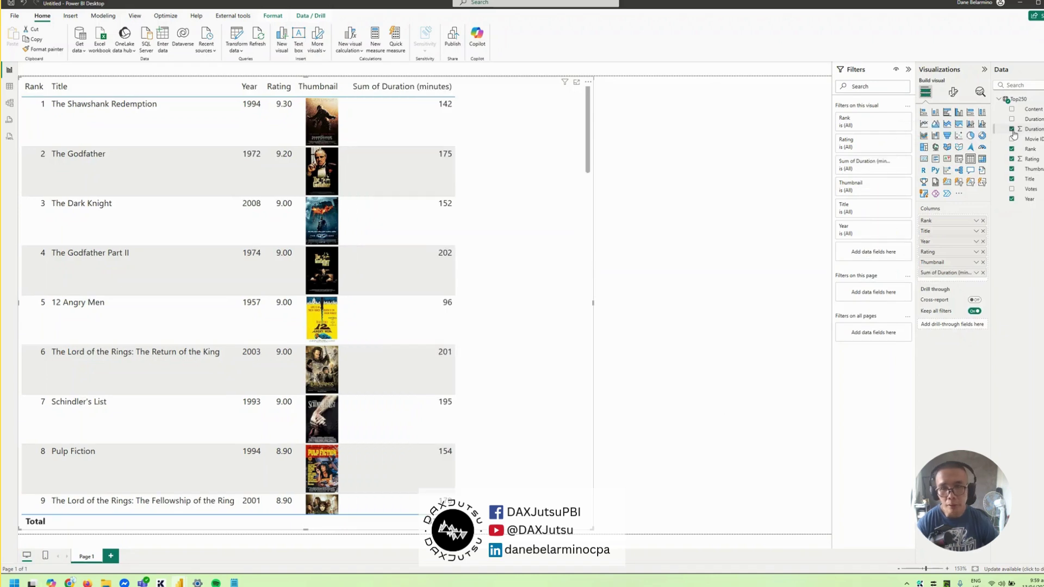
pyautogui.click(976, 272)
pyautogui.click(999, 337)
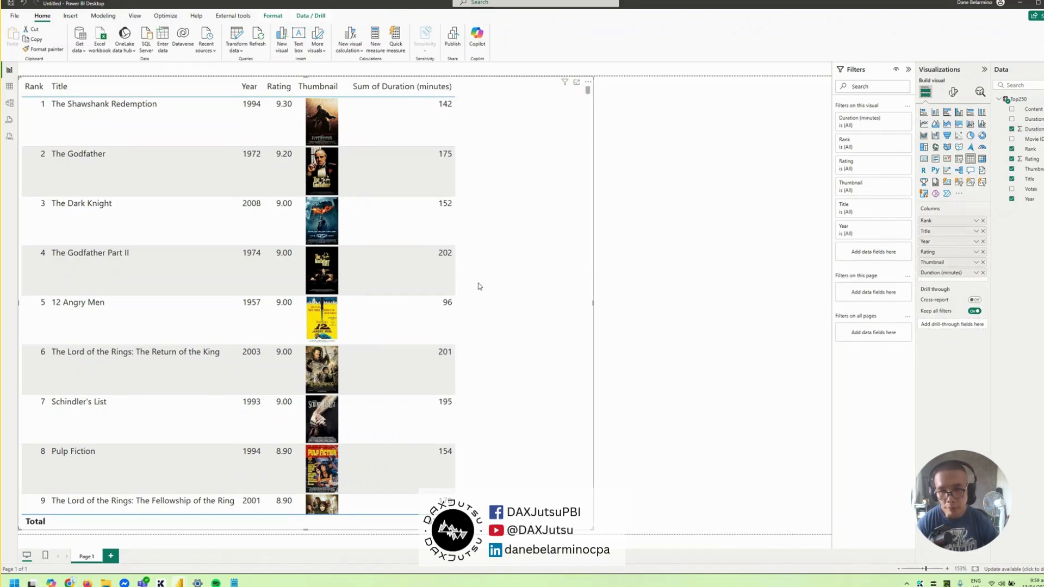
pyautogui.click(1012, 189)
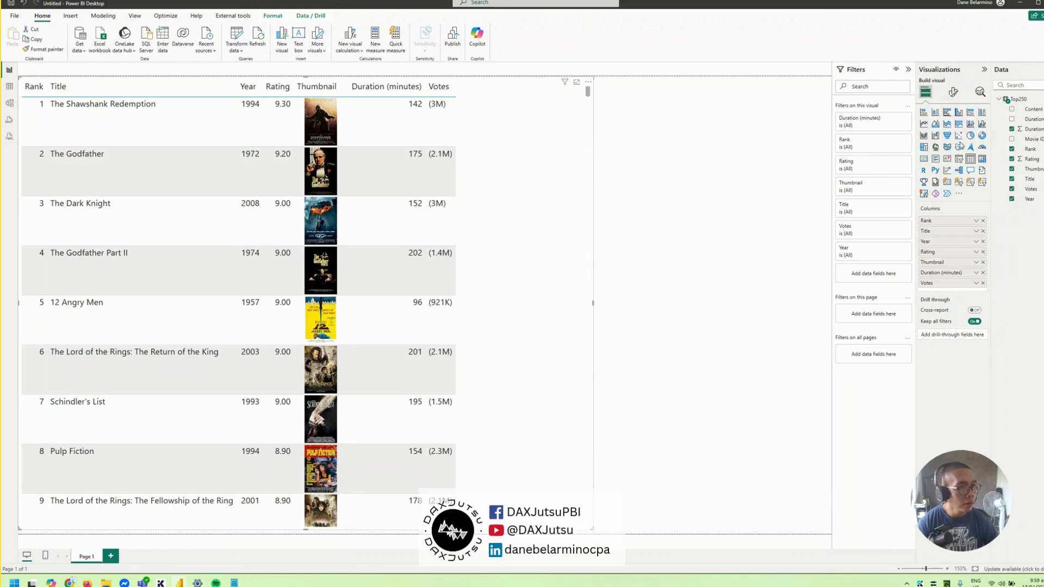
pyautogui.click(1012, 109)
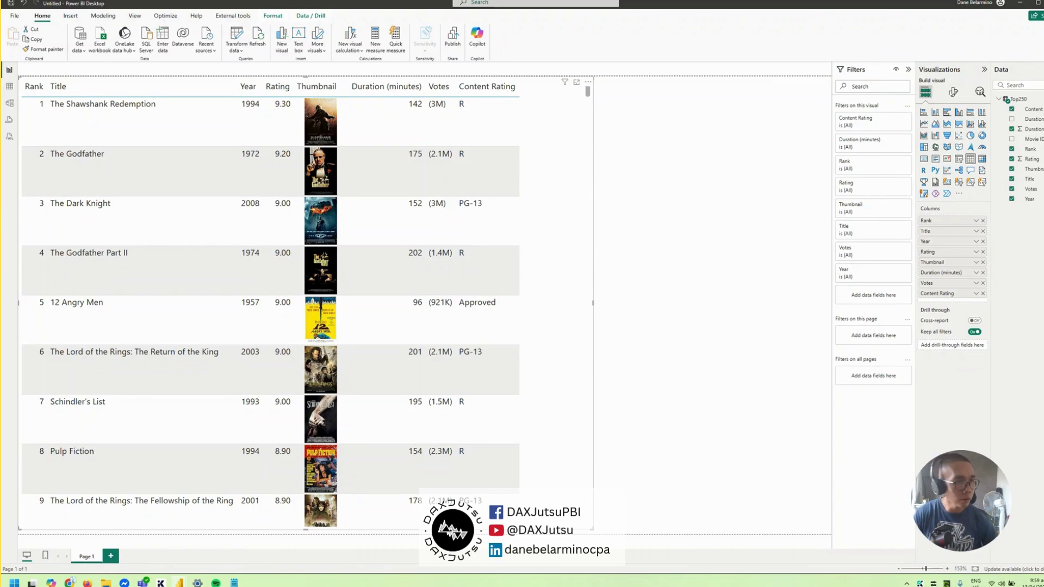
# Switch to the browser, copy the full URL of The Shawshank Redemption's IMDb page, and return to Power BI
pyautogui.click(1035, 140)
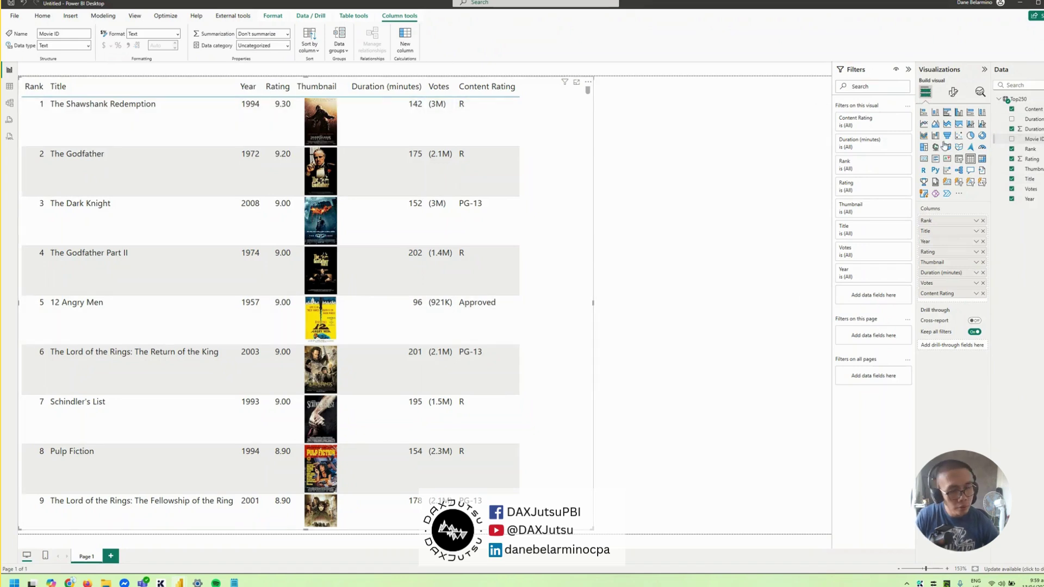
pyautogui.moveTo(69, 582)
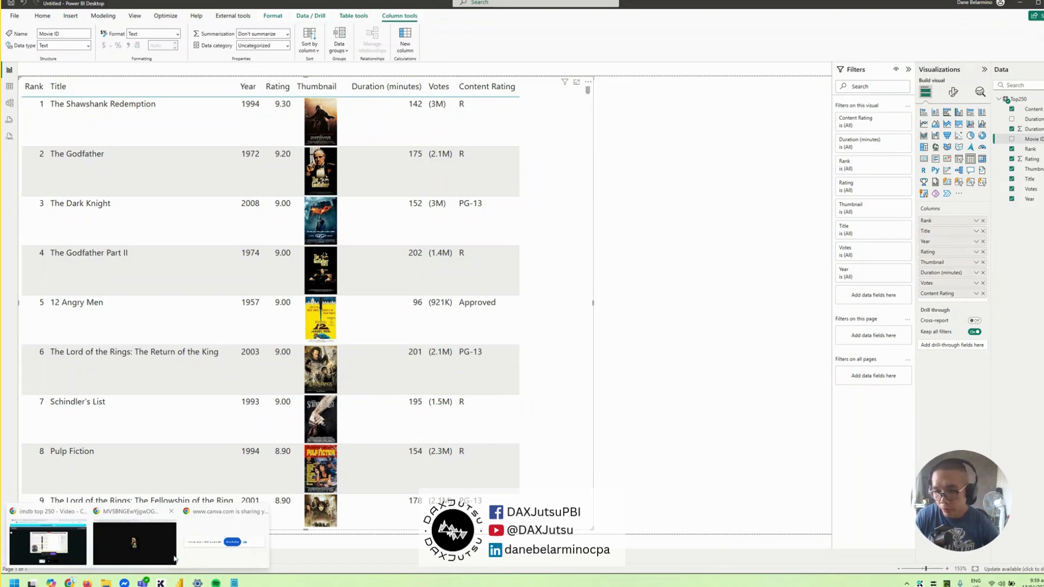
pyautogui.click(163, 522)
pyautogui.click(303, 3)
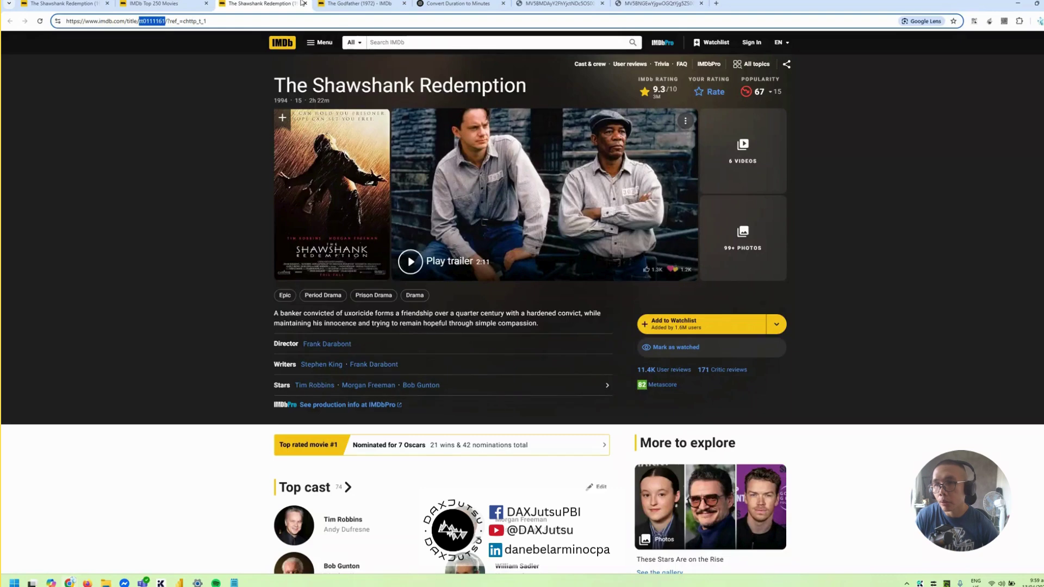
pyautogui.click(225, 20)
pyautogui.hotkey('alt', 'Tab')
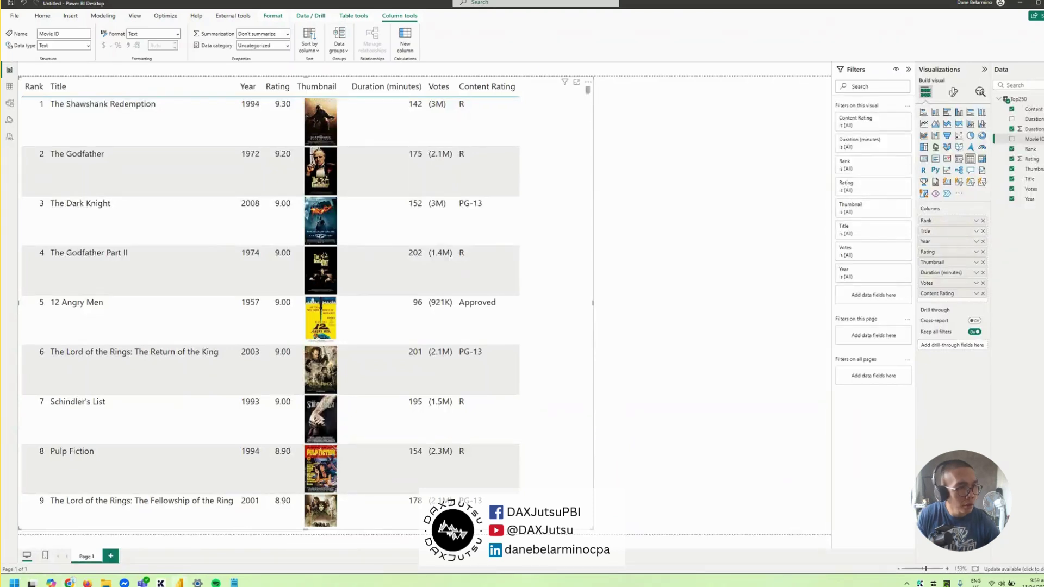
# Create a new measure in the Top250 table and name it Movie URL in its formula
pyautogui.rightClick(1033, 139)
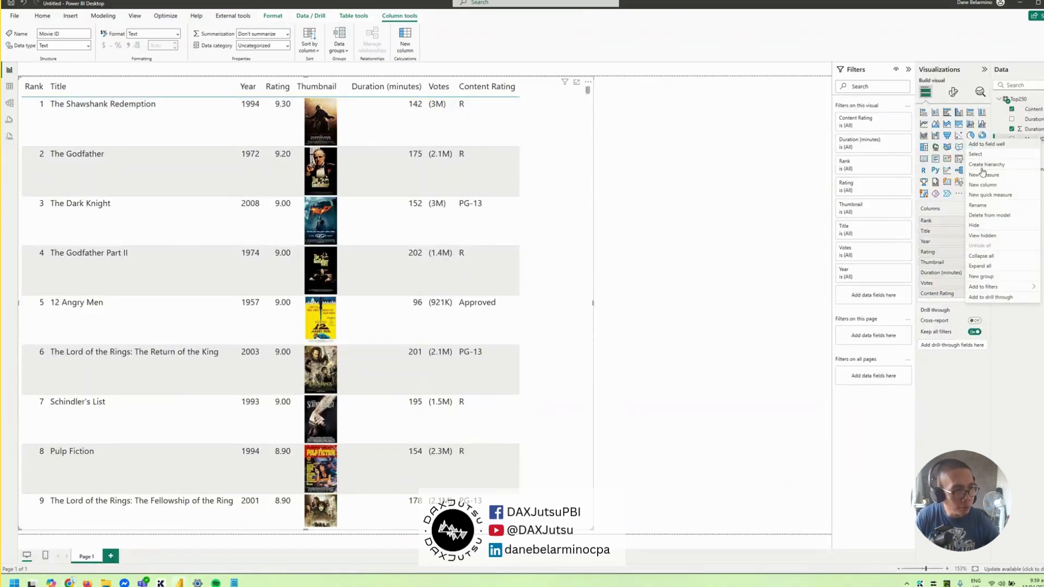
pyautogui.press('Escape')
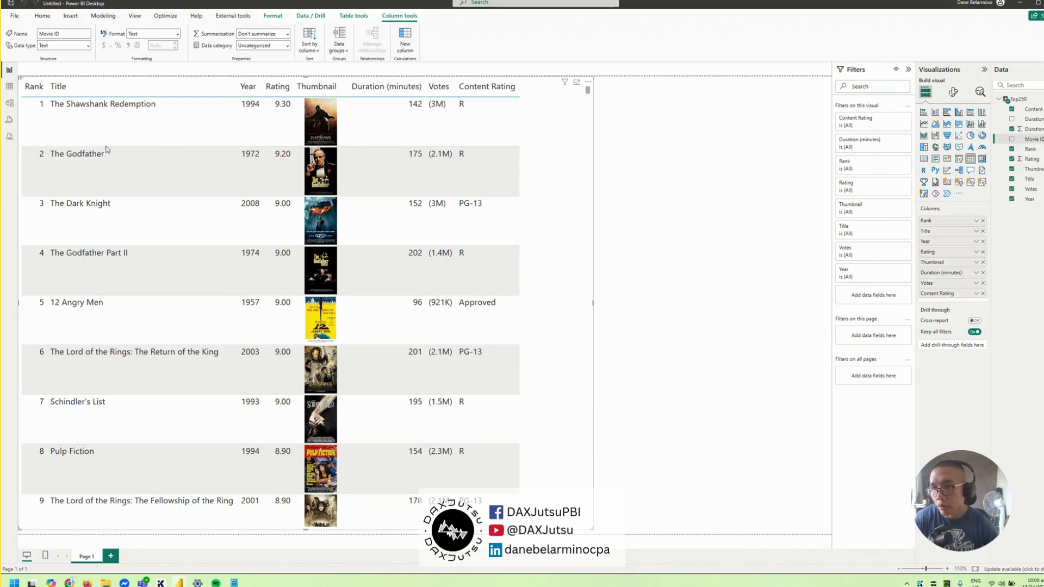
pyautogui.hotkey('alt', 'Tab')
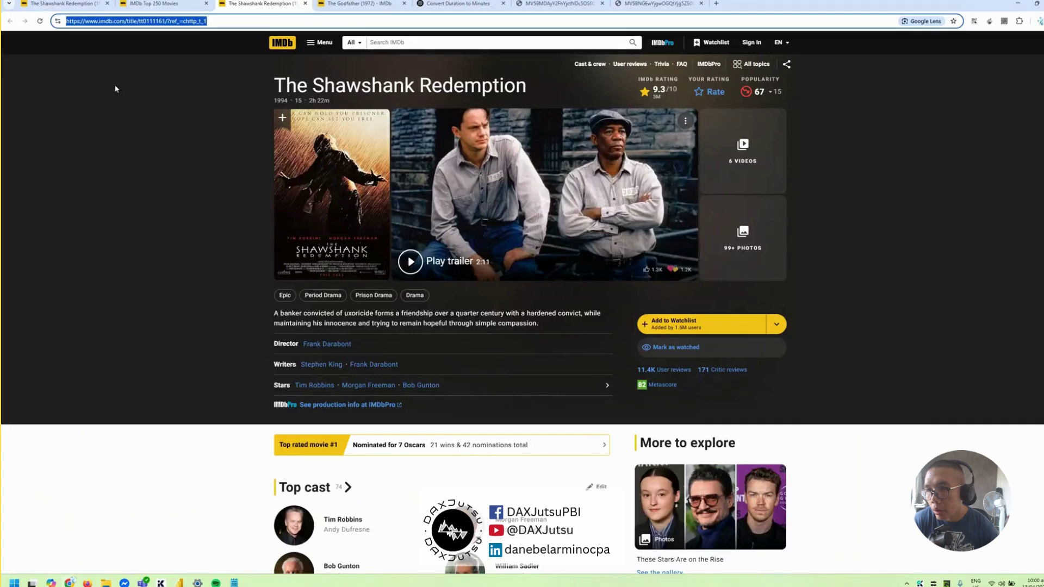
pyautogui.hotkey('alt', 'Tab')
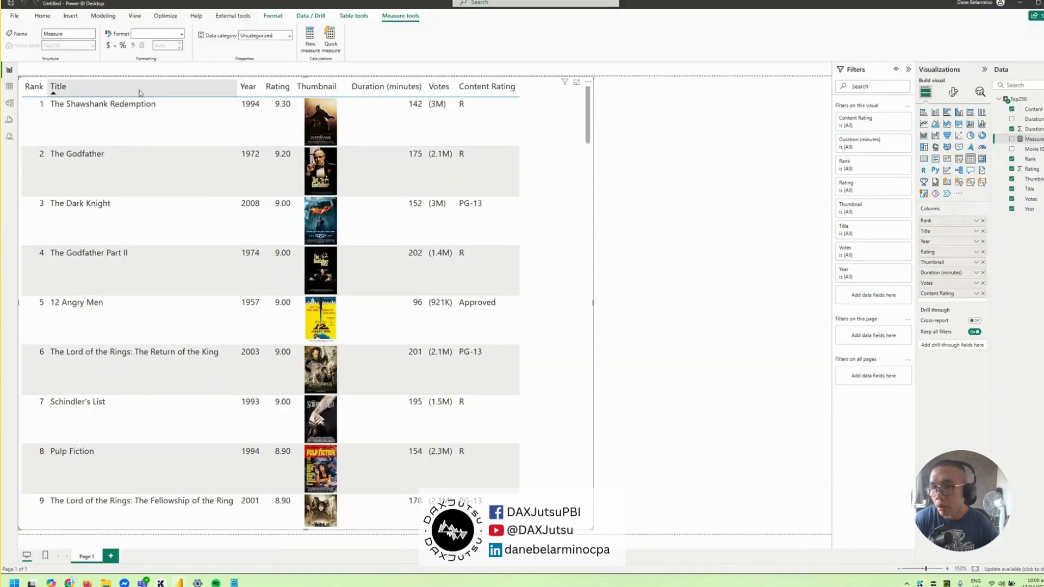
pyautogui.click(286, 67)
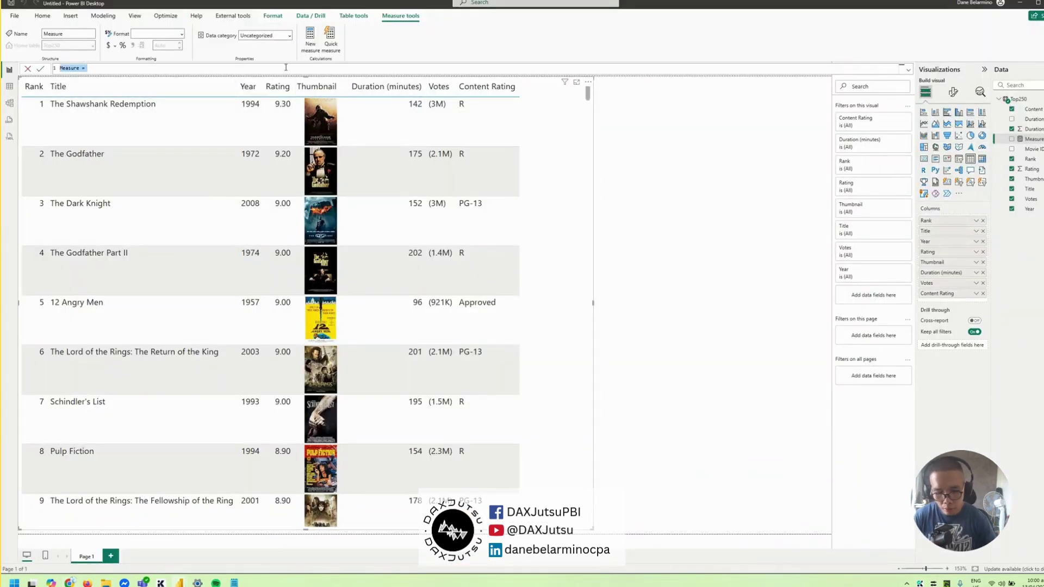
pyautogui.write('Movie UR')
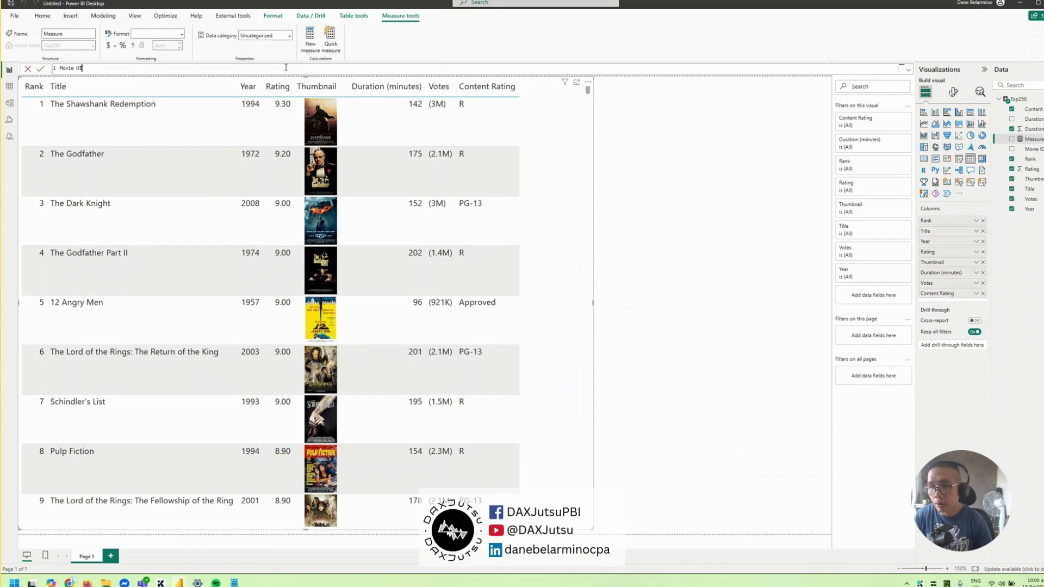
pyautogui.write('L =')
# Paste the copied The Shawshank Redemption URL on a new line of the Movie URL formula and put an opening quotation mark before it
pyautogui.hotkey('shift', 'Return')
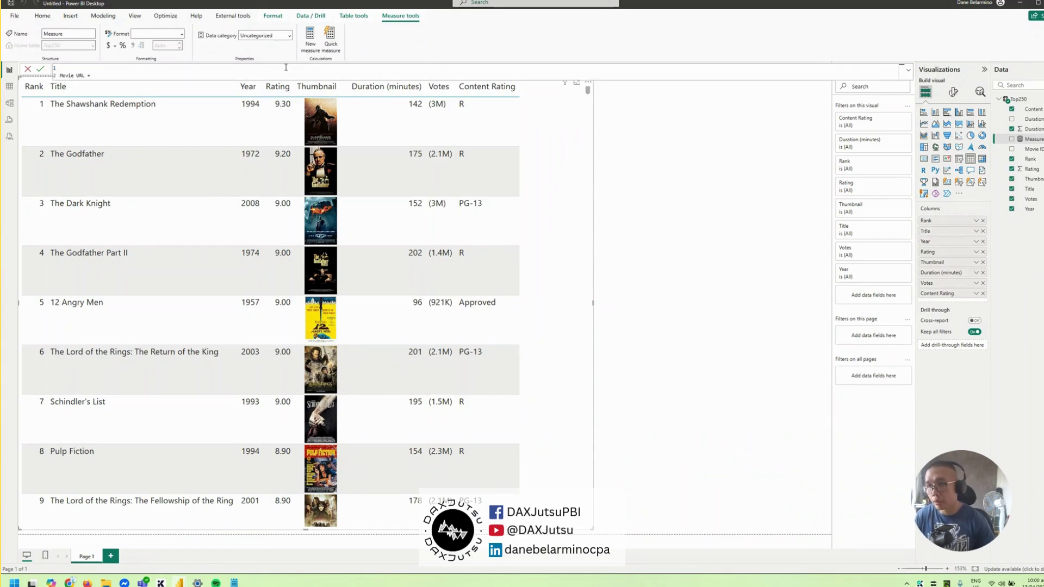
pyautogui.press('Delete')
pyautogui.hotkey('shift', 'Return')
pyautogui.write('https://www.imdb.com/title/tt0111161/?ref_=chttp_t_1')
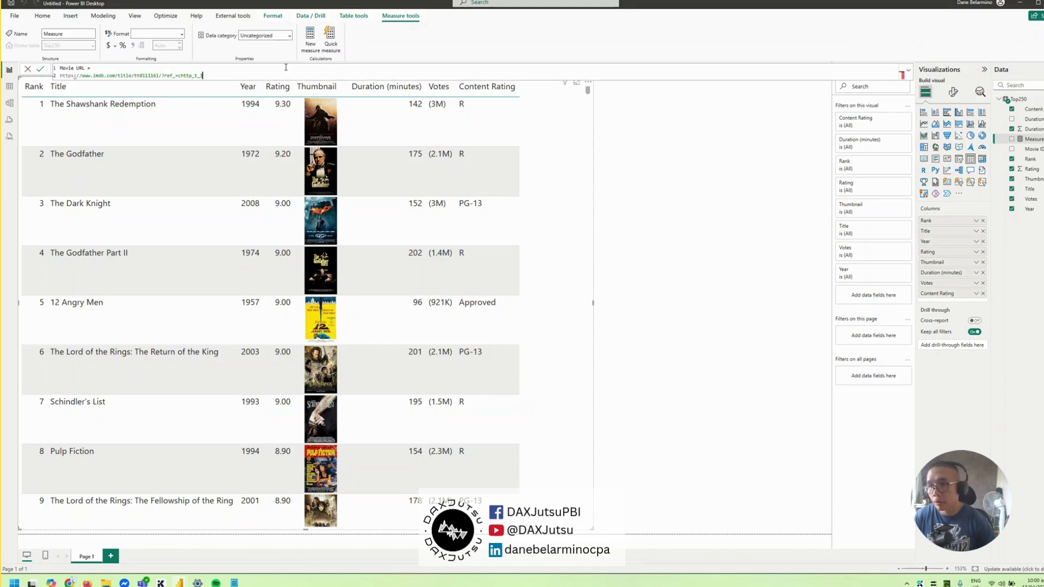
pyautogui.press('Home')
pyautogui.write('"')
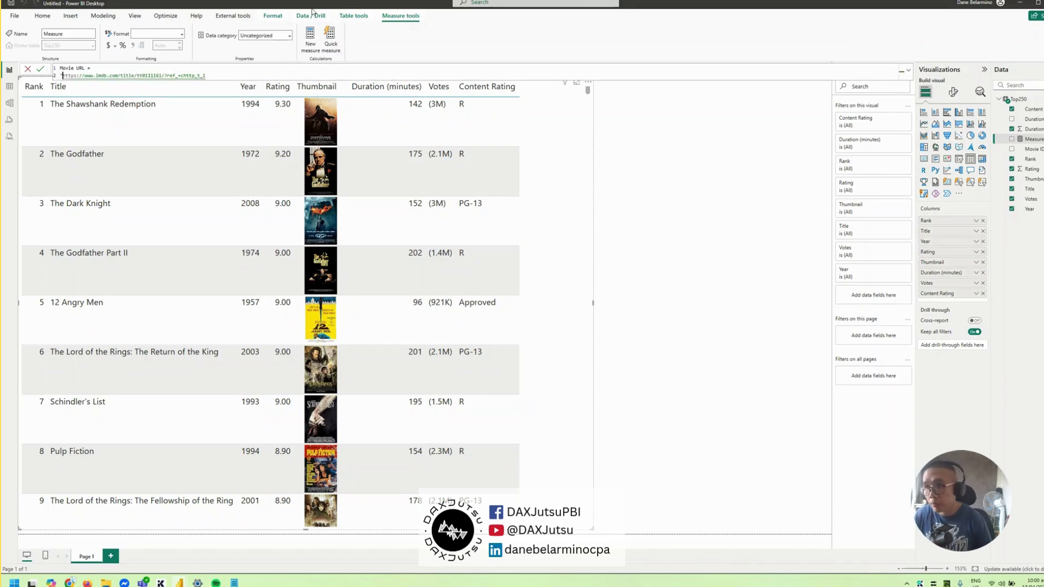
pyautogui.press('Right')
pyautogui.press('Right')
pyautogui.press('Right')
pyautogui.press('Right')
pyautogui.press('Right')
pyautogui.press('Right')
pyautogui.press('Right')
pyautogui.press('Right')
pyautogui.hotkey('ctrl', 'd')
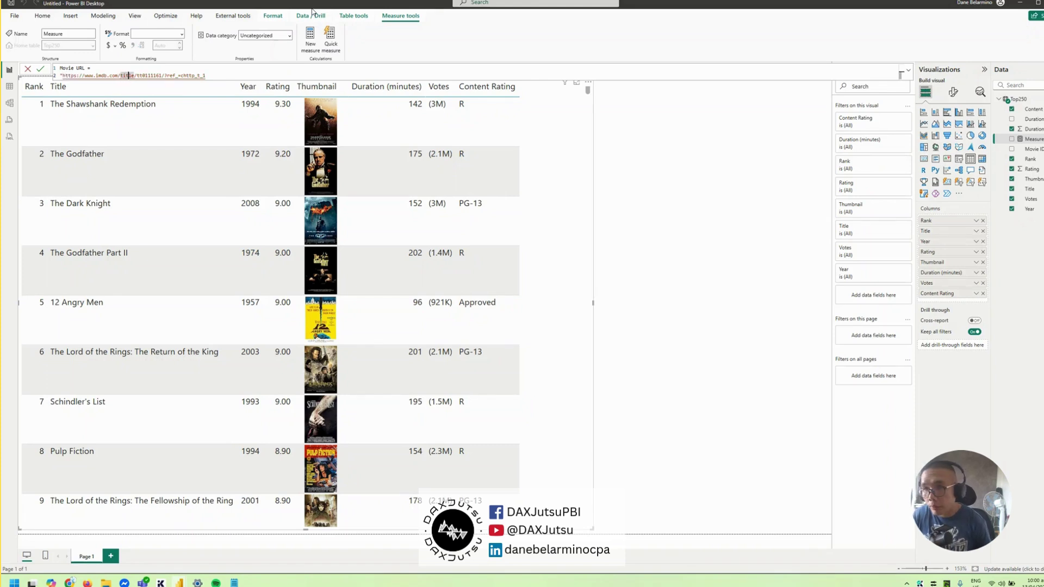
pyautogui.press('Right')
pyautogui.press('Right')
pyautogui.write('" & selec')
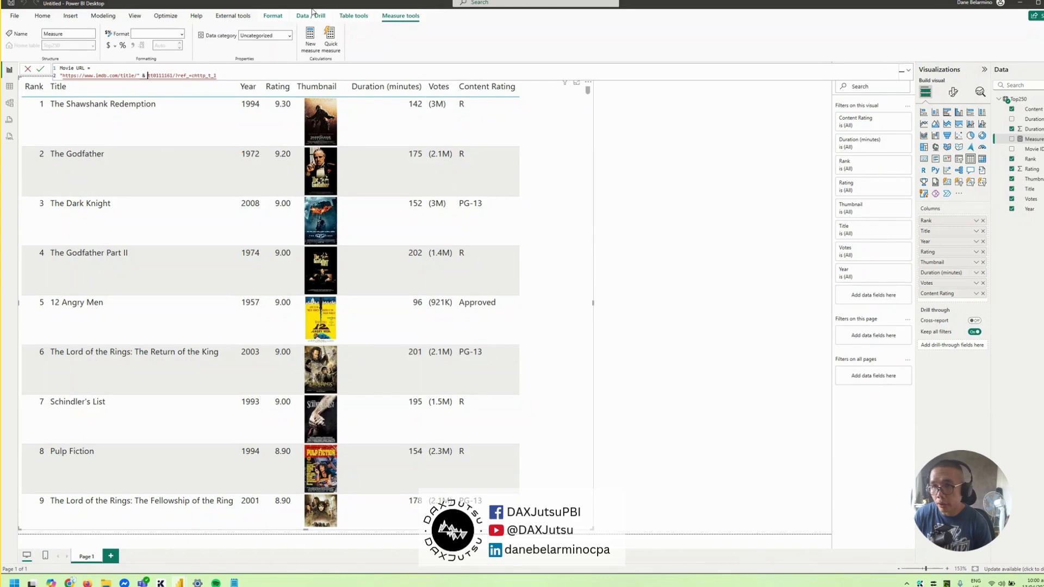
pyautogui.write('tedval')
pyautogui.press('Tab')
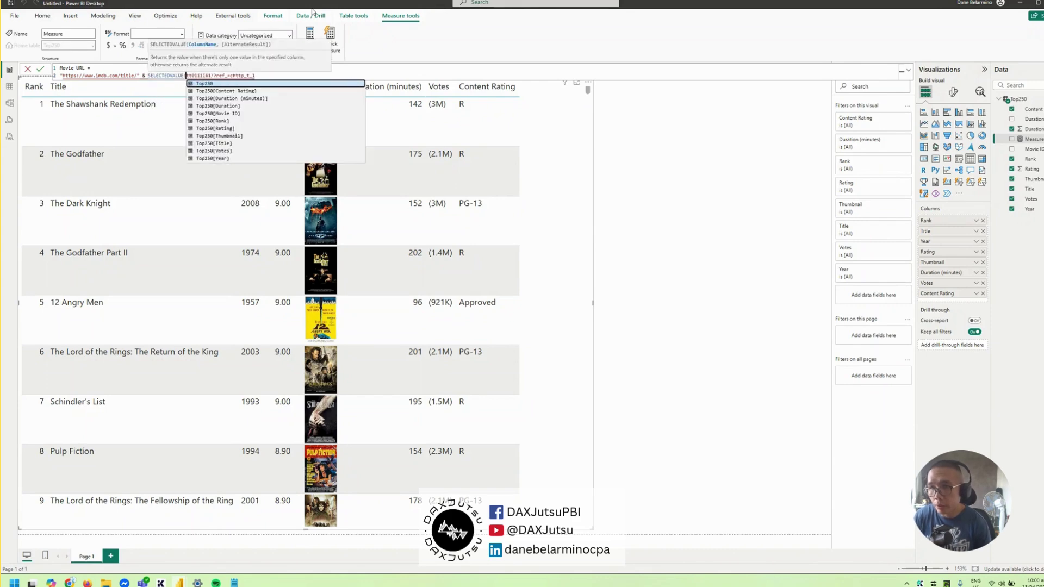
pyautogui.write('movi')
pyautogui.press('Tab')
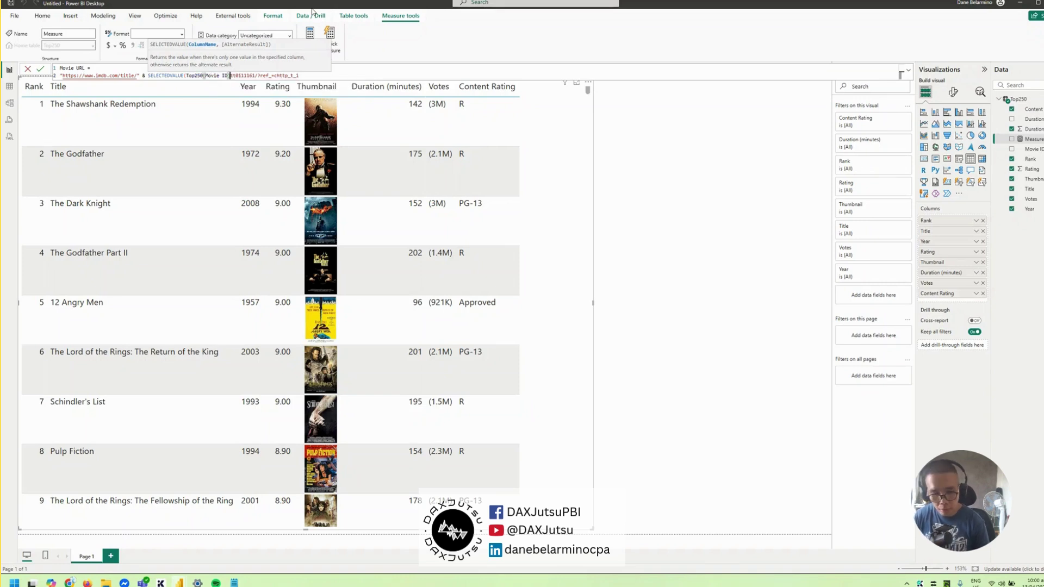
pyautogui.write(')')
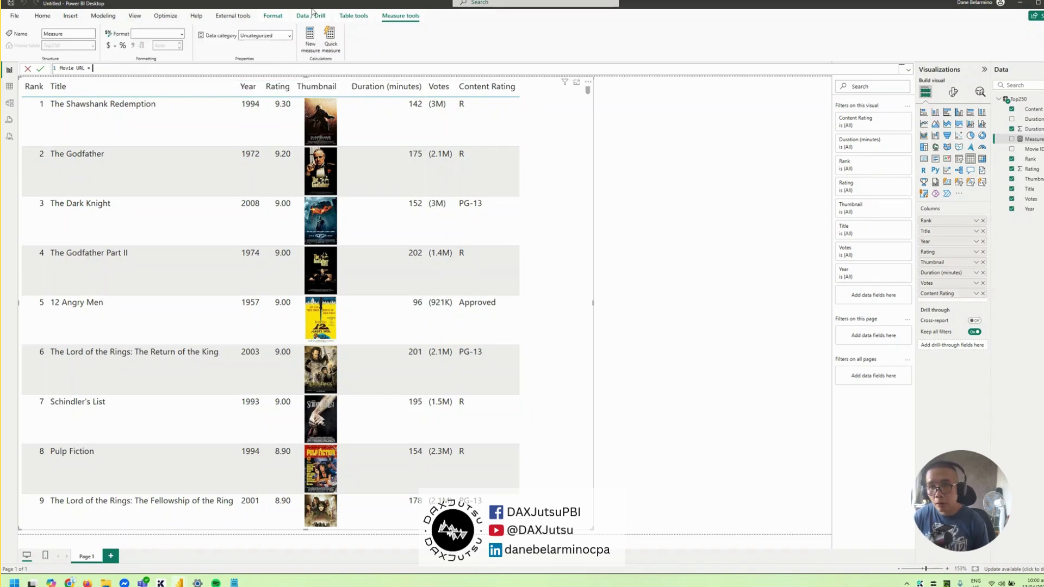
# Delete the leftover tt0111161/?ref_=chttp_t_1 from the end of the formula and commit the Movie URL measure
pyautogui.hotkey('shift', 'End')
pyautogui.press('Delete')
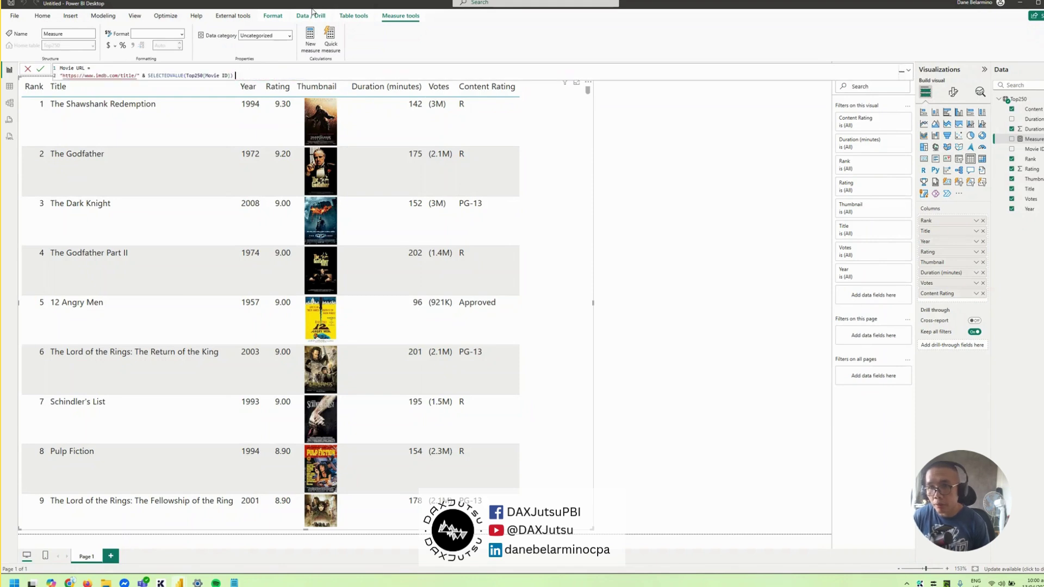
pyautogui.press('Return')
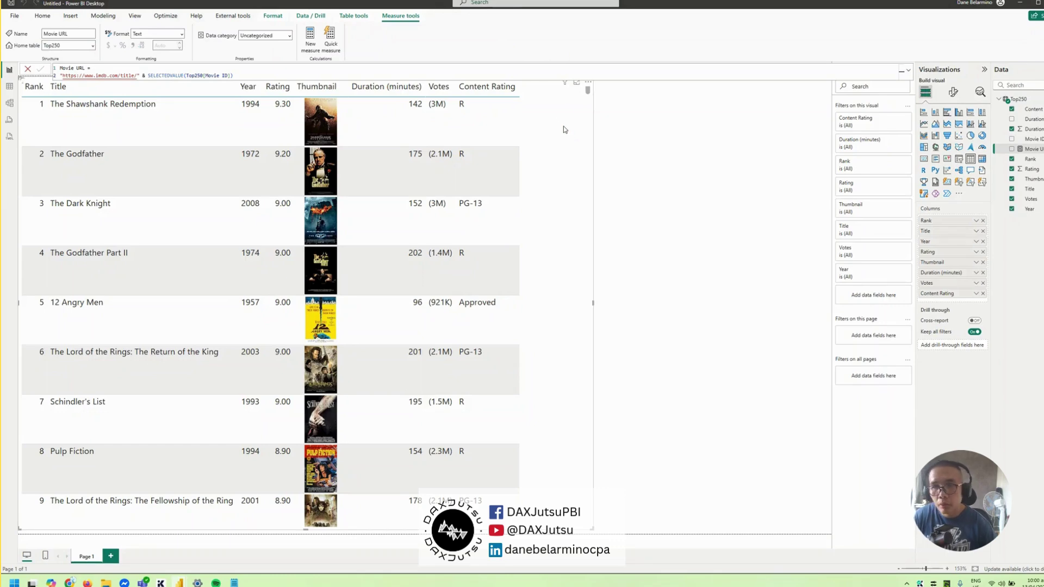
# Apply Web URL conditional formatting to the table's Title column, with format style Field value based on the Movie URL measure
pyautogui.hotkey('alt', 'Tab')
pyautogui.hotkey('alt', 'Tab')
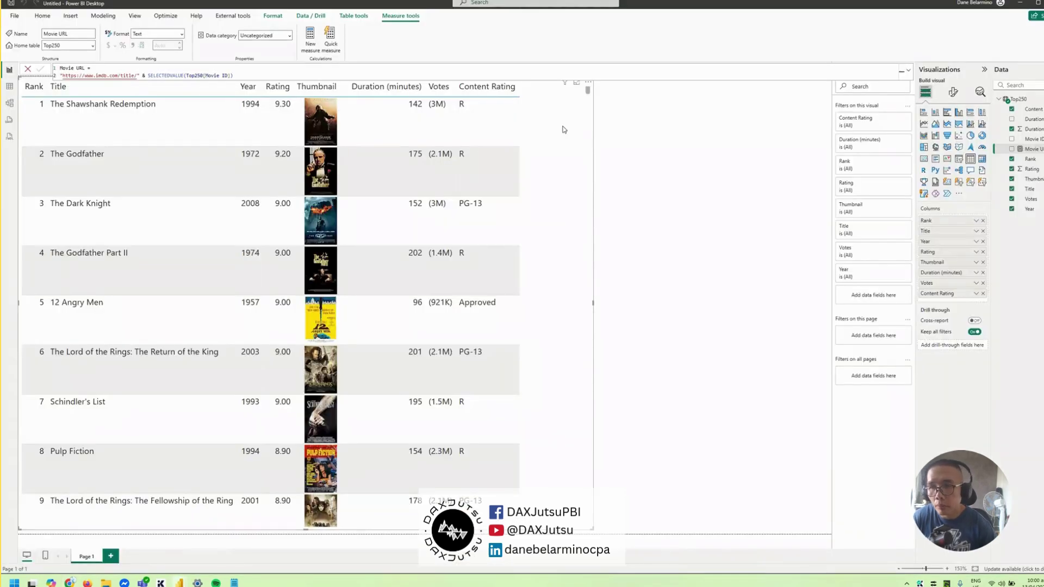
pyautogui.click(975, 220)
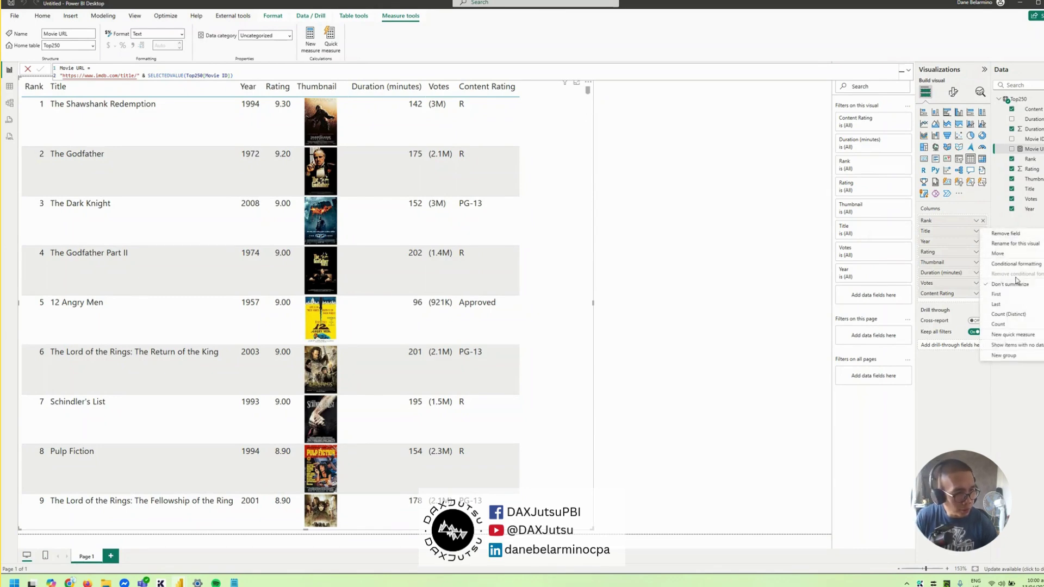
pyautogui.moveTo(1015, 264)
pyautogui.click(942, 295)
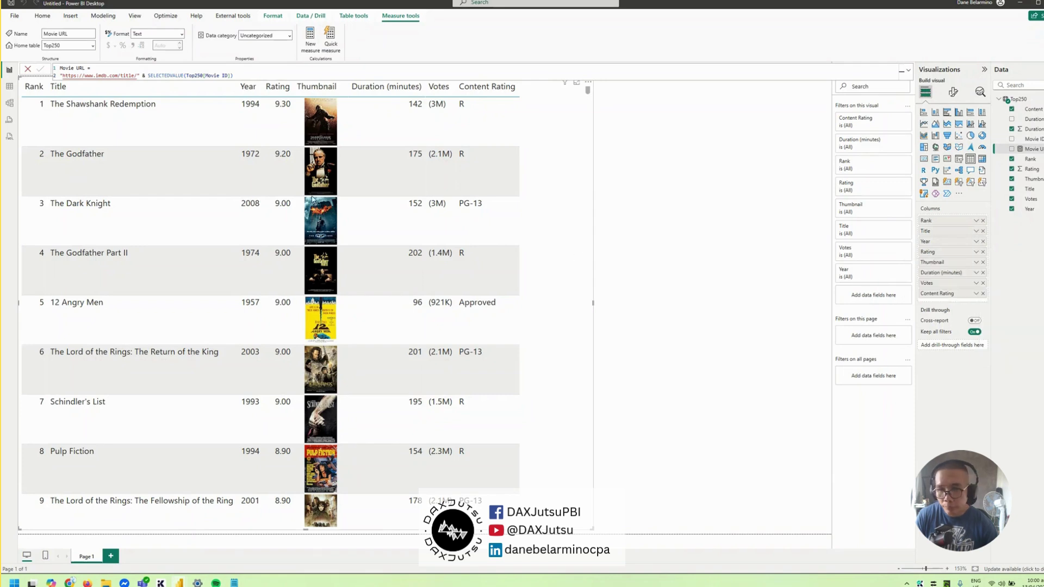
pyautogui.click(414, 198)
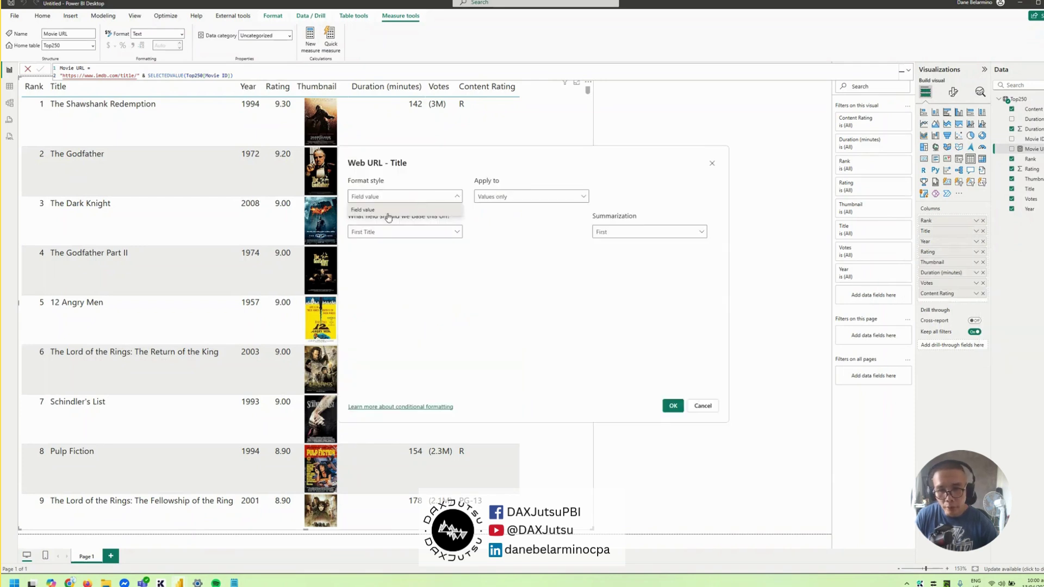
pyautogui.click(388, 232)
pyautogui.click(388, 233)
pyautogui.write('url')
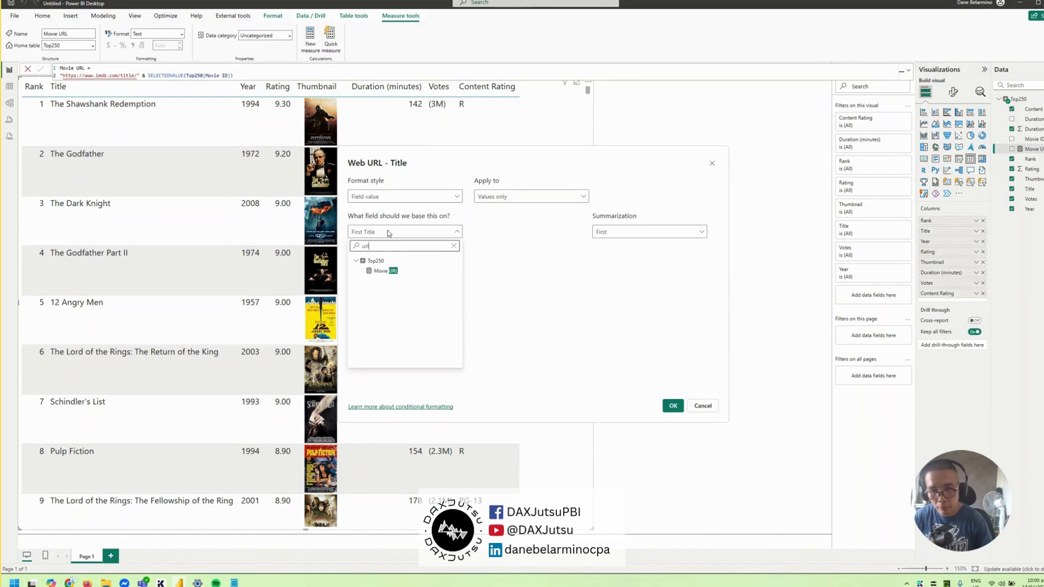
pyautogui.click(391, 271)
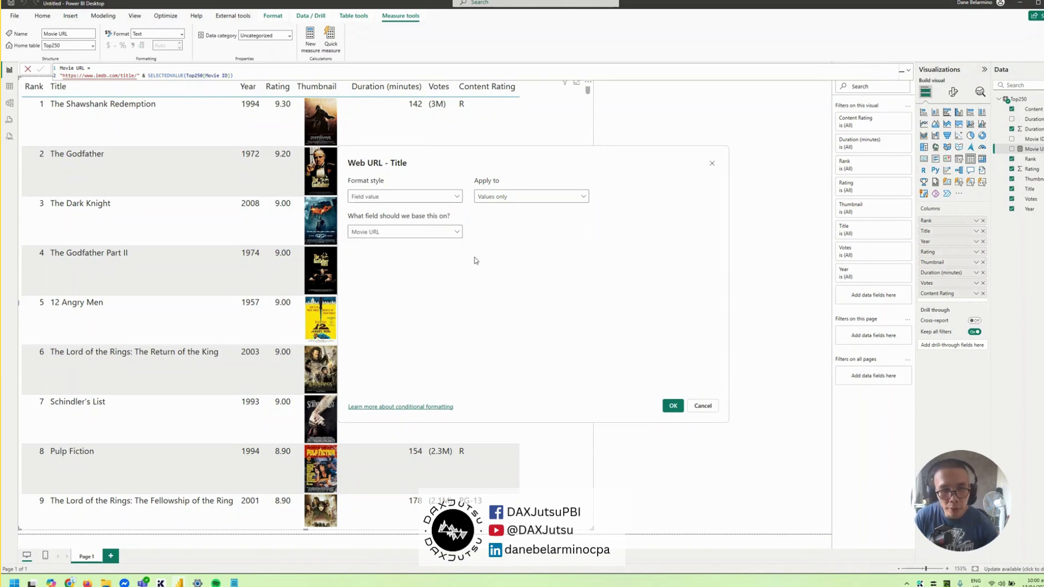
pyautogui.click(672, 405)
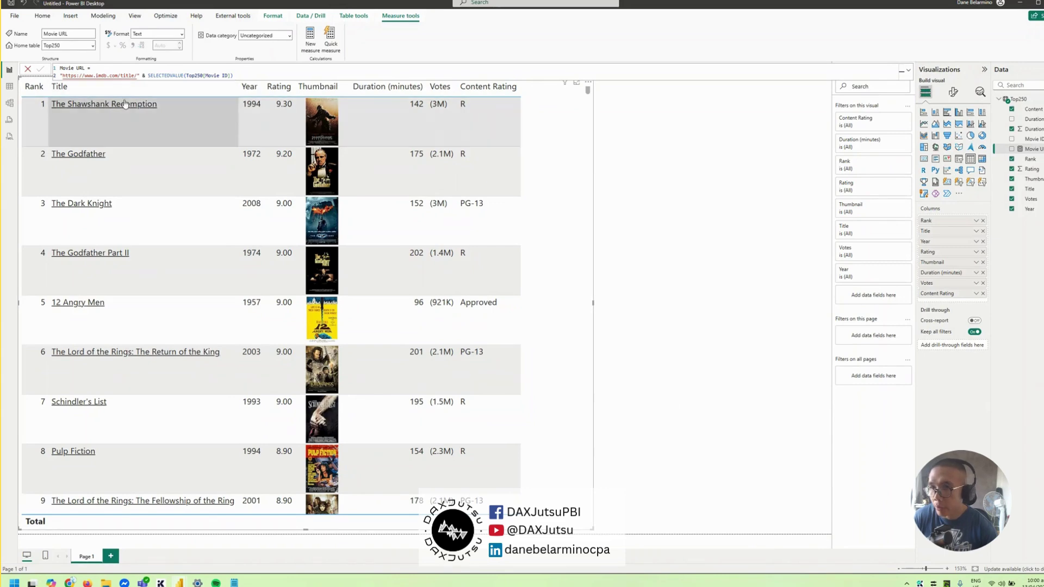
# Test The Shawshank Redemption's title link from the table in the browser, and return to Power BI
pyautogui.click(157, 110)
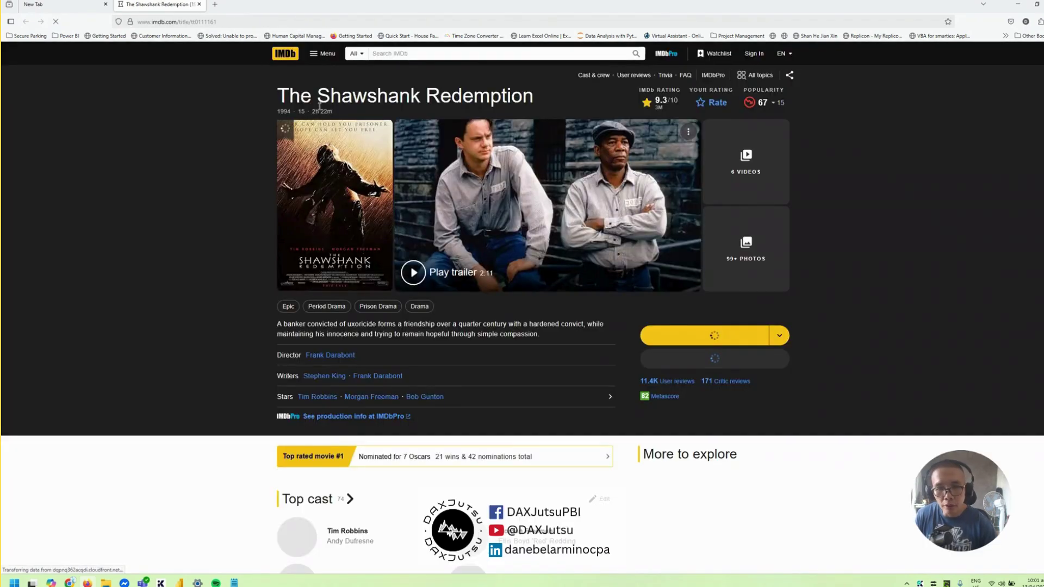
pyautogui.hotkey('alt', 'Tab')
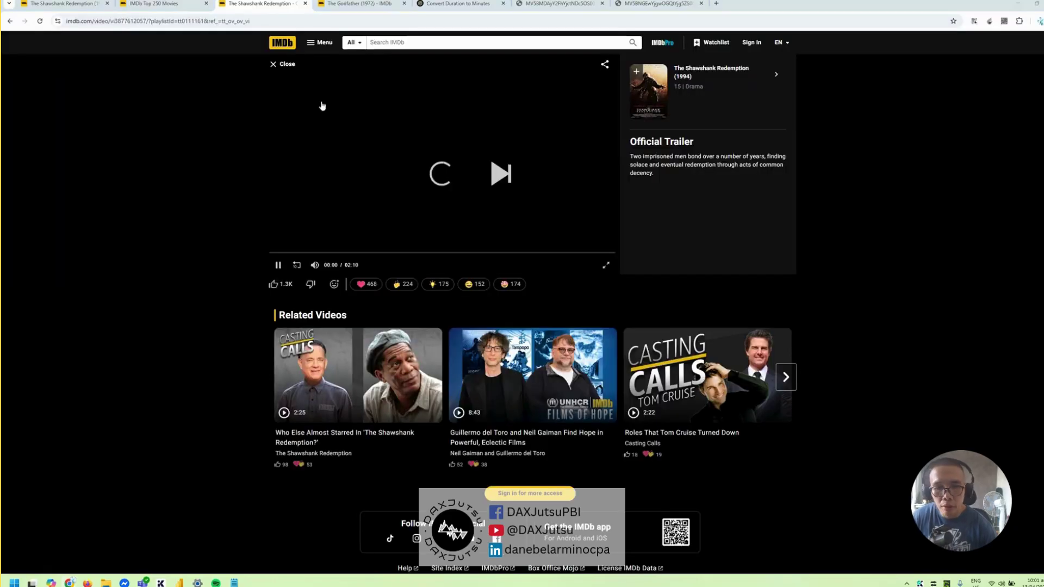
pyautogui.hotkey('alt', 'Tab')
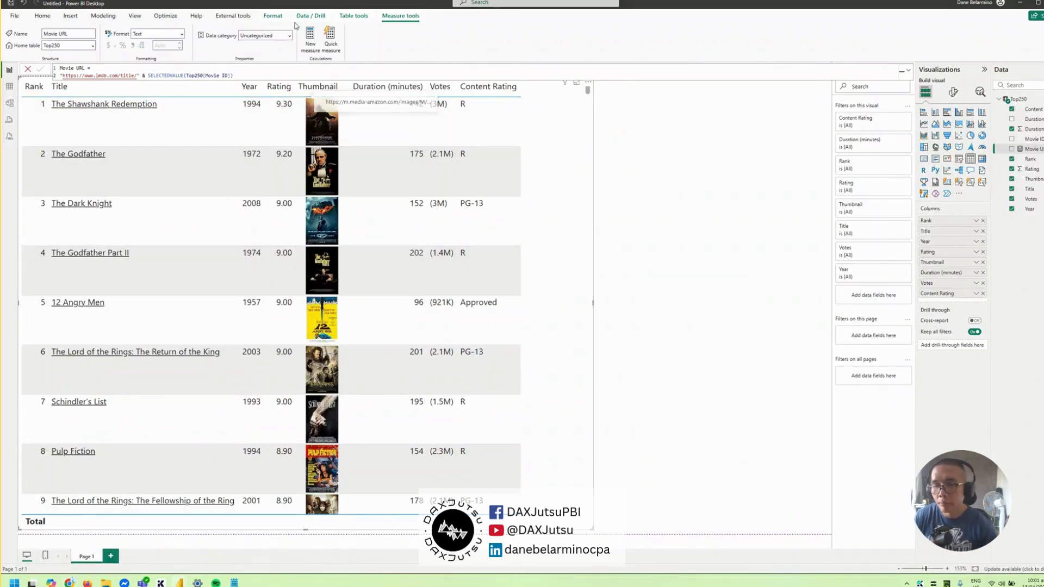
pyautogui.hotkey('alt', 'Tab')
pyautogui.hotkey('alt', 'Tab')
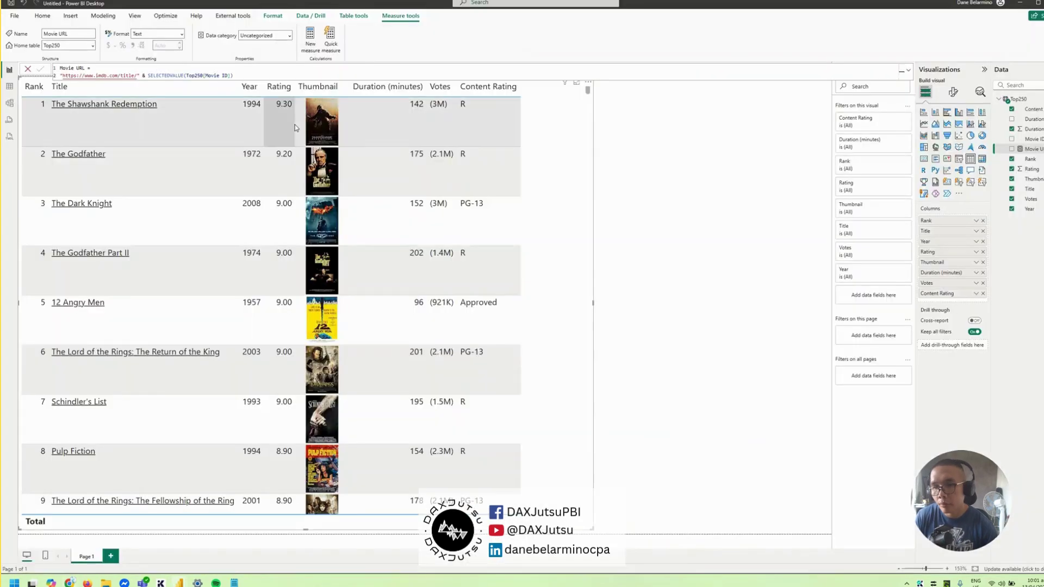